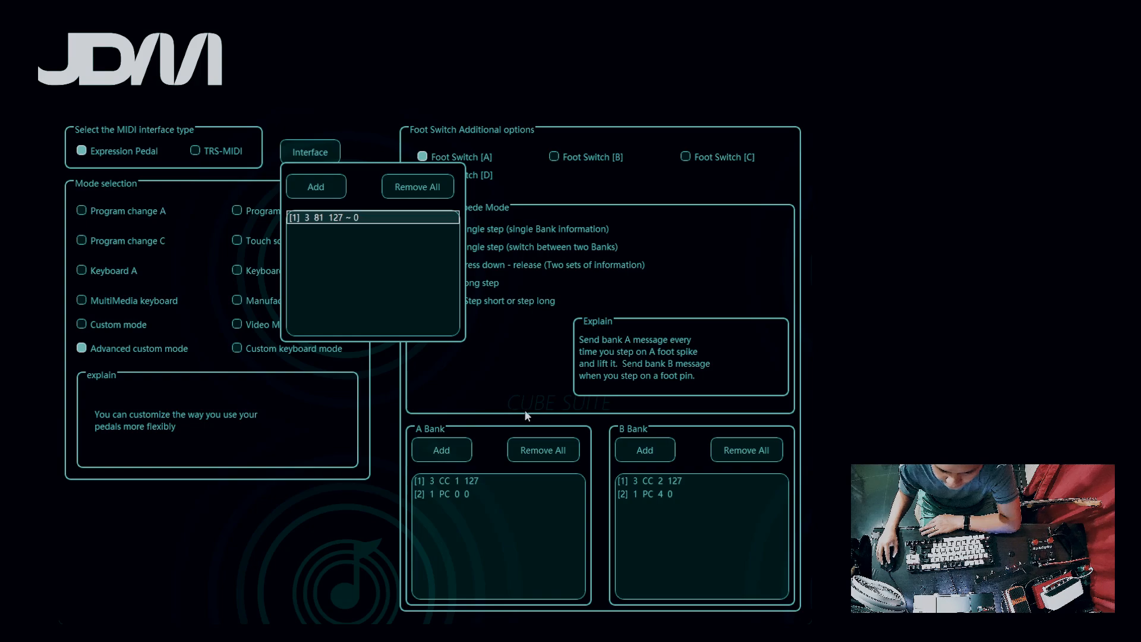
Close the interface message list and review the A Bank and B Bank messages of Foot Switches A, B, C and D.
{"action": "left_click", "coordinate": [317, 149]}
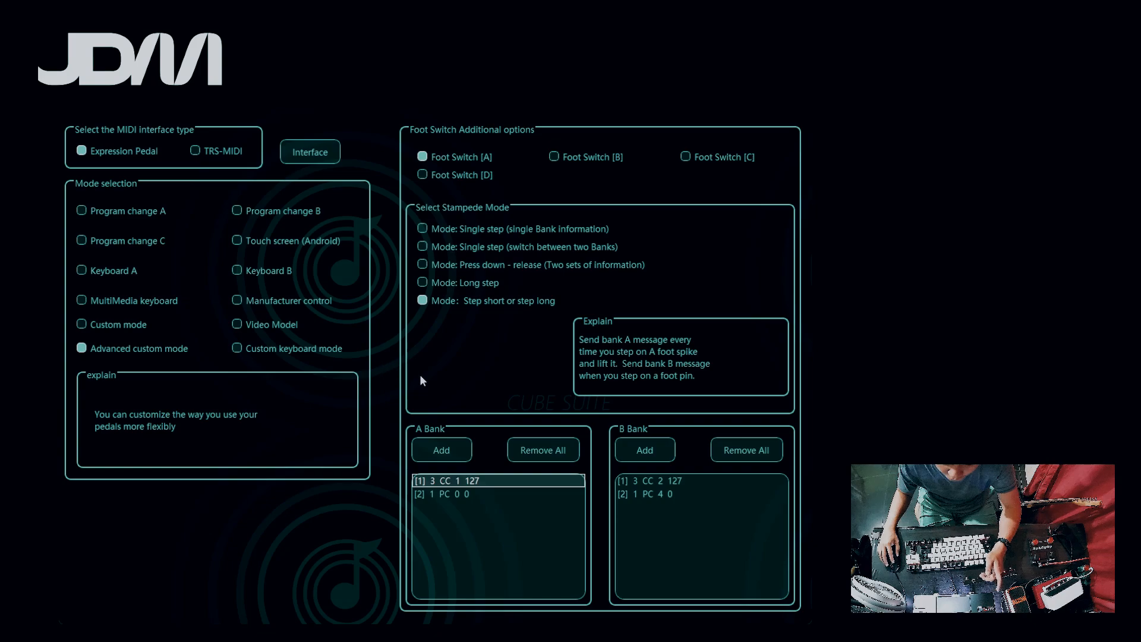
{"action": "left_click", "coordinate": [663, 483]}
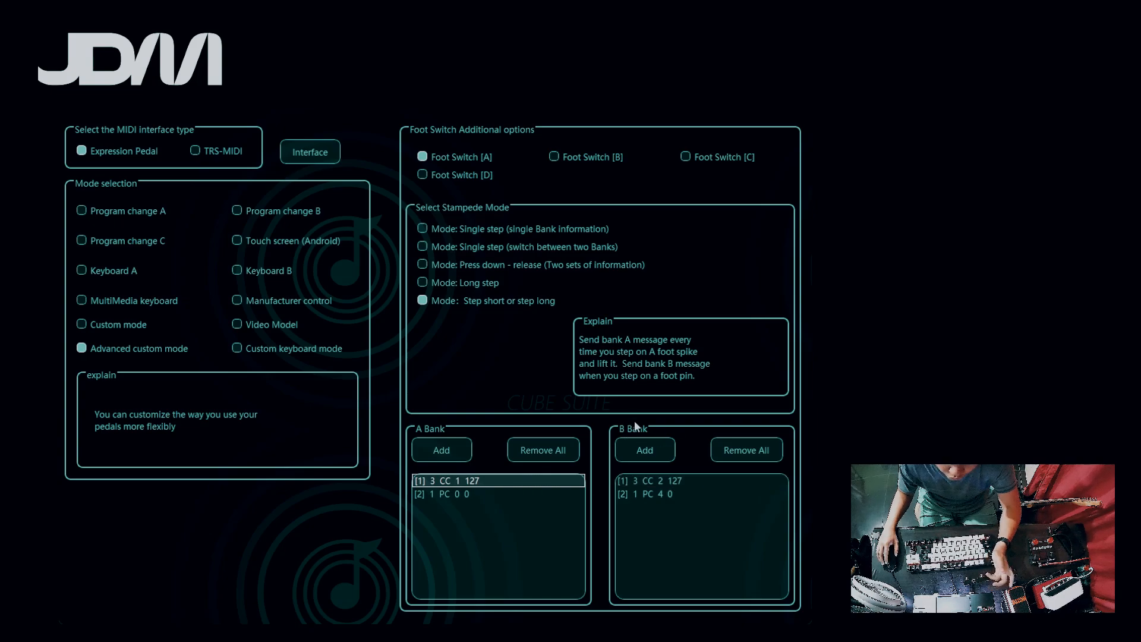
{"action": "left_click", "coordinate": [559, 154]}
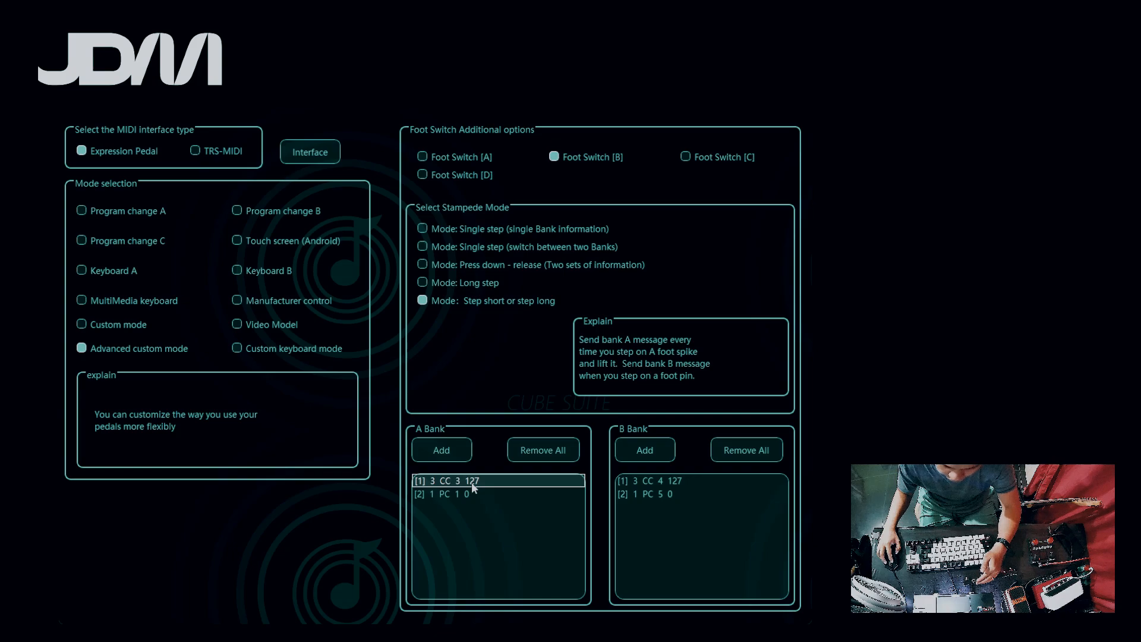
{"action": "left_click", "coordinate": [637, 483]}
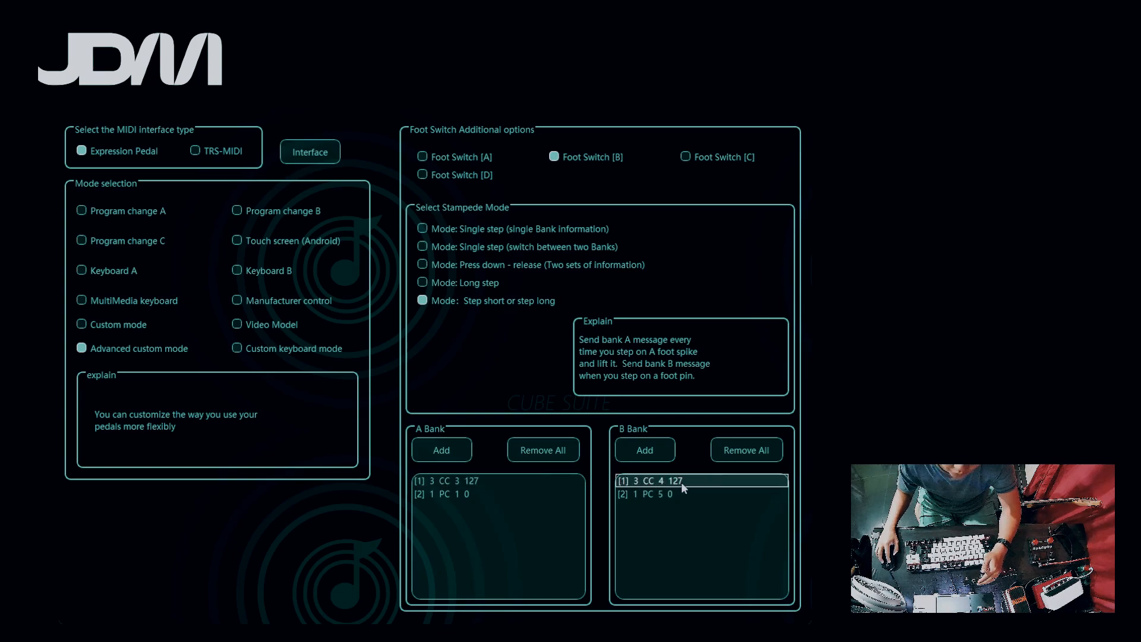
{"action": "left_click", "coordinate": [686, 157]}
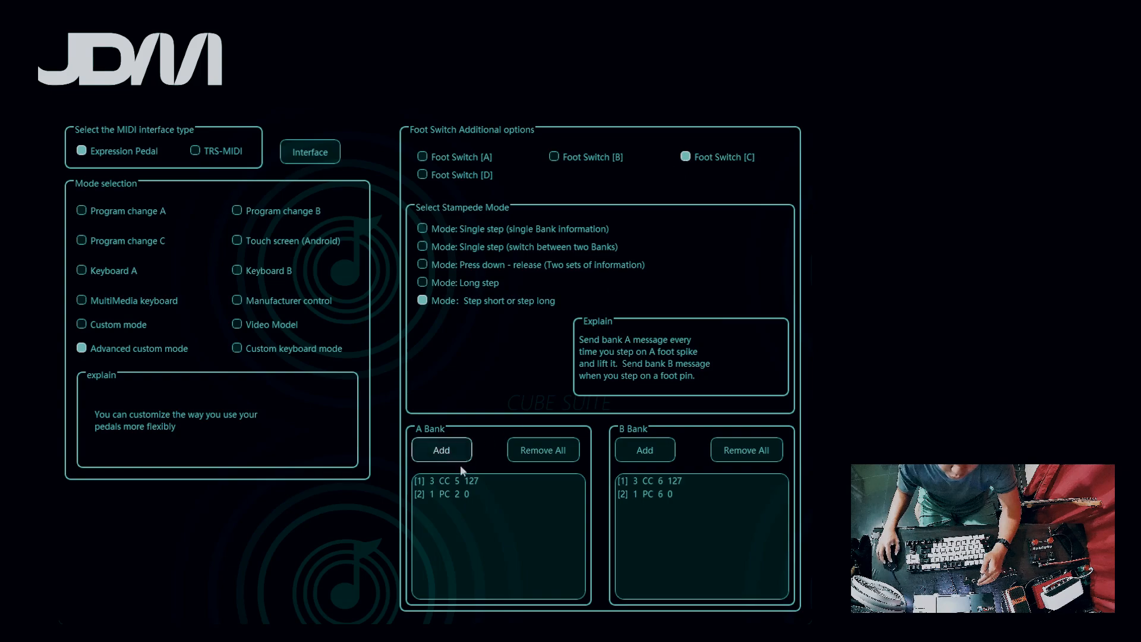
{"action": "left_click", "coordinate": [430, 483]}
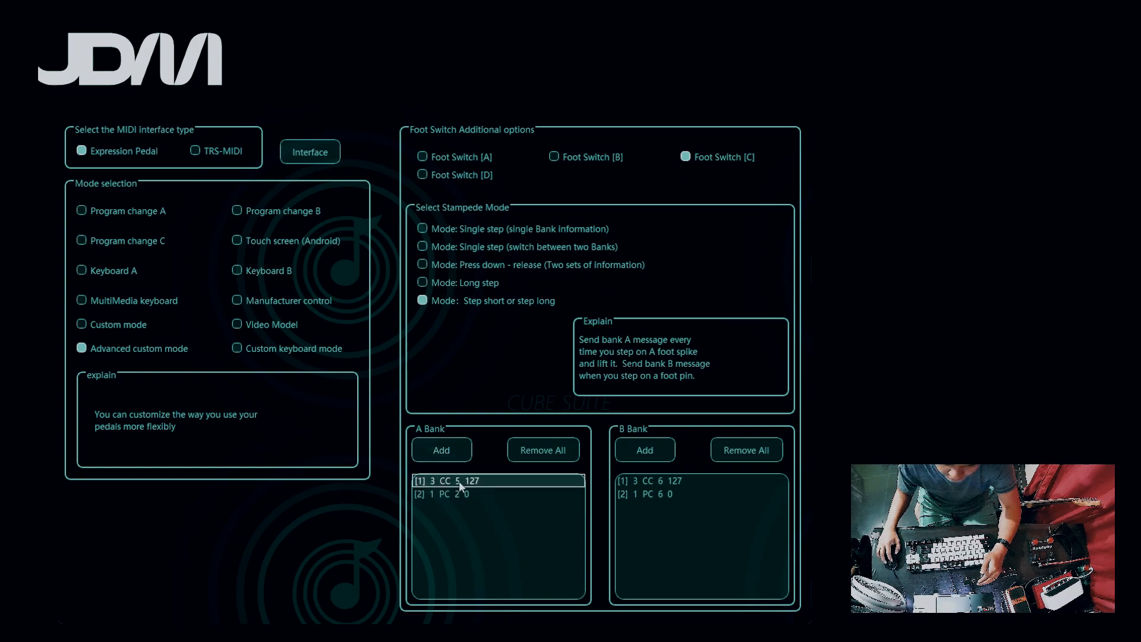
{"action": "left_click", "coordinate": [637, 483]}
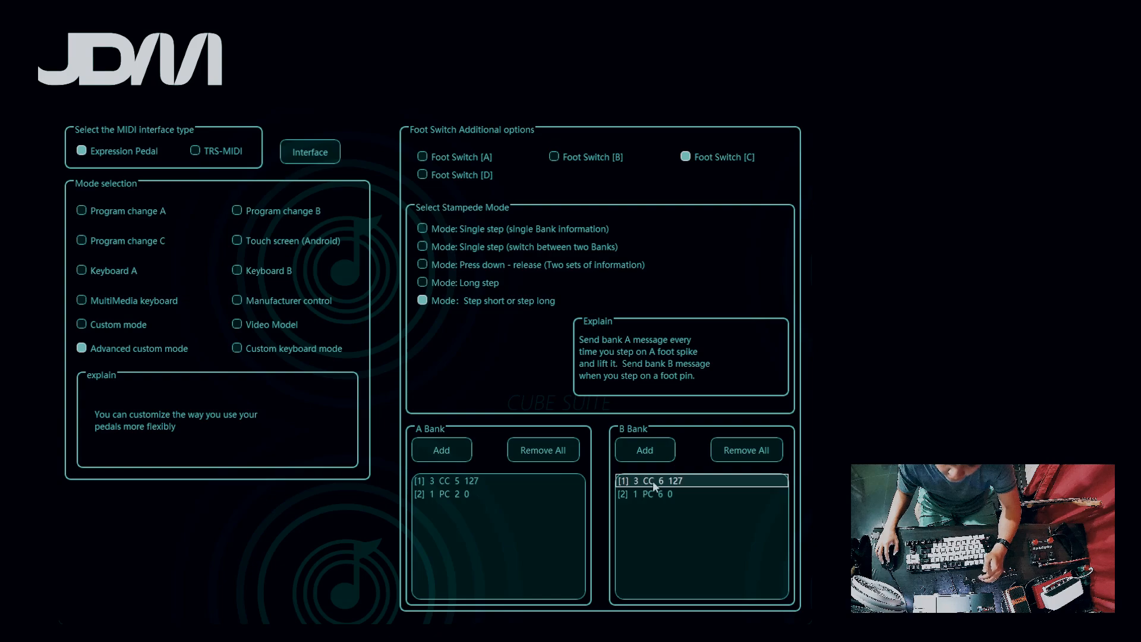
{"action": "left_click", "coordinate": [444, 172]}
{"action": "left_click", "coordinate": [440, 482]}
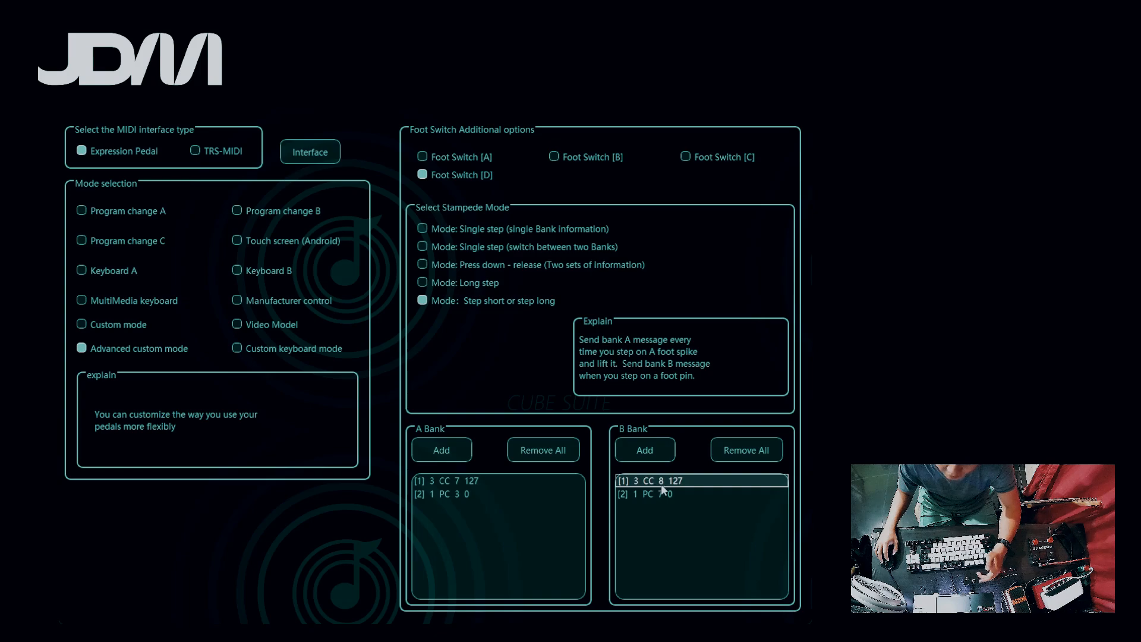
{"action": "left_click", "coordinate": [461, 159]}
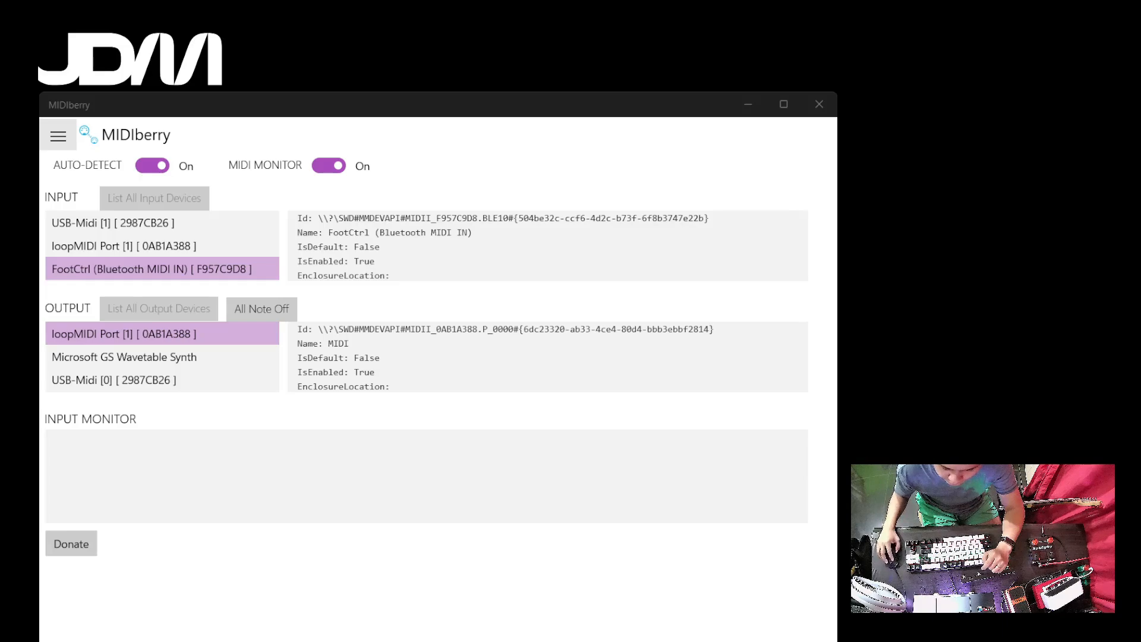
{"action": "left_click", "coordinate": [618, 472]}
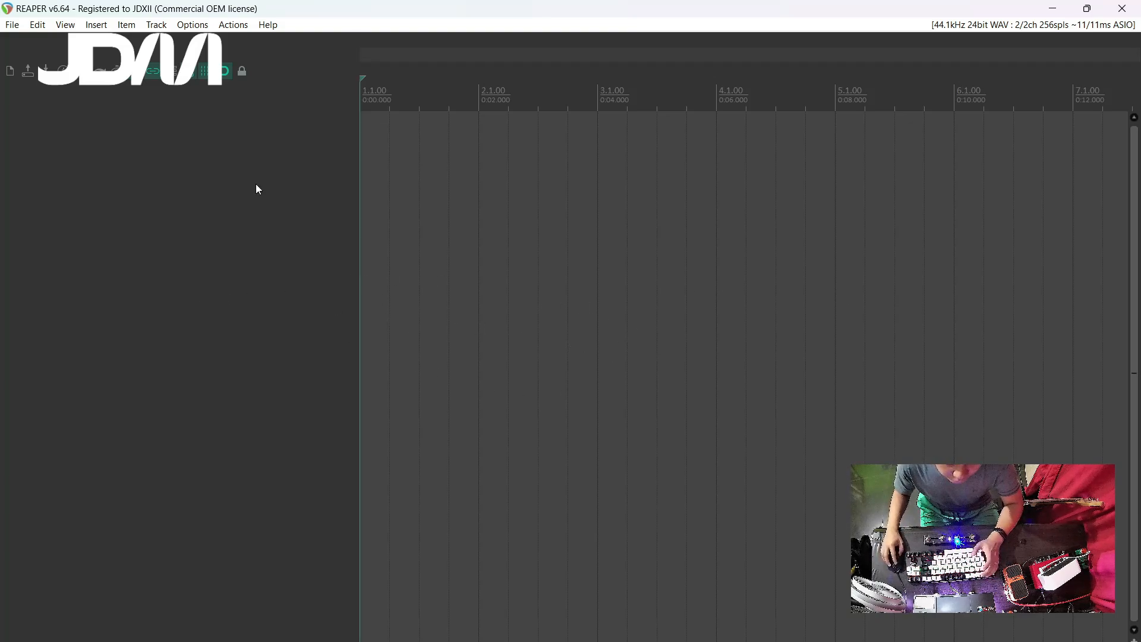
Open REAPER's audio device preferences and review the available audio systems, keeping ASIO selected.
{"action": "left_click", "coordinate": [196, 27]}
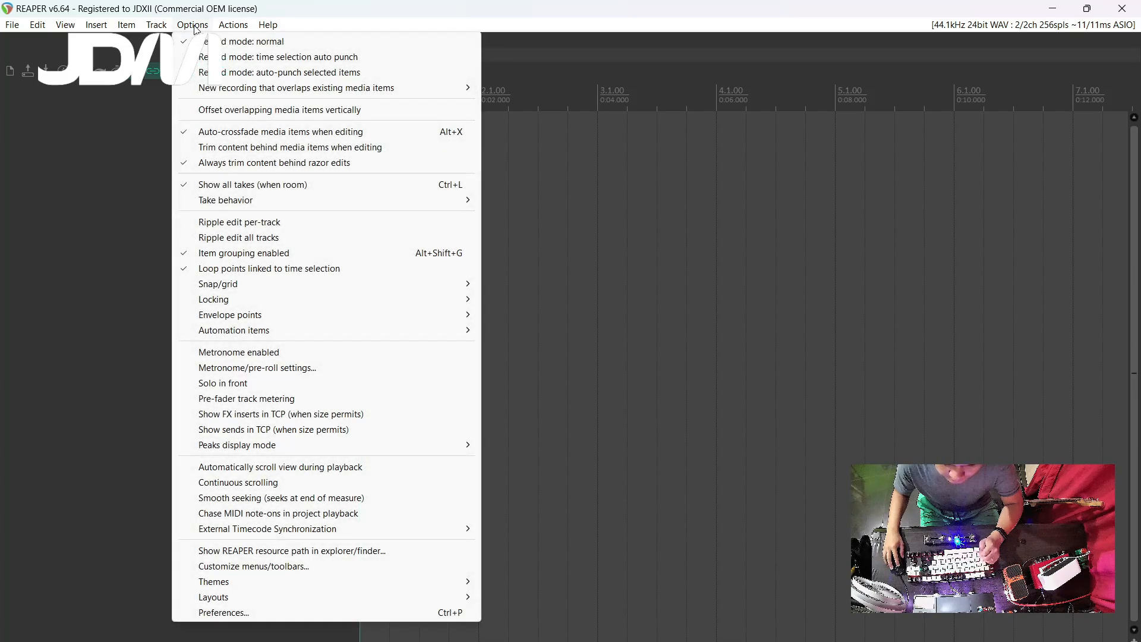
{"action": "left_click", "coordinate": [272, 613]}
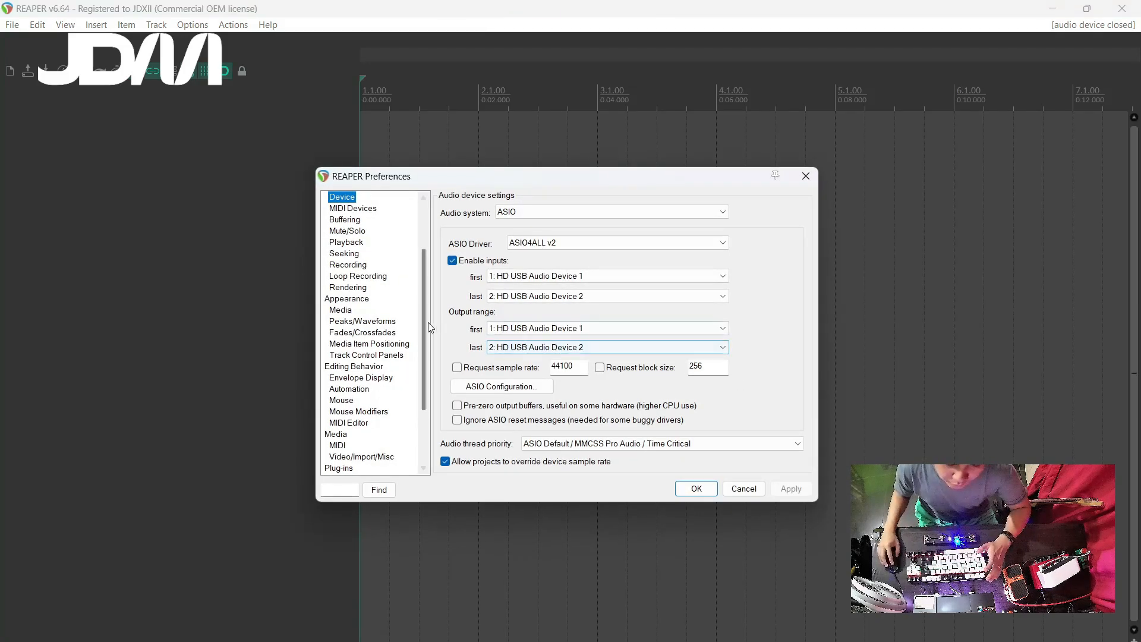
{"action": "scroll", "coordinate": [428, 322], "scroll_direction": "up", "scroll_amount": 3}
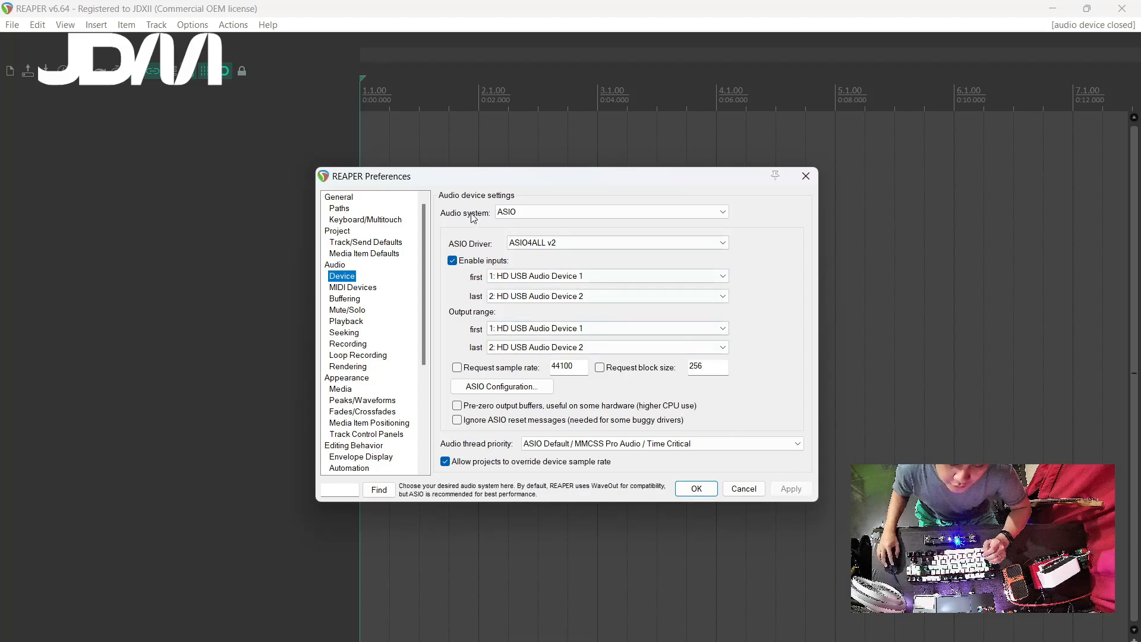
{"action": "left_click", "coordinate": [575, 213]}
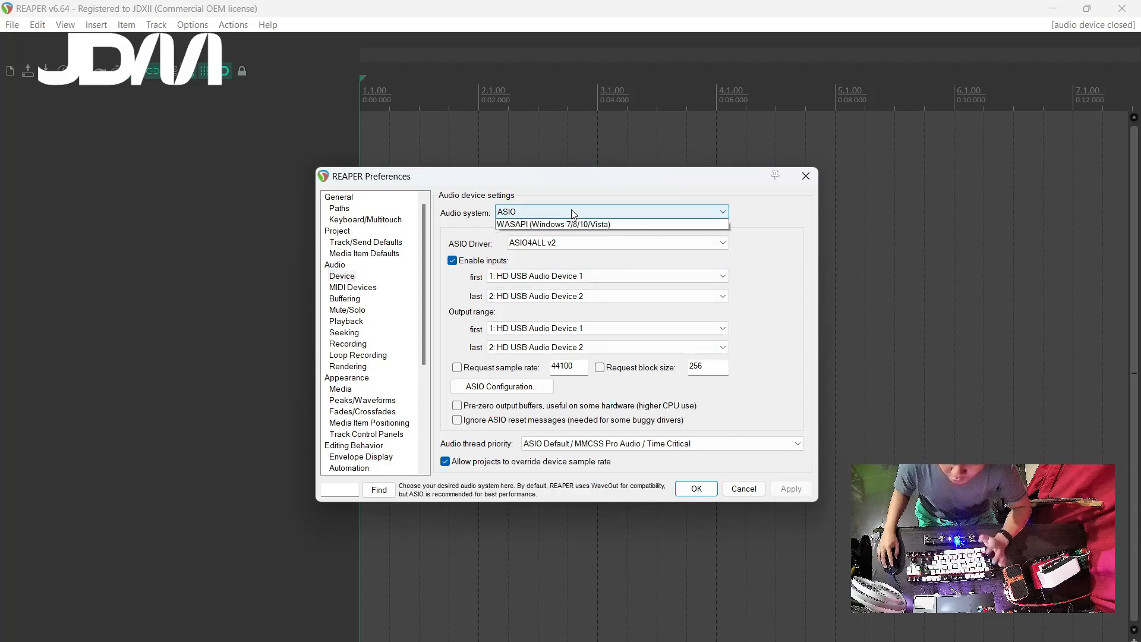
{"action": "left_click", "coordinate": [572, 213]}
{"action": "left_click", "coordinate": [713, 215]}
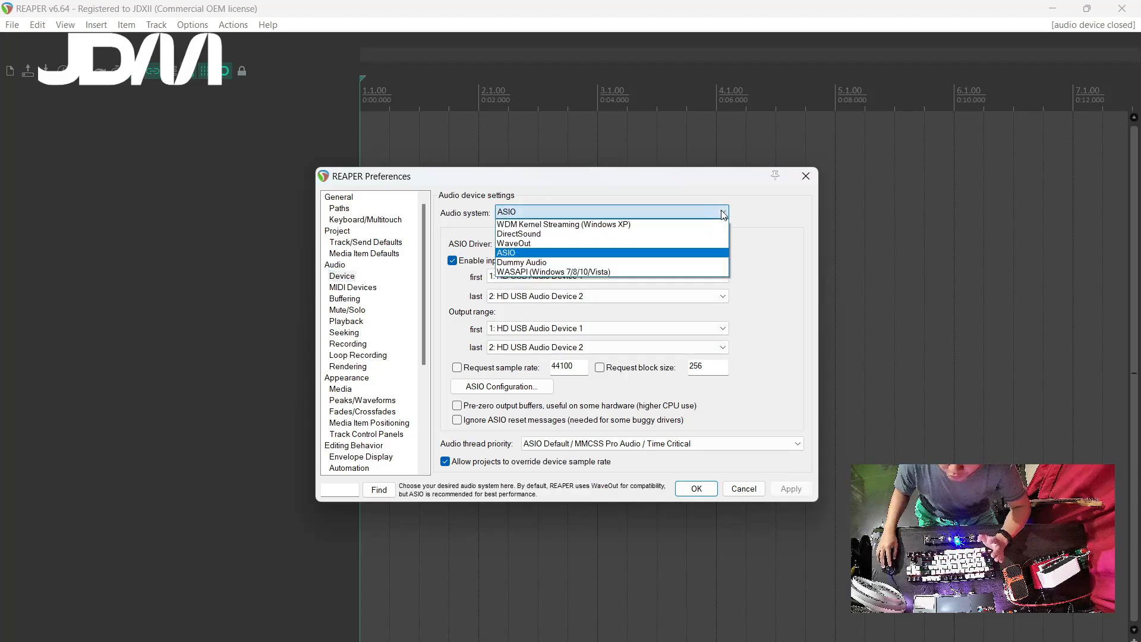
{"action": "left_click", "coordinate": [737, 208]}
{"action": "left_click", "coordinate": [724, 212]}
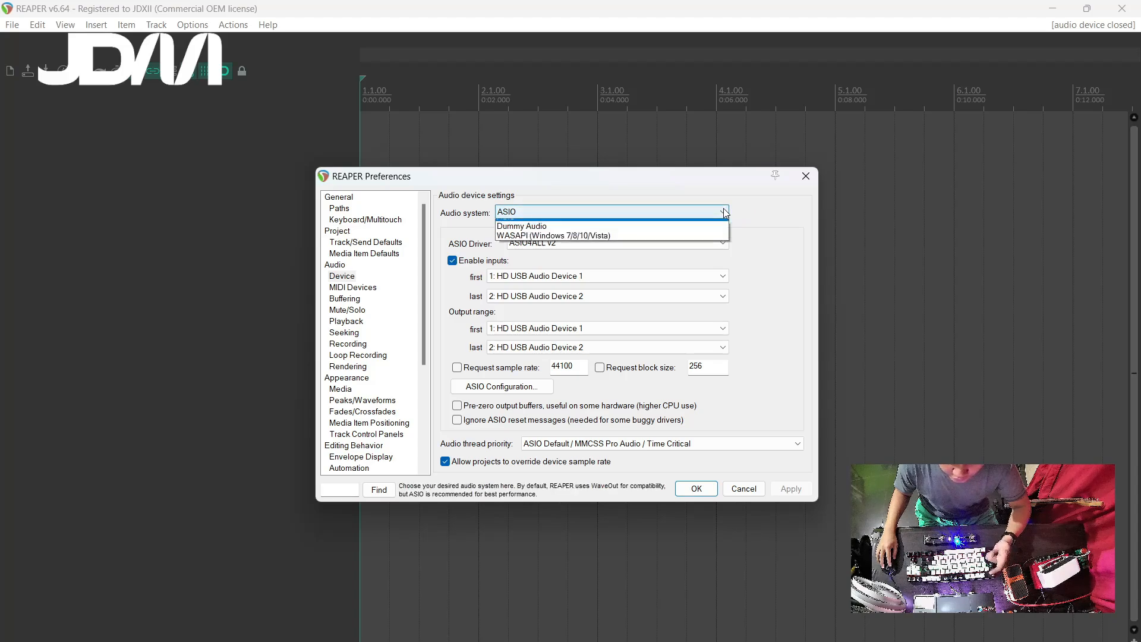
{"action": "left_click", "coordinate": [742, 210]}
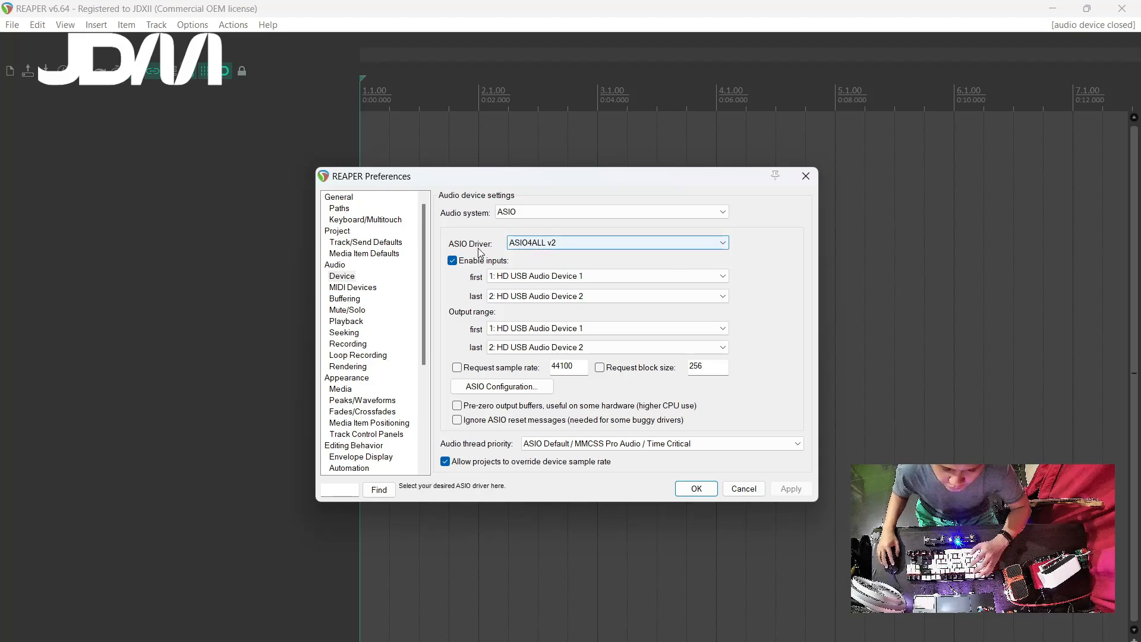
Review the available ASIO drivers, keeping ASIO4ALL v2 selected.
{"action": "left_click", "coordinate": [523, 246]}
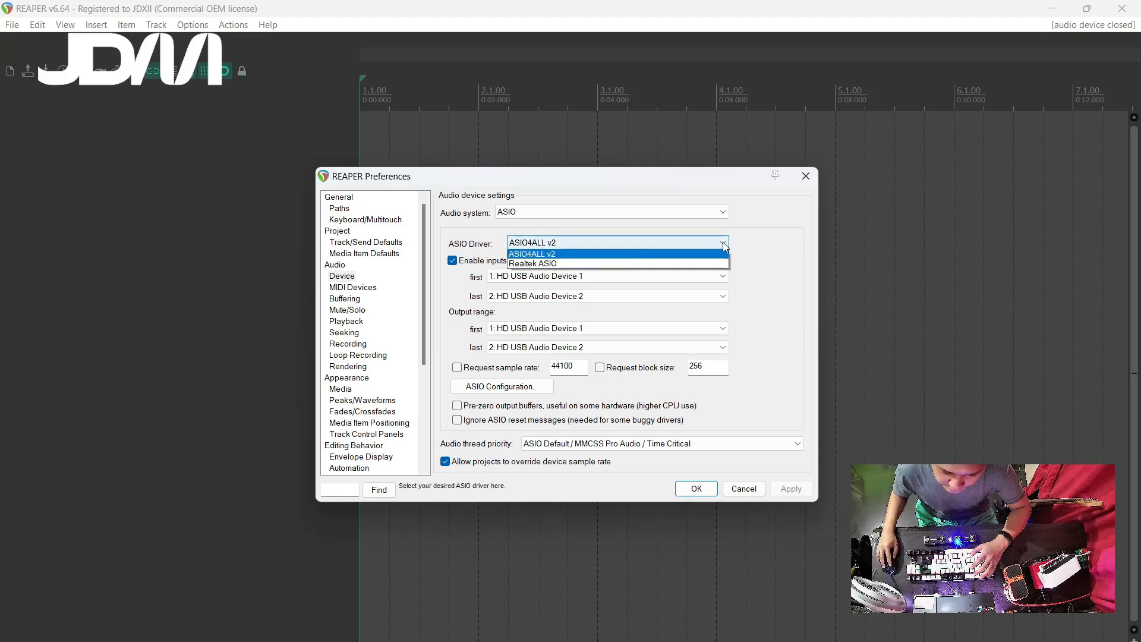
{"action": "left_click", "coordinate": [526, 250]}
{"action": "left_click", "coordinate": [553, 245]}
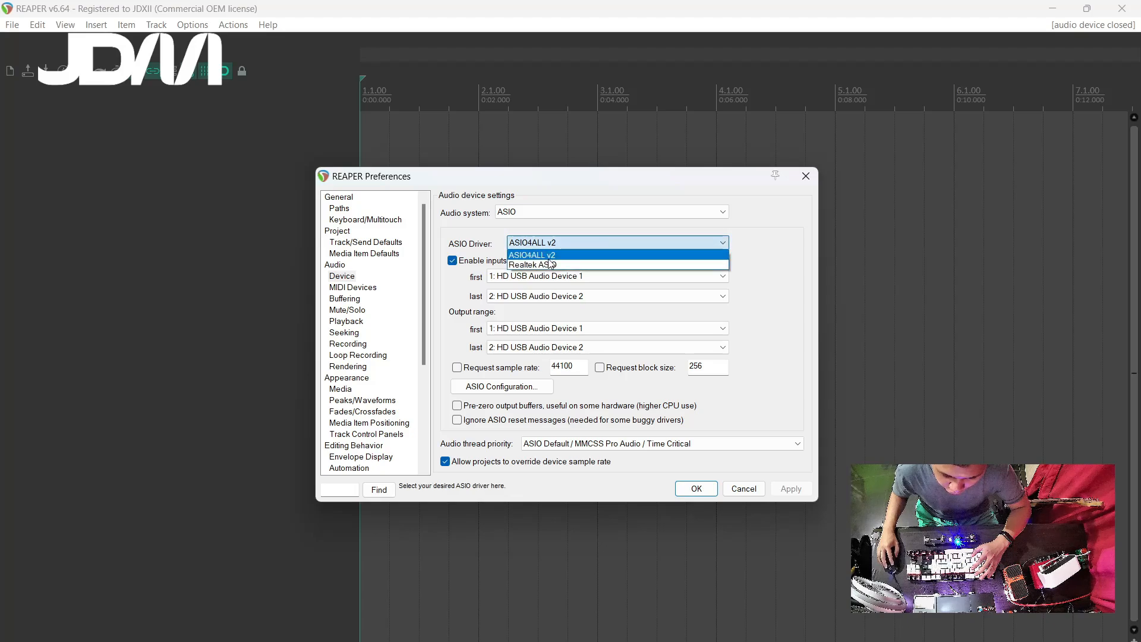
{"action": "left_click", "coordinate": [697, 240]}
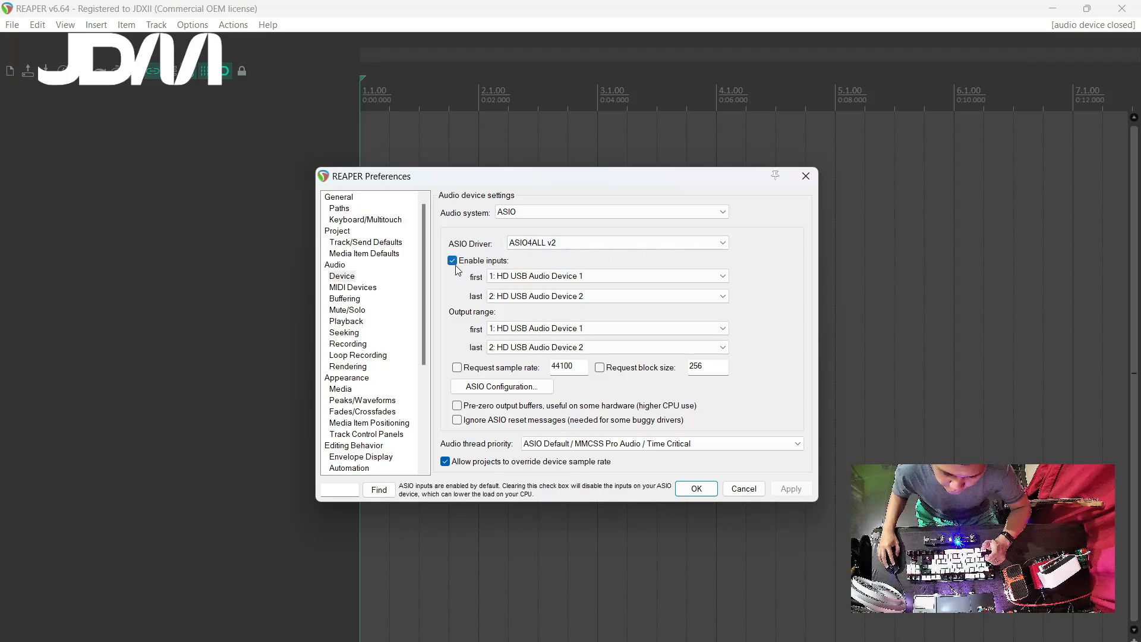
Review the choices for the first enabled audio input, keeping 1: HD USB Audio Device 1.
{"action": "left_click", "coordinate": [591, 276]}
{"action": "left_click", "coordinate": [590, 277]}
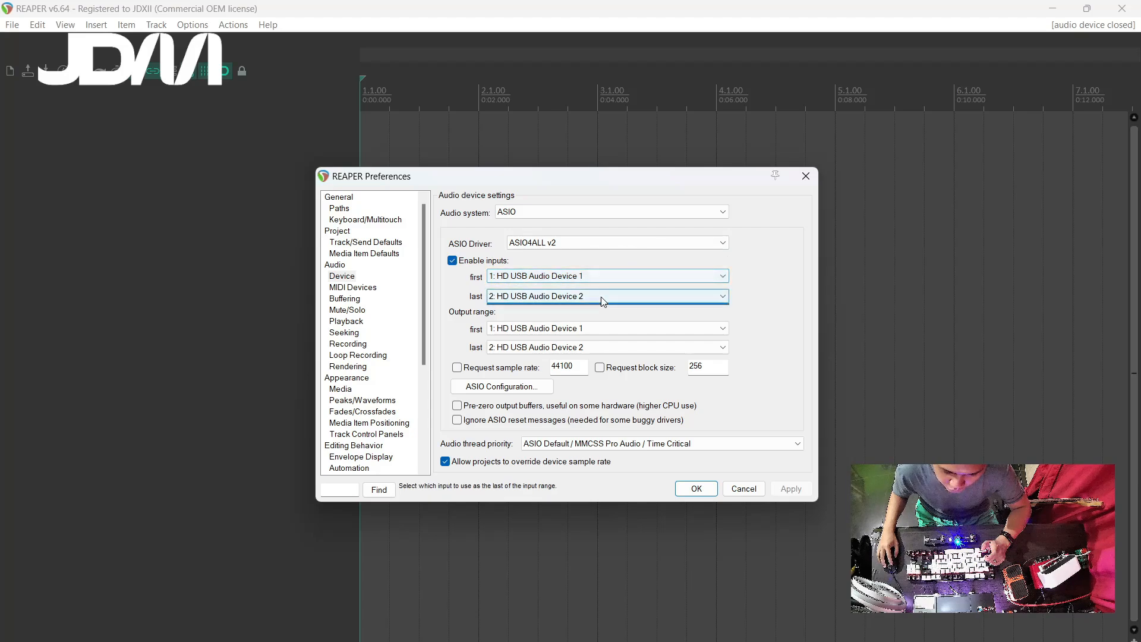
{"action": "left_click", "coordinate": [630, 281]}
{"action": "left_click", "coordinate": [629, 280]}
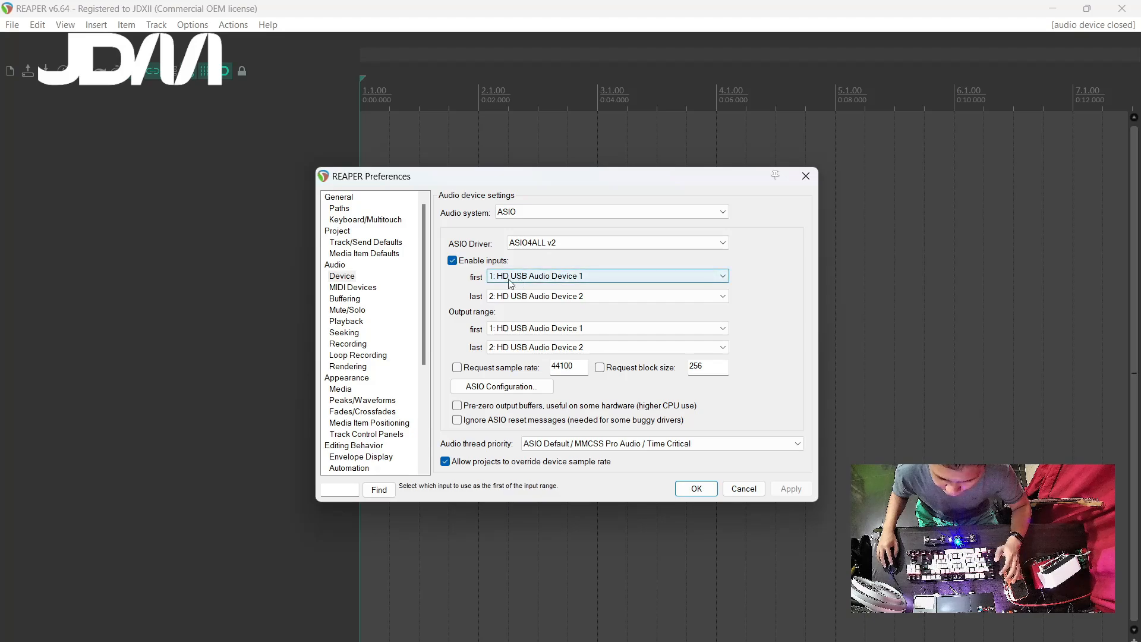
{"action": "left_click", "coordinate": [725, 277]}
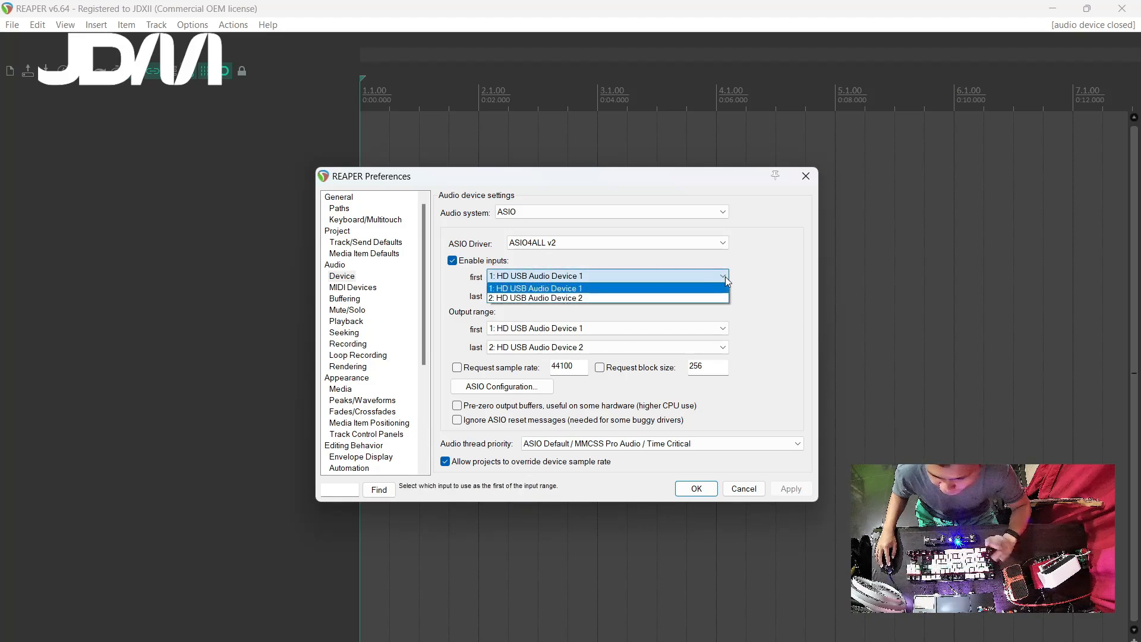
{"action": "left_click", "coordinate": [726, 277]}
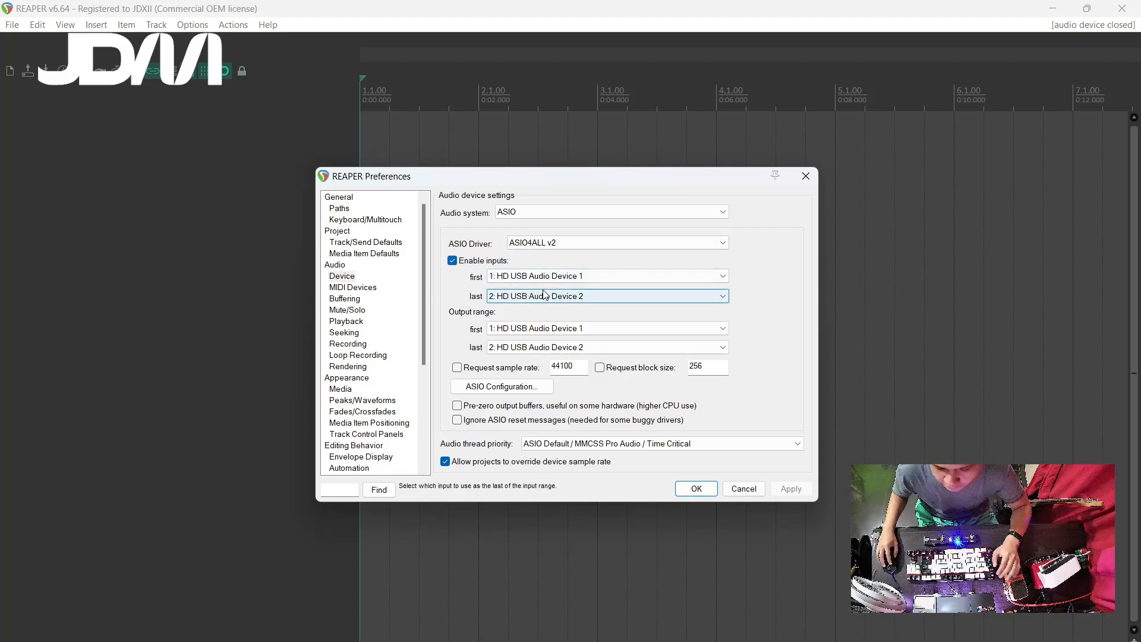
Check the loopMIDI Port input's enable and control-message options in the MIDI device preferences, and accept the preferences.
{"action": "left_click", "coordinate": [339, 288]}
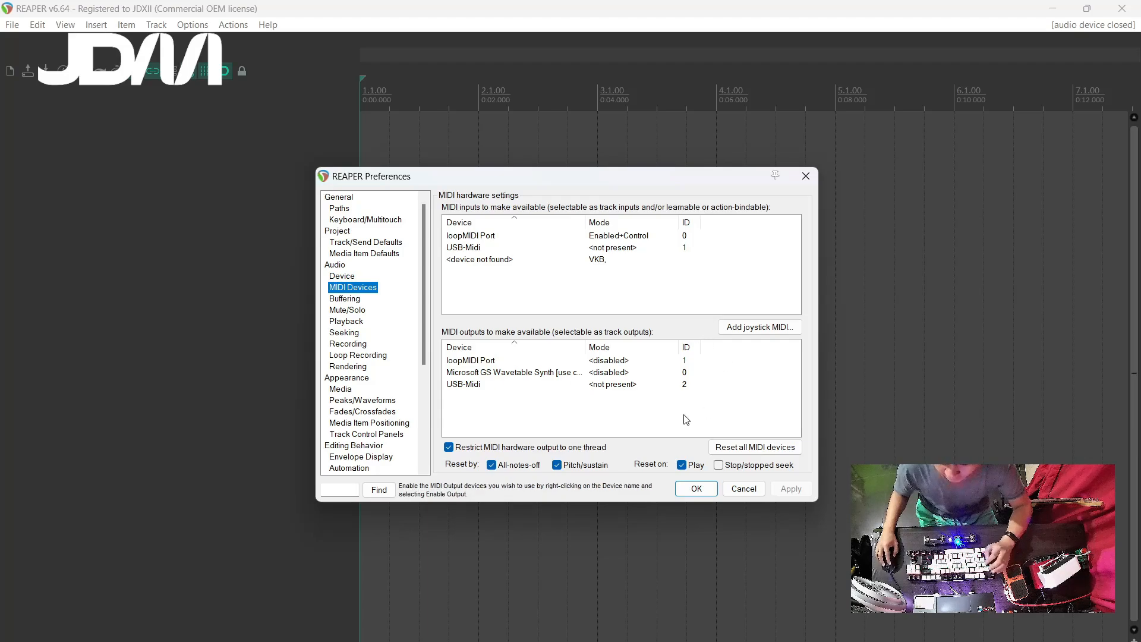
{"action": "left_click", "coordinate": [482, 237]}
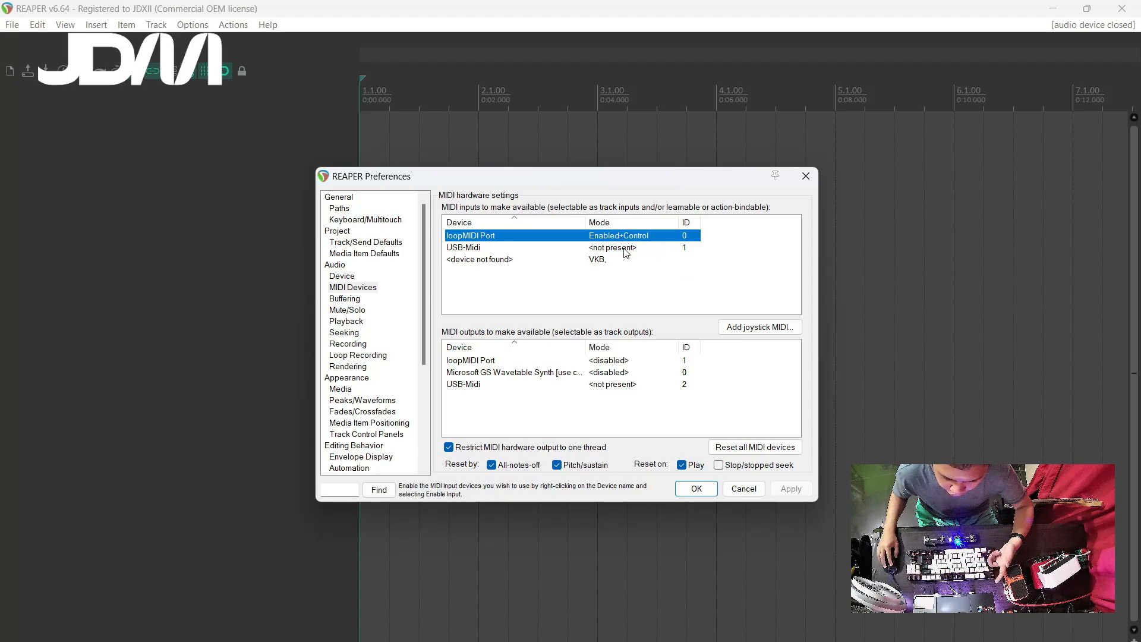
{"action": "right_click", "coordinate": [487, 239]}
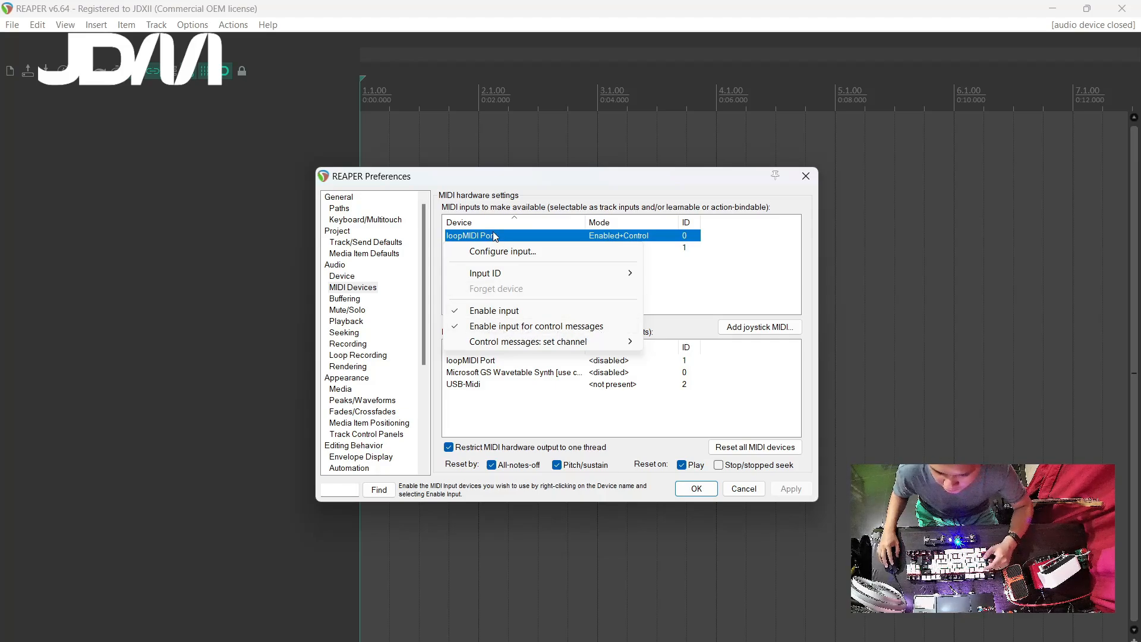
{"action": "left_click", "coordinate": [511, 239]}
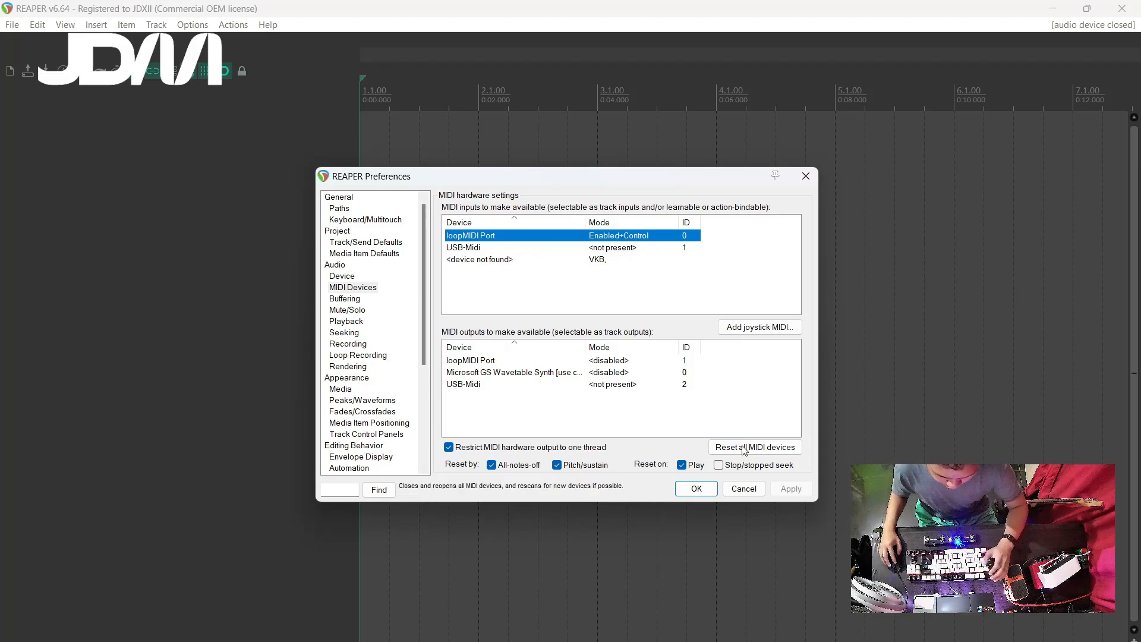
{"action": "left_click", "coordinate": [709, 489]}
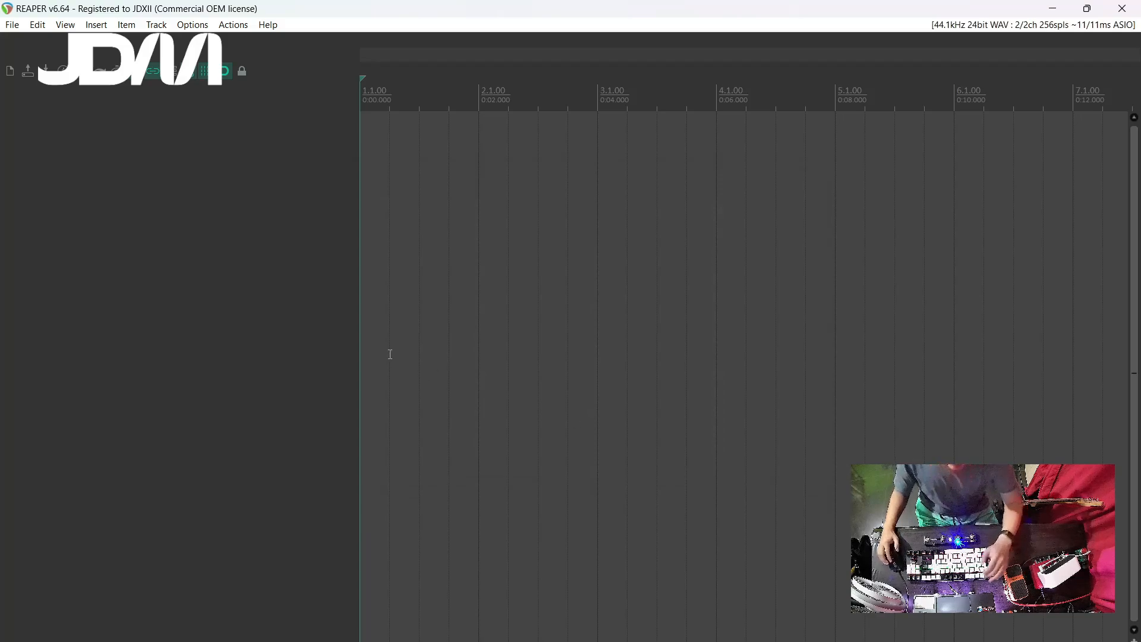
Insert two new tracks into the empty project.
{"action": "right_click", "coordinate": [181, 210]}
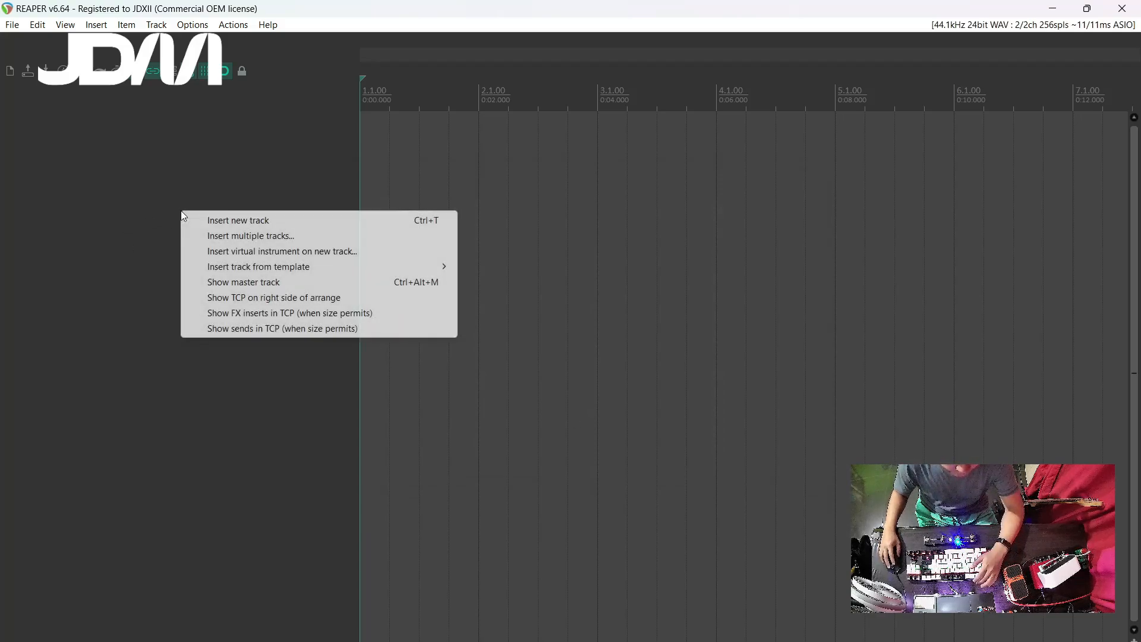
{"action": "left_click", "coordinate": [82, 142]}
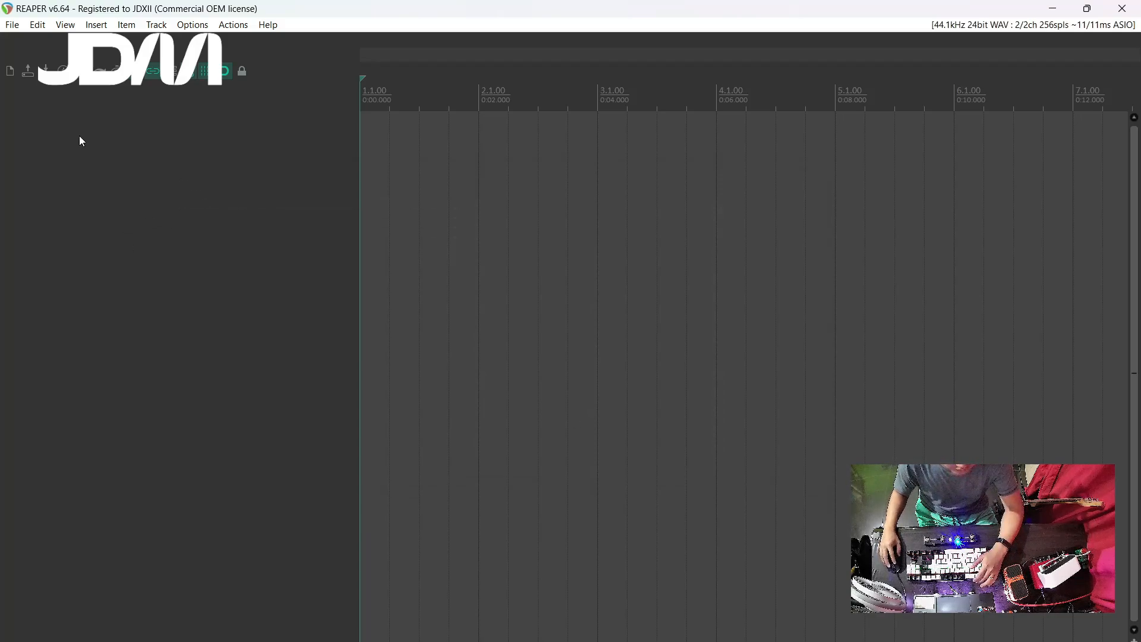
{"action": "right_click", "coordinate": [193, 177]}
{"action": "left_click", "coordinate": [220, 185]}
{"action": "right_click", "coordinate": [198, 226]}
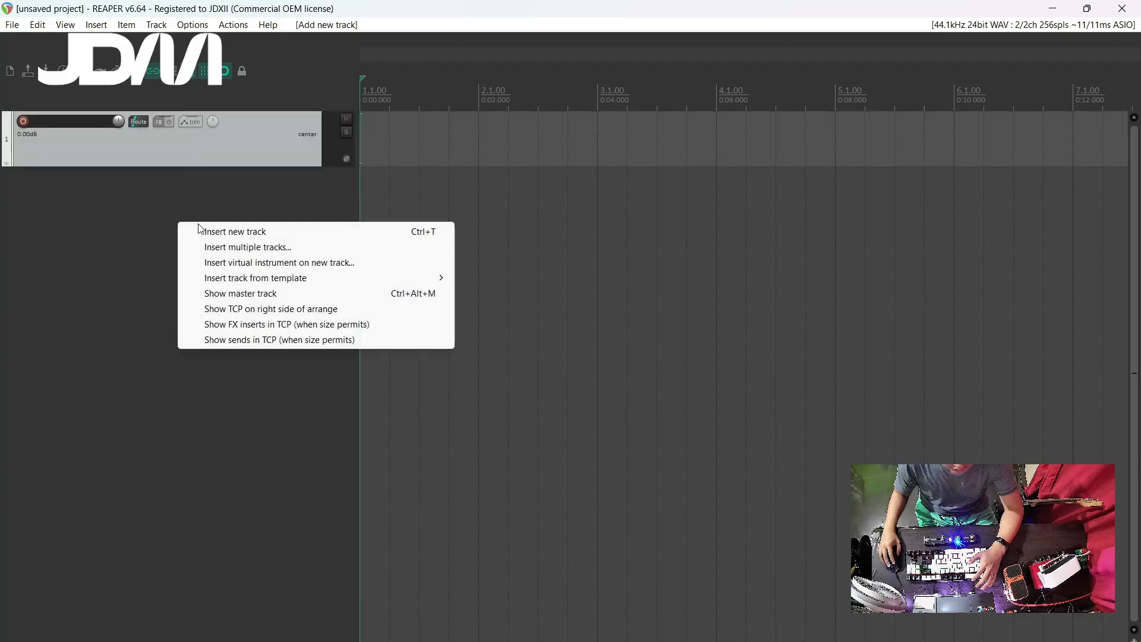
{"action": "left_click", "coordinate": [202, 231]}
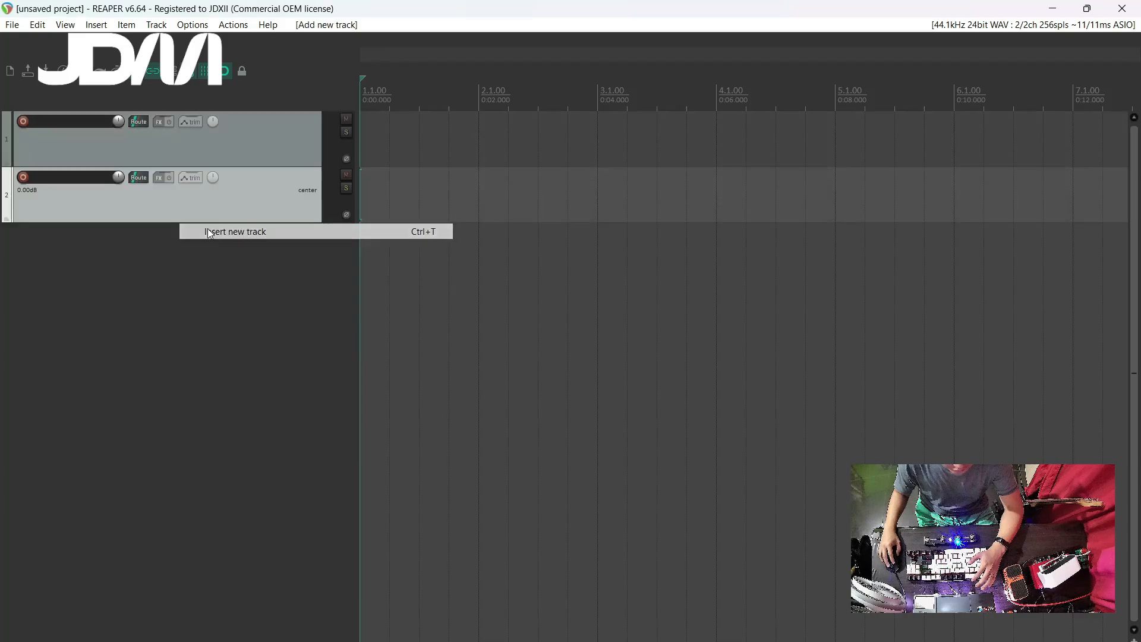
Toggle record arming on the first track on and off again, and select that track.
{"action": "left_click", "coordinate": [23, 123]}
{"action": "left_click", "coordinate": [23, 122]}
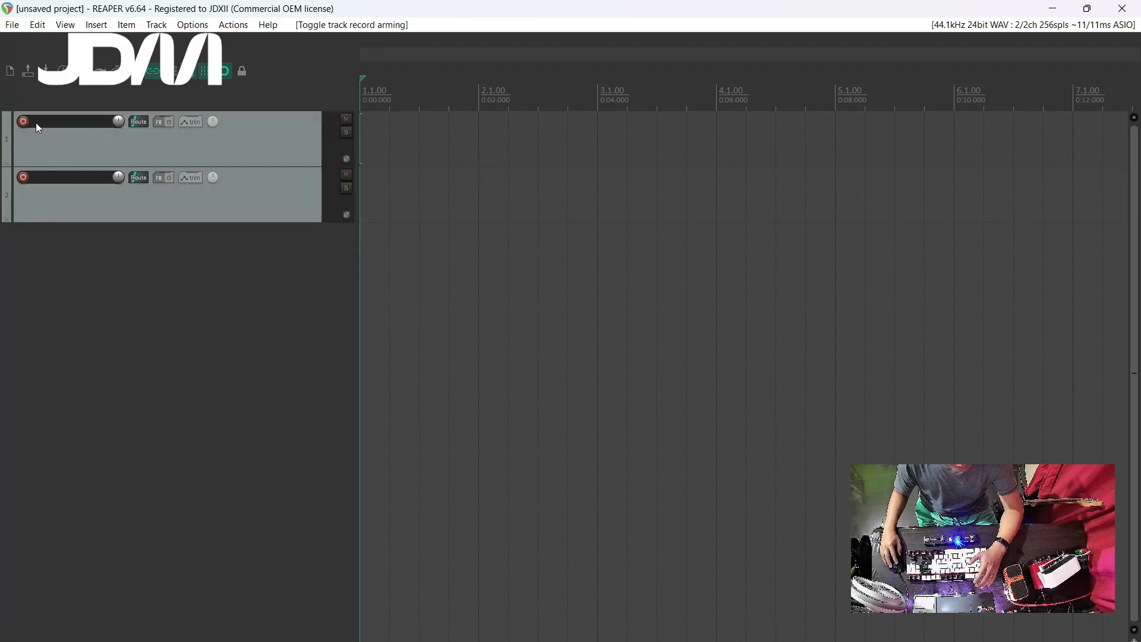
{"action": "left_click", "coordinate": [255, 141]}
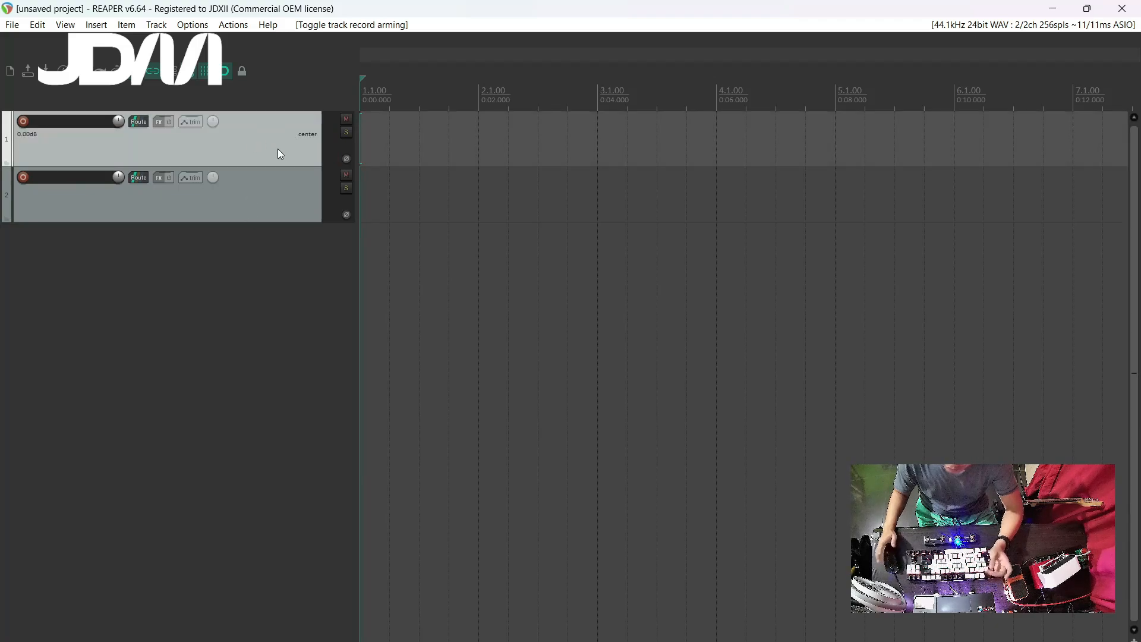
{"action": "left_click", "coordinate": [297, 201]}
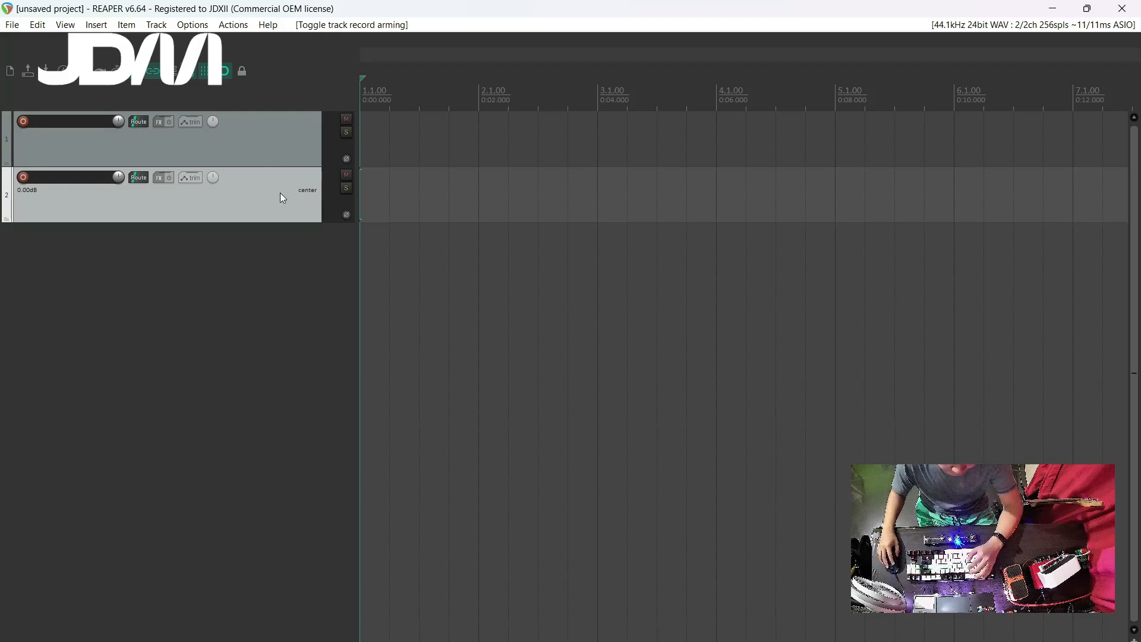
{"action": "left_click", "coordinate": [282, 156]}
{"action": "left_click", "coordinate": [289, 189]}
{"action": "left_click", "coordinate": [292, 149]}
{"action": "left_click", "coordinate": [294, 192]}
{"action": "left_click", "coordinate": [288, 139]}
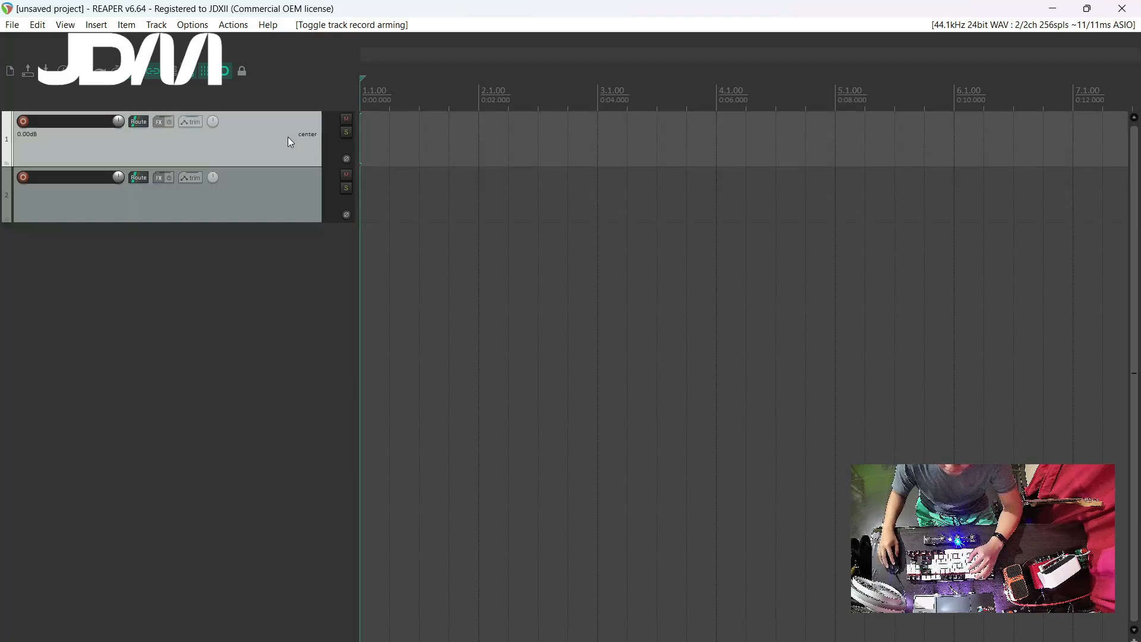
Arm both tracks for recording, switching the first track's arming off and on again.
{"action": "left_click", "coordinate": [23, 122]}
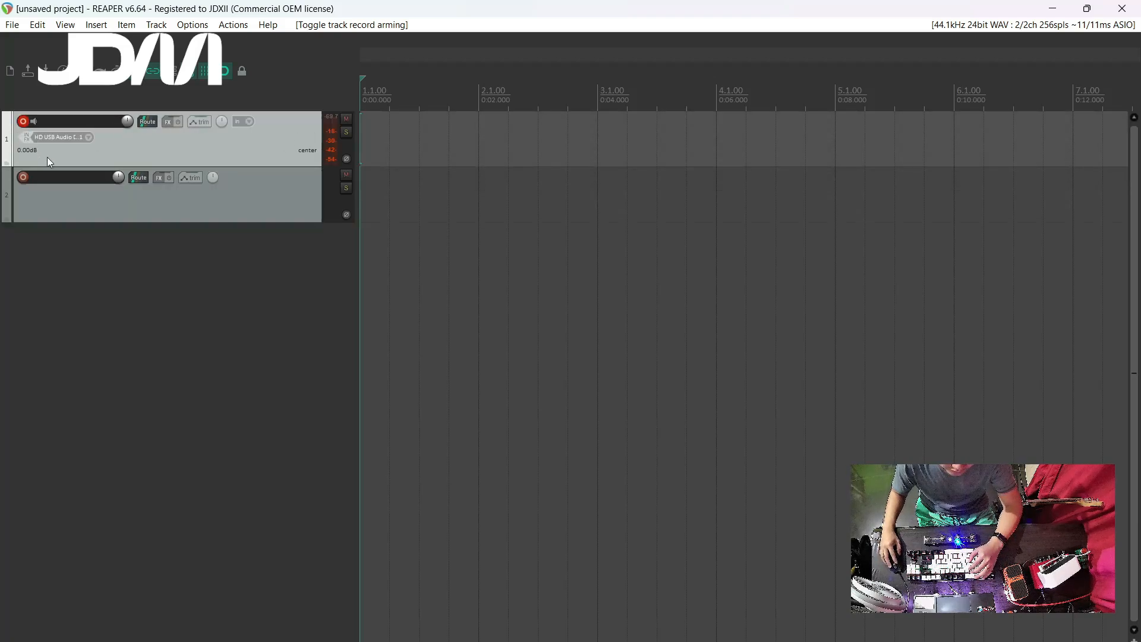
{"action": "left_click", "coordinate": [23, 177]}
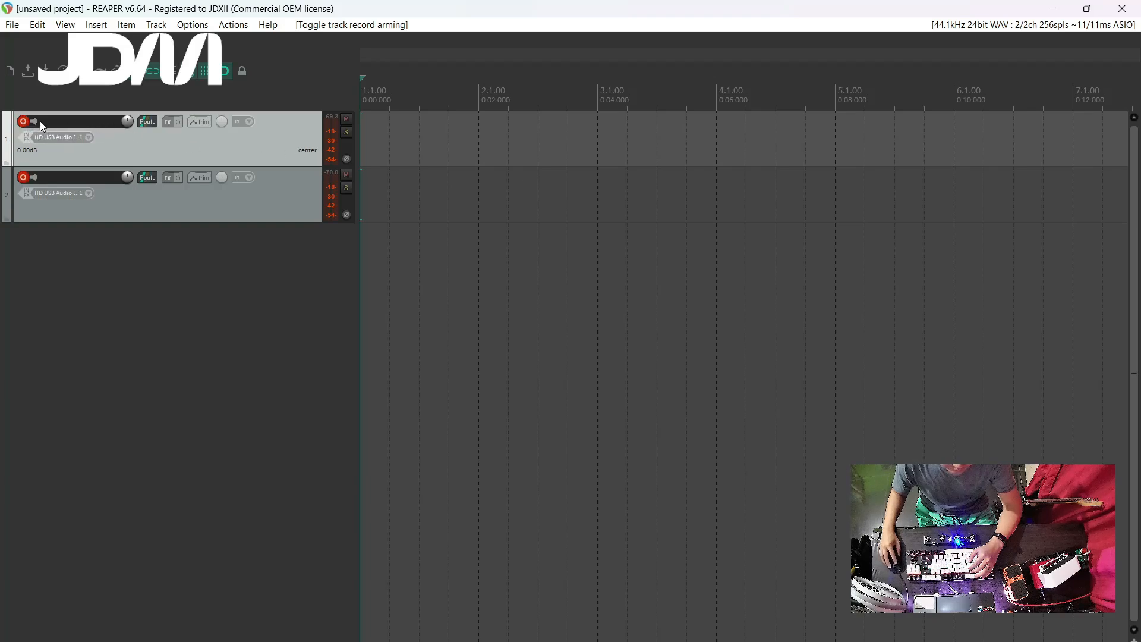
{"action": "left_click", "coordinate": [23, 122]}
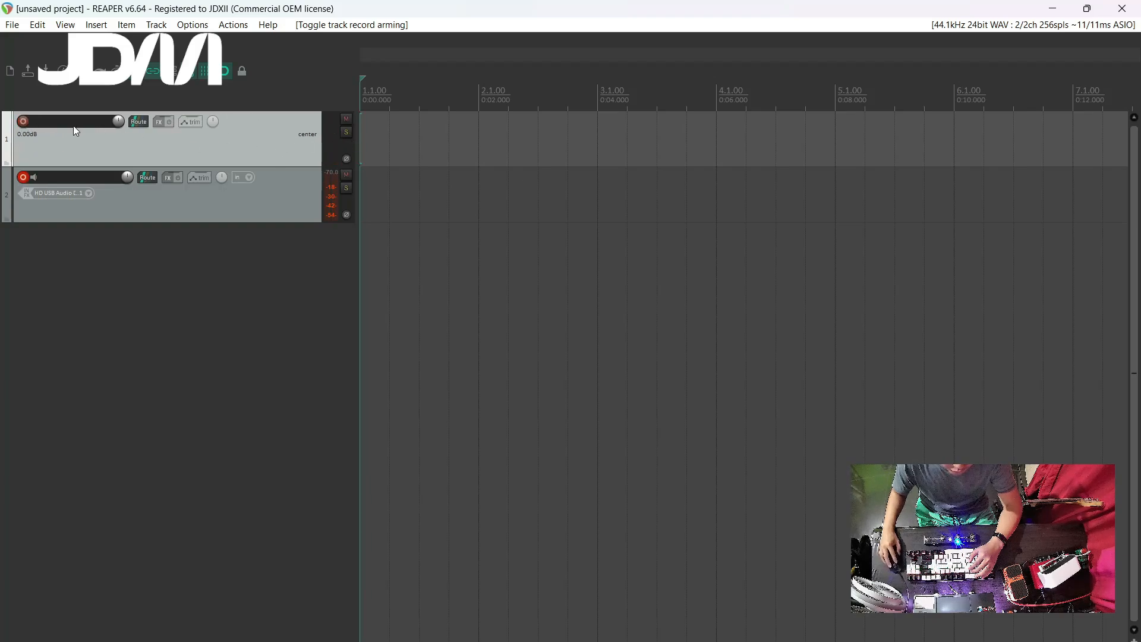
{"action": "left_click", "coordinate": [24, 121]}
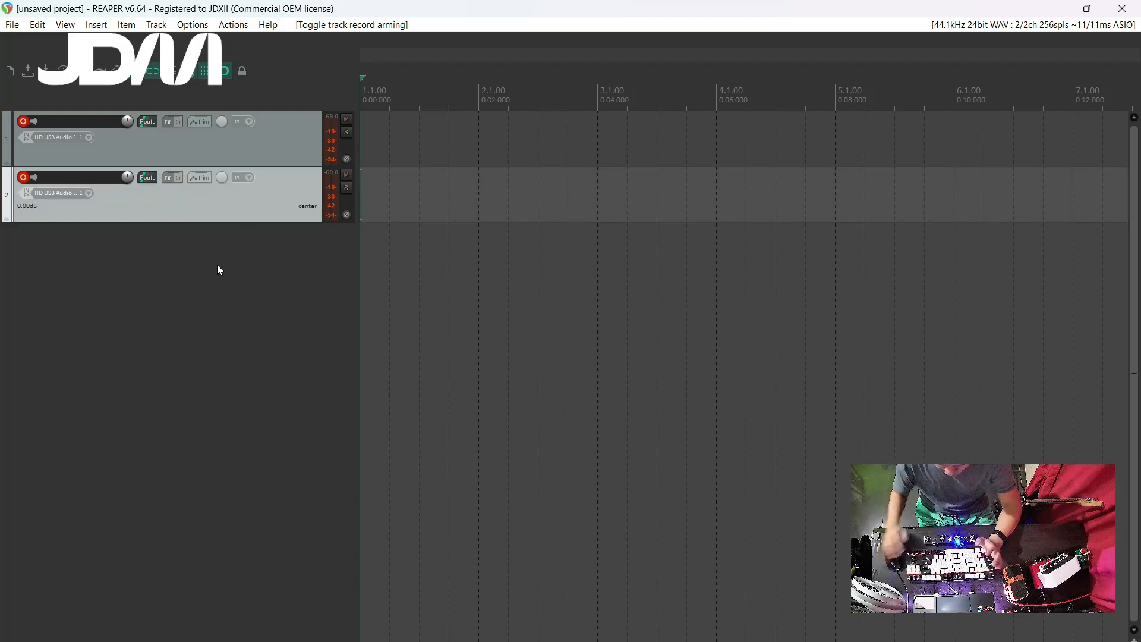
Start adding an effect to track 2 and narrow the plug-in browser to the MIDI category.
{"action": "left_click", "coordinate": [168, 181]}
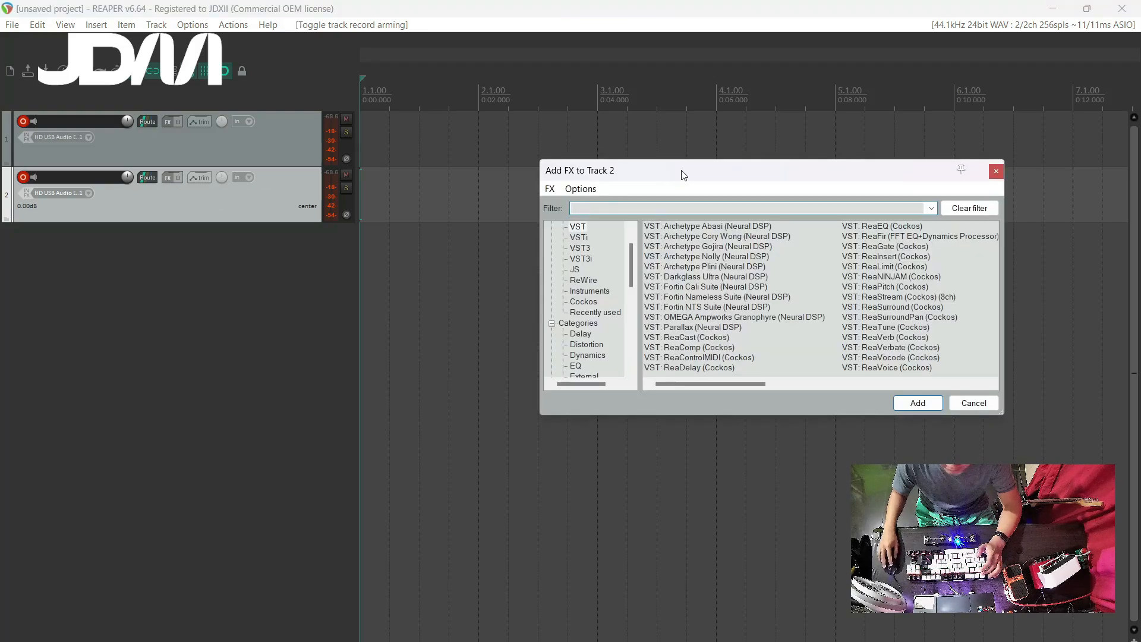
{"action": "left_click_drag", "start_coordinate": [684, 171], "coordinate": [568, 191]}
{"action": "mouse_move", "coordinate": [516, 279]}
{"action": "left_mouse_down"}
{"action": "mouse_move", "coordinate": [519, 266]}
{"action": "mouse_move", "coordinate": [516, 366]}
{"action": "mouse_move", "coordinate": [515, 269]}
{"action": "left_mouse_up"}
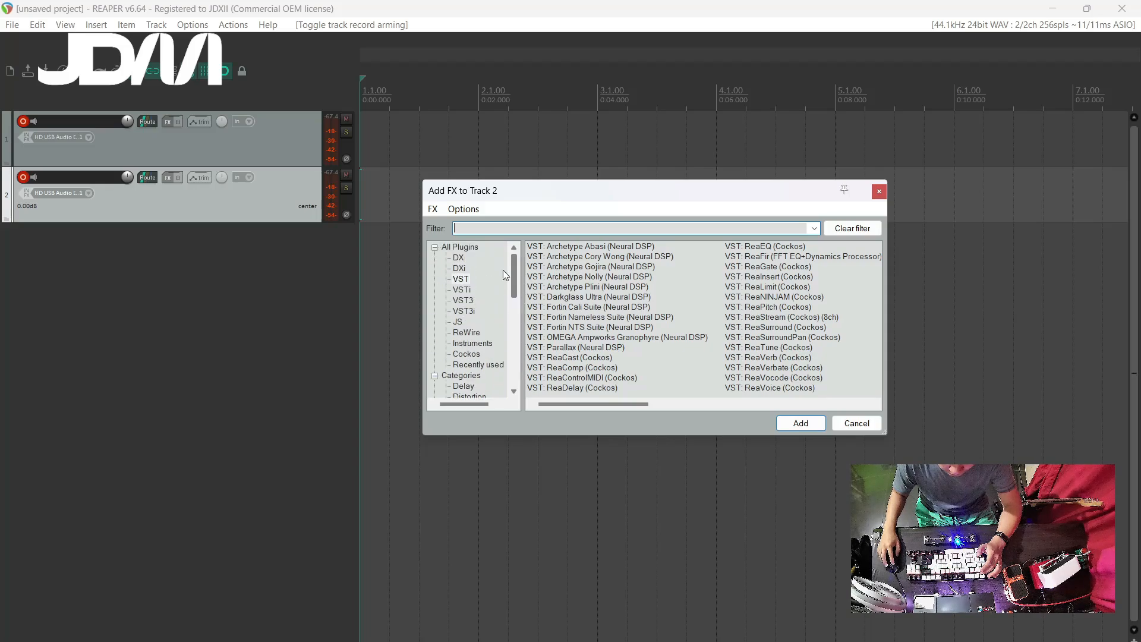
{"action": "scroll", "coordinate": [476, 308], "scroll_direction": "down", "scroll_amount": 4}
{"action": "scroll", "coordinate": [476, 312], "scroll_direction": "down", "scroll_amount": 3}
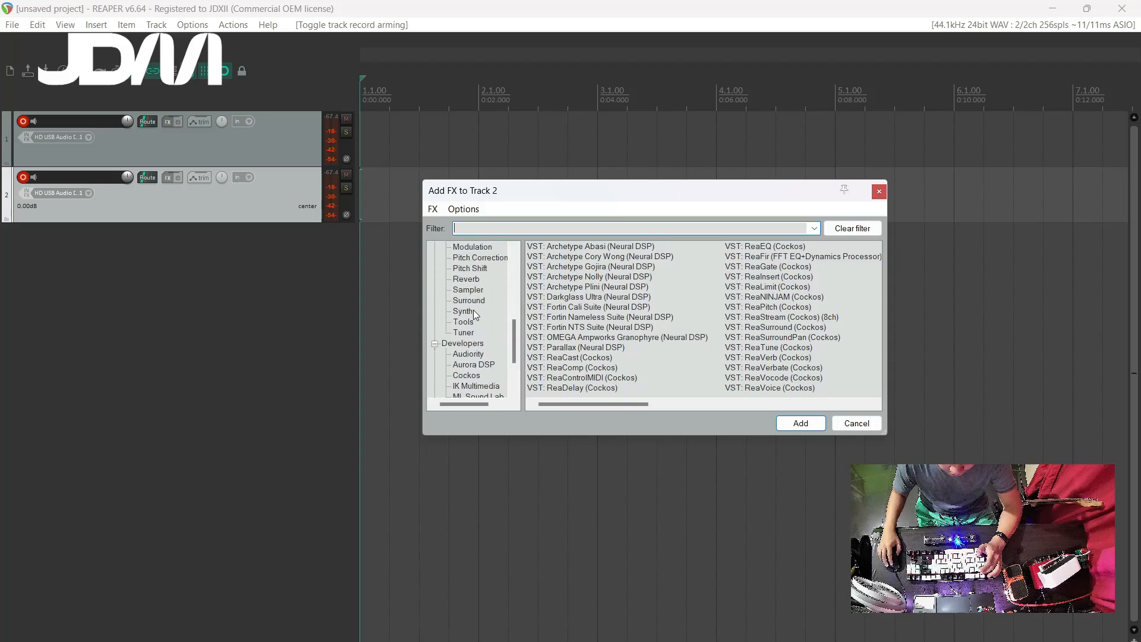
{"action": "scroll", "coordinate": [475, 314], "scroll_direction": "down", "scroll_amount": 3}
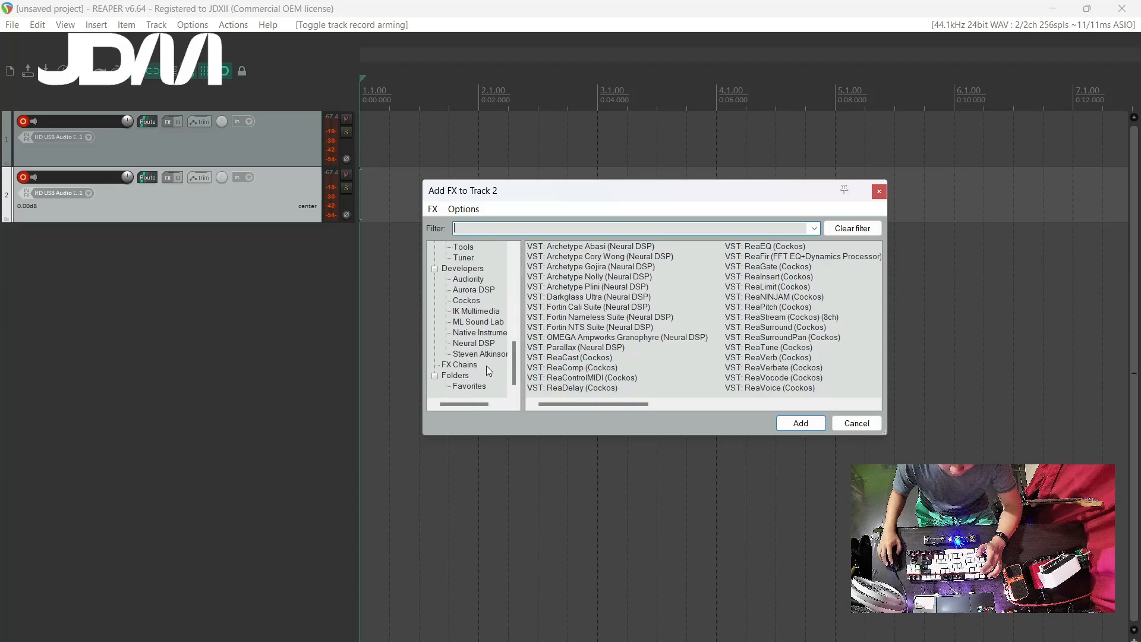
{"action": "scroll", "coordinate": [441, 304], "scroll_direction": "up", "scroll_amount": 3}
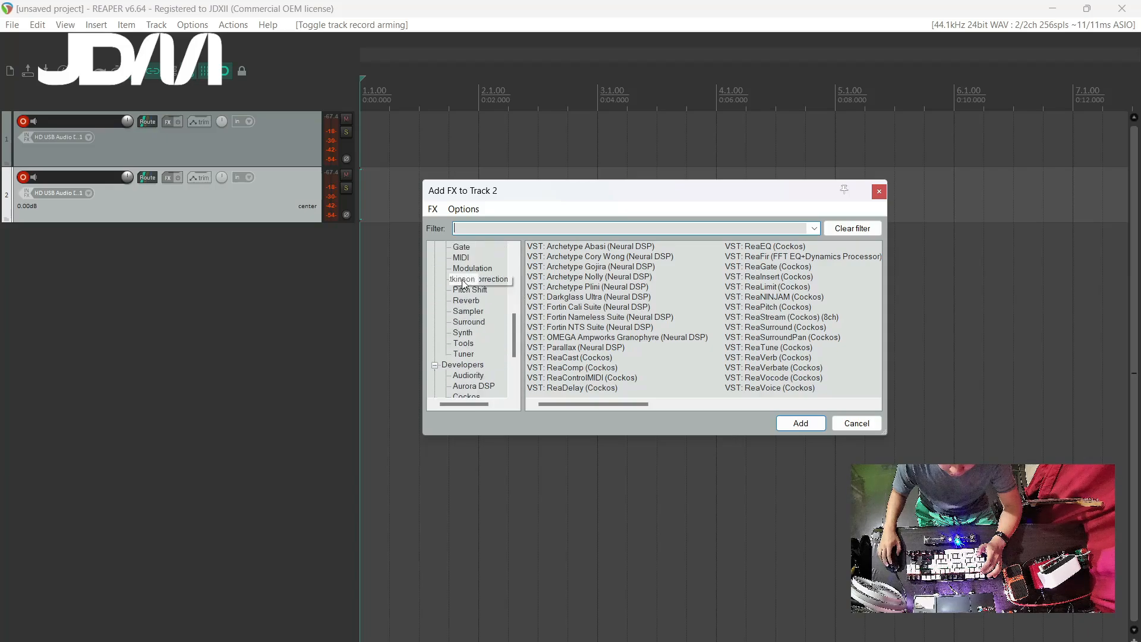
{"action": "left_click", "coordinate": [462, 258]}
{"action": "left_click_drag", "start_coordinate": [516, 328], "coordinate": [517, 300]}
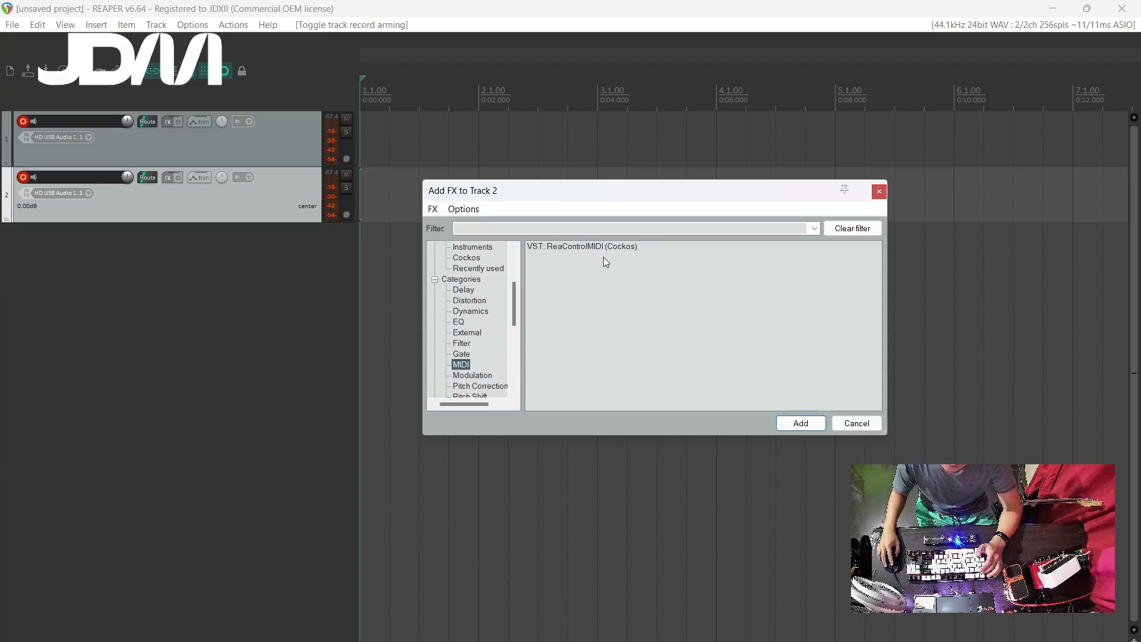
Add the ReaControlMIDI (Cockos) plug-in to track 2 and move its effects window clear of the track list.
{"action": "left_click", "coordinate": [547, 252]}
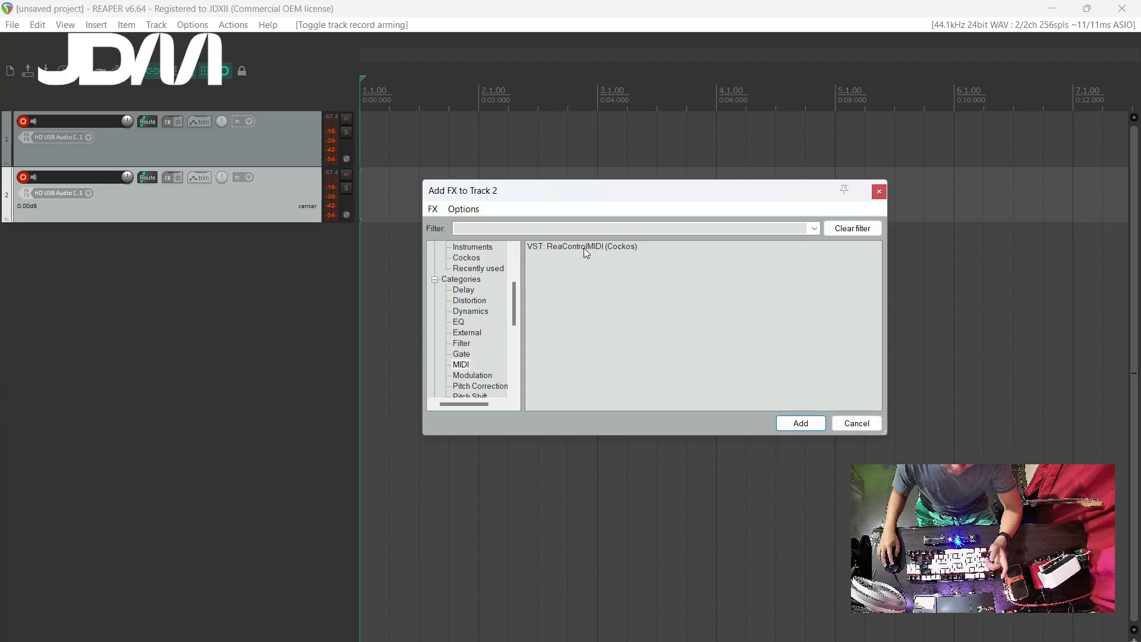
{"action": "left_click", "coordinate": [602, 250]}
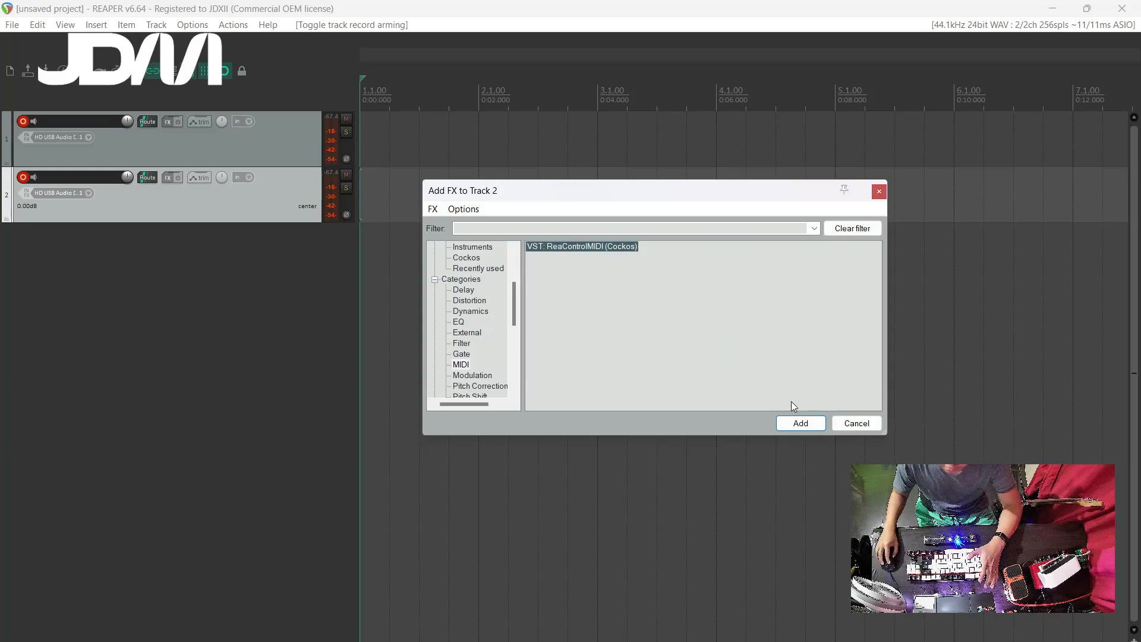
{"action": "left_click", "coordinate": [799, 422]}
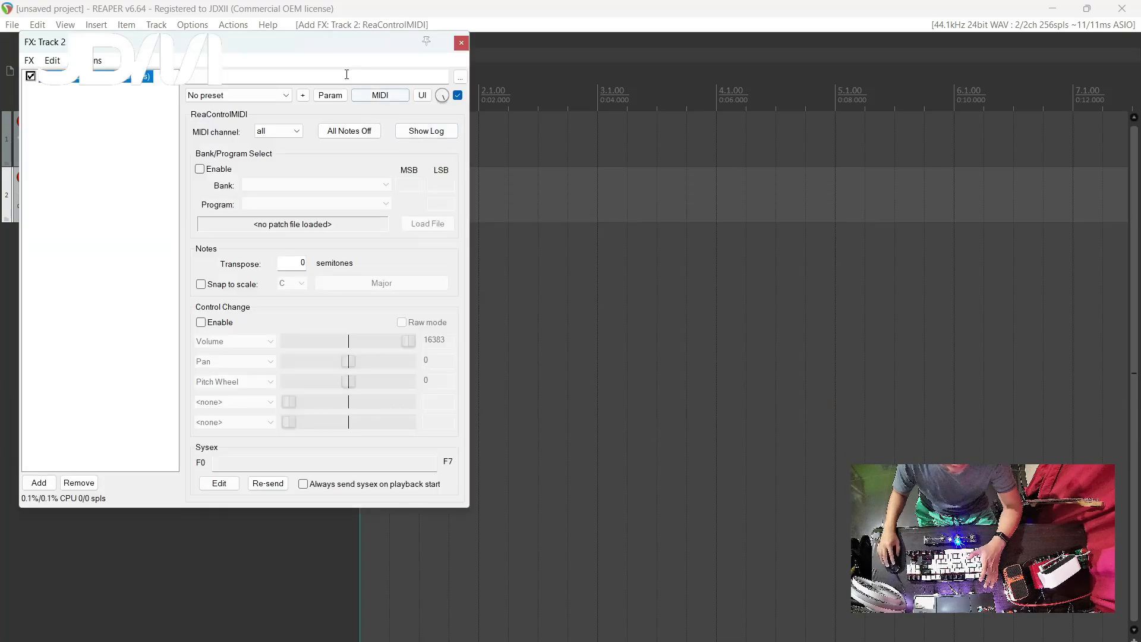
{"action": "left_click_drag", "start_coordinate": [314, 46], "coordinate": [777, 140]}
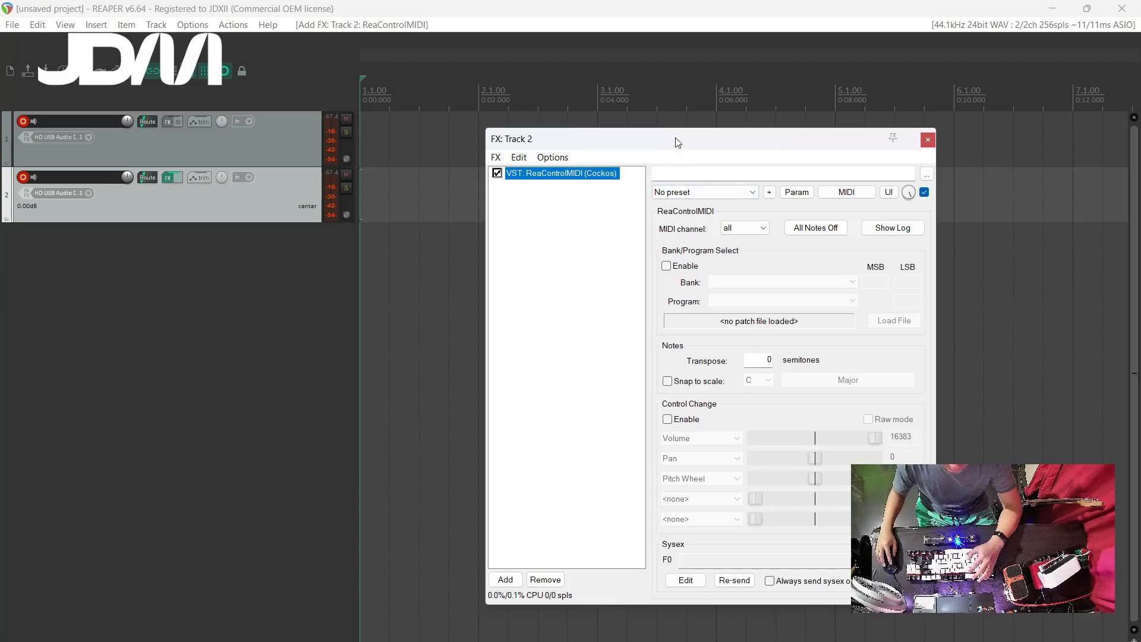
{"action": "left_click_drag", "start_coordinate": [677, 143], "coordinate": [620, 154]}
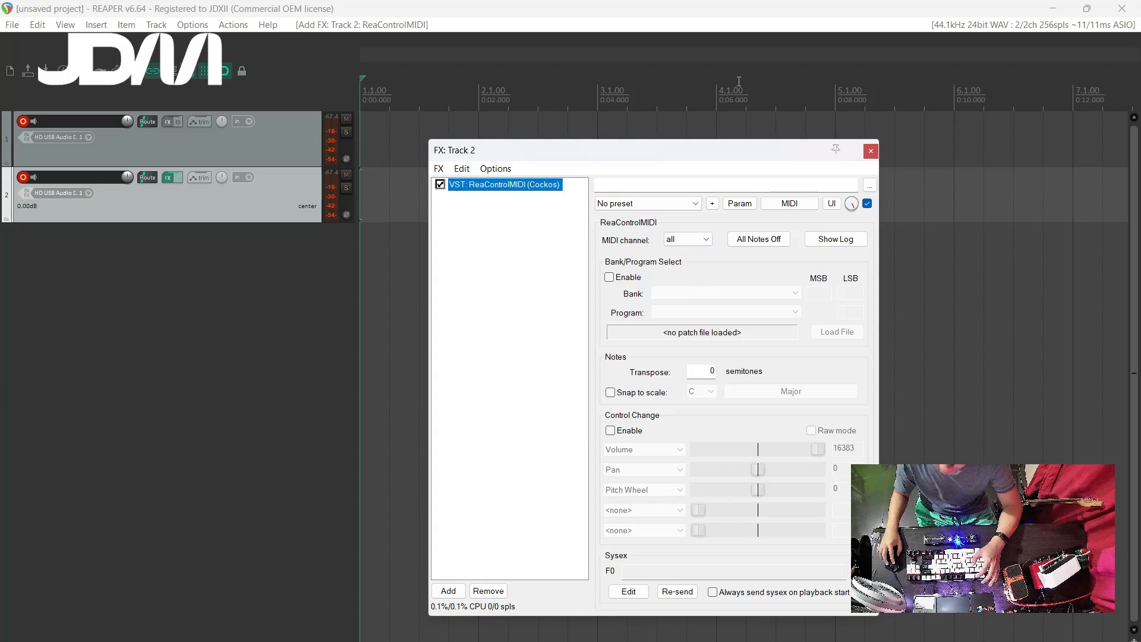
Enable Bank/Program Select in ReaControlMIDI and load the GM.reabank definition file.
{"action": "left_click", "coordinate": [610, 279]}
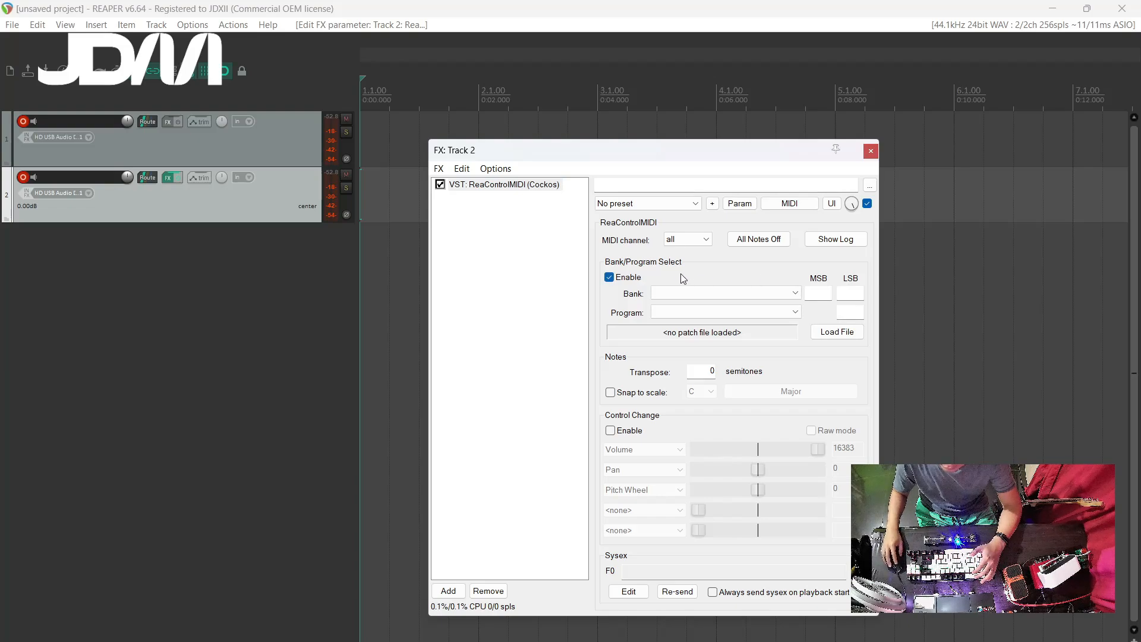
{"action": "left_click", "coordinate": [838, 333]}
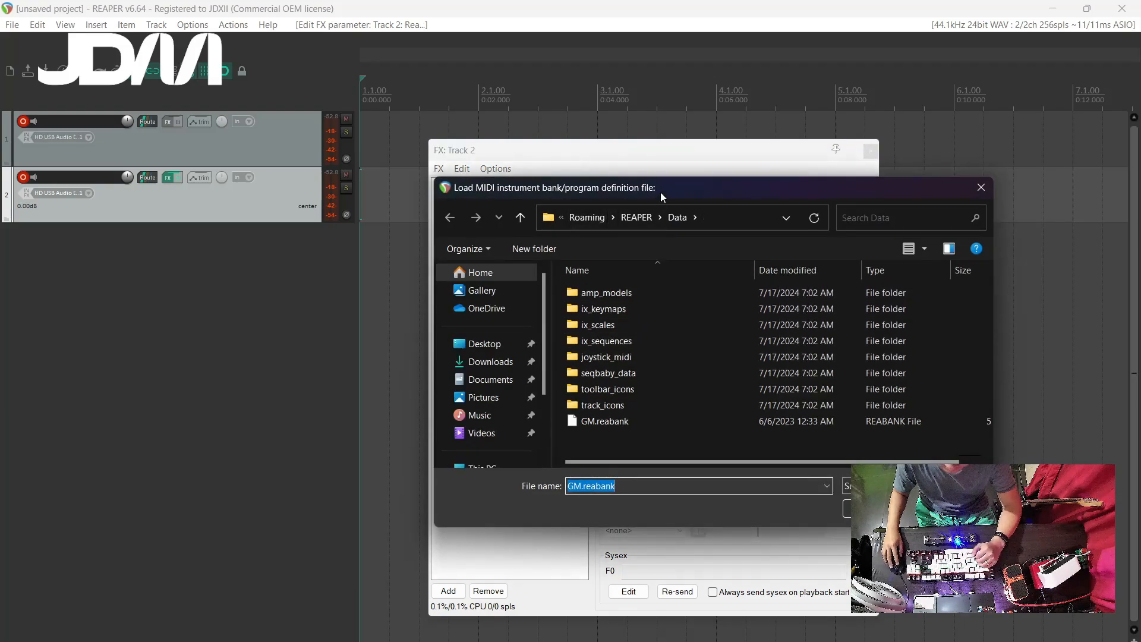
{"action": "left_click_drag", "start_coordinate": [661, 189], "coordinate": [576, 177]}
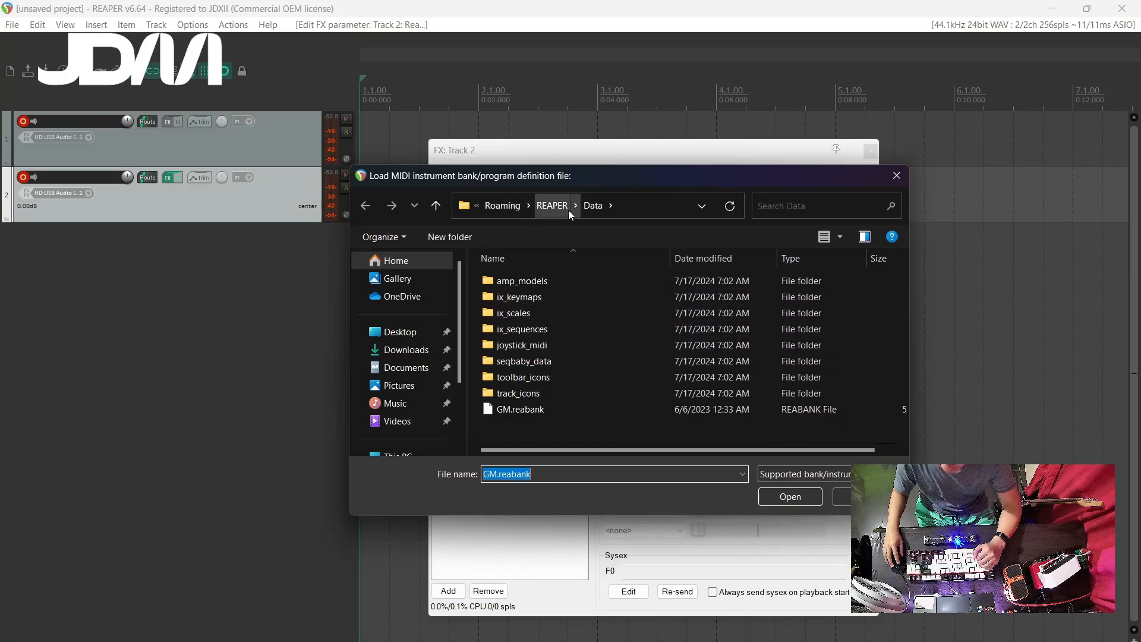
{"action": "left_click", "coordinate": [516, 414]}
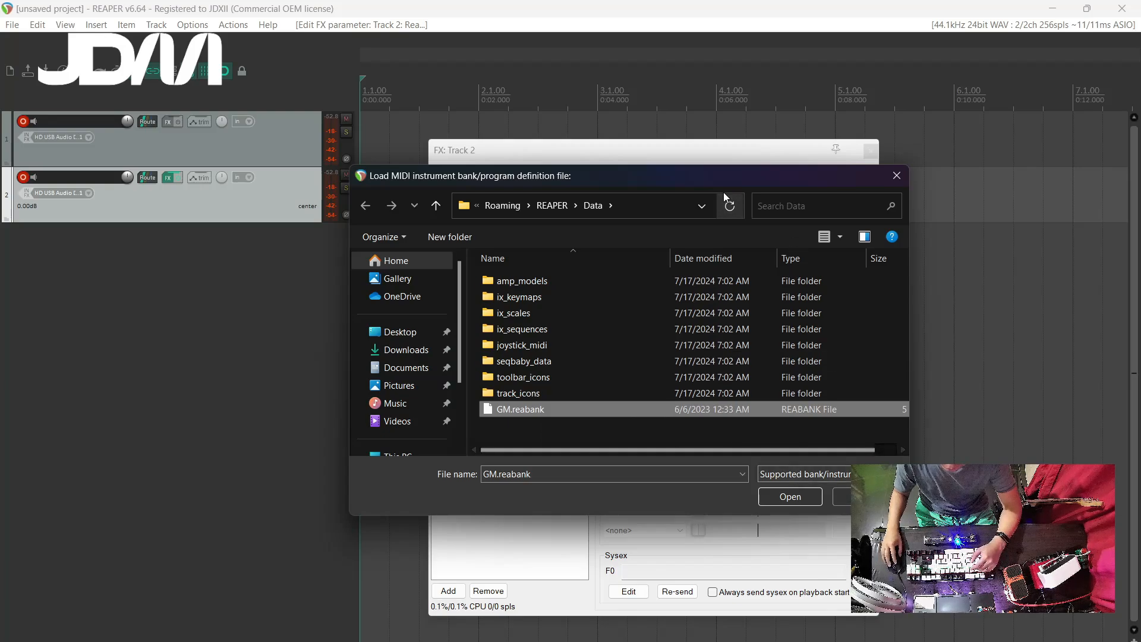
{"action": "left_click_drag", "start_coordinate": [729, 181], "coordinate": [499, 202]}
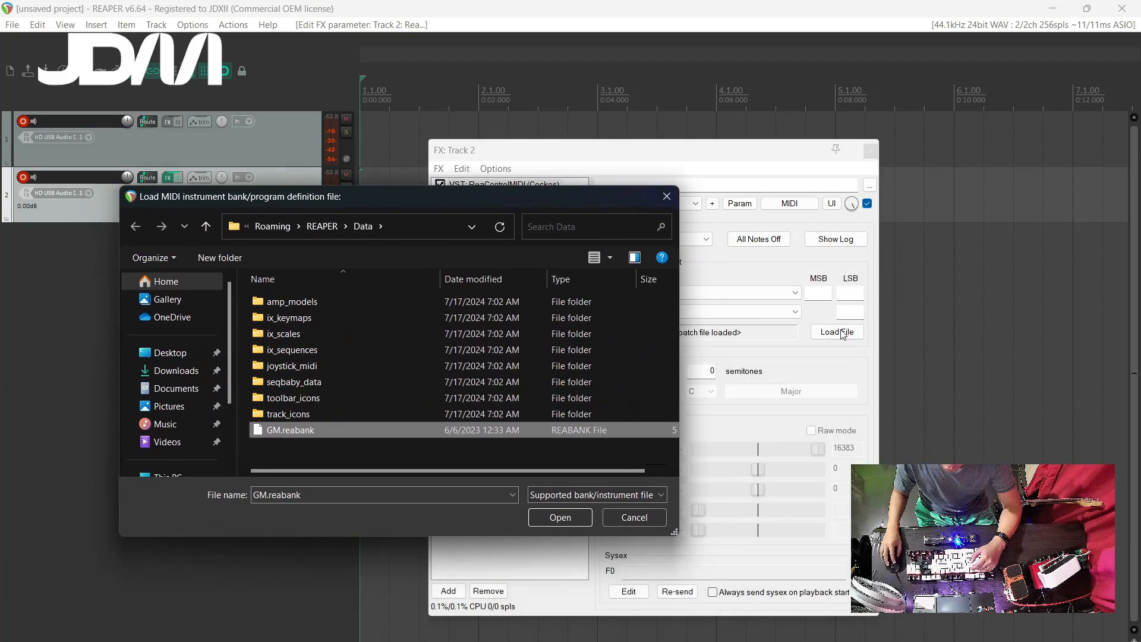
{"action": "left_click", "coordinate": [303, 434]}
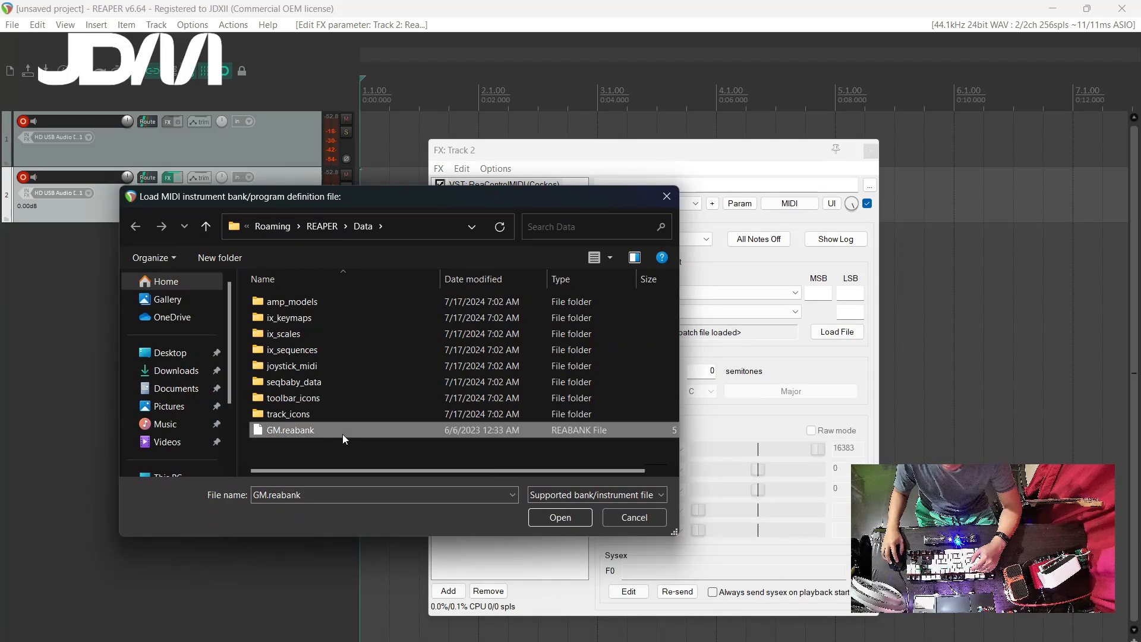
{"action": "left_click", "coordinate": [555, 518]}
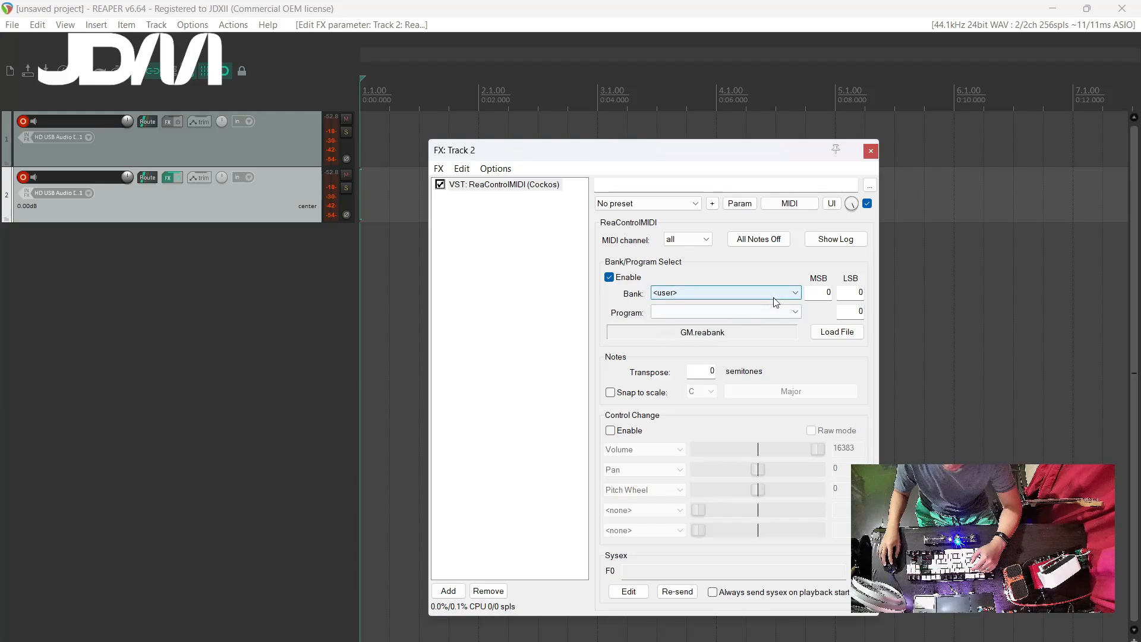
Set the ReaControlMIDI bank to General MIDI and close track 2's effects window.
{"action": "left_click", "coordinate": [795, 295]}
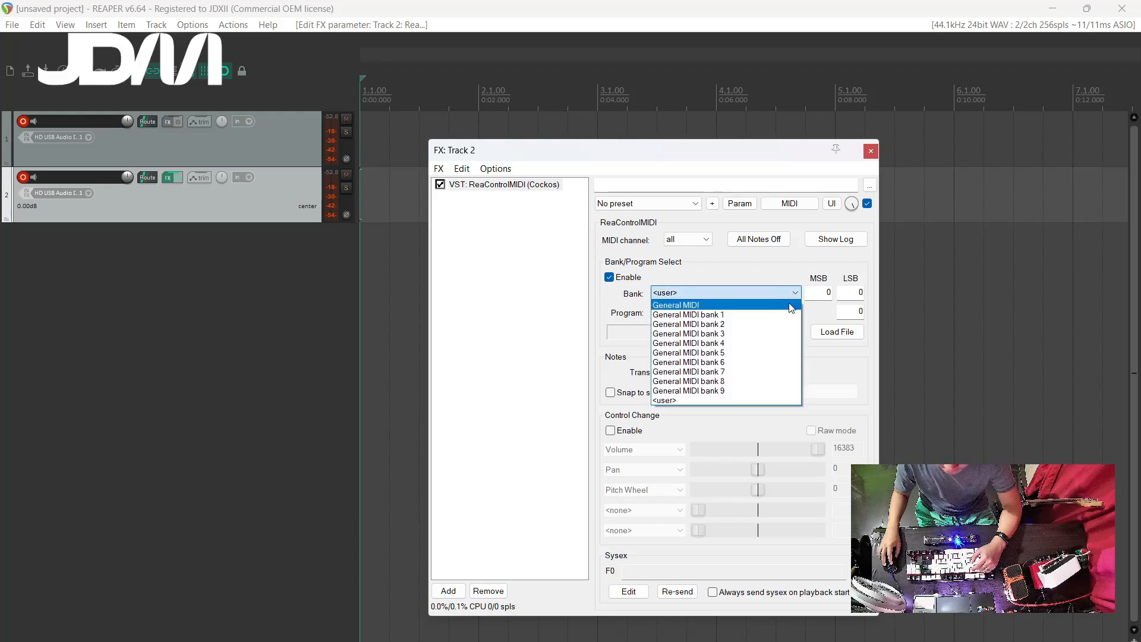
{"action": "left_click", "coordinate": [792, 305]}
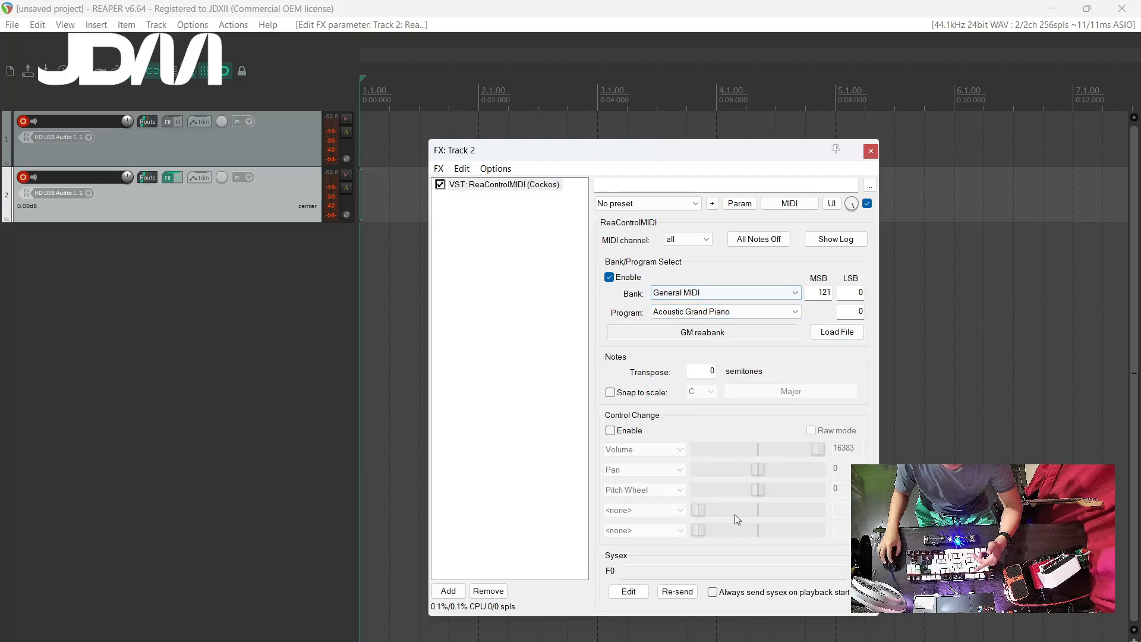
{"action": "left_click", "coordinate": [870, 153]}
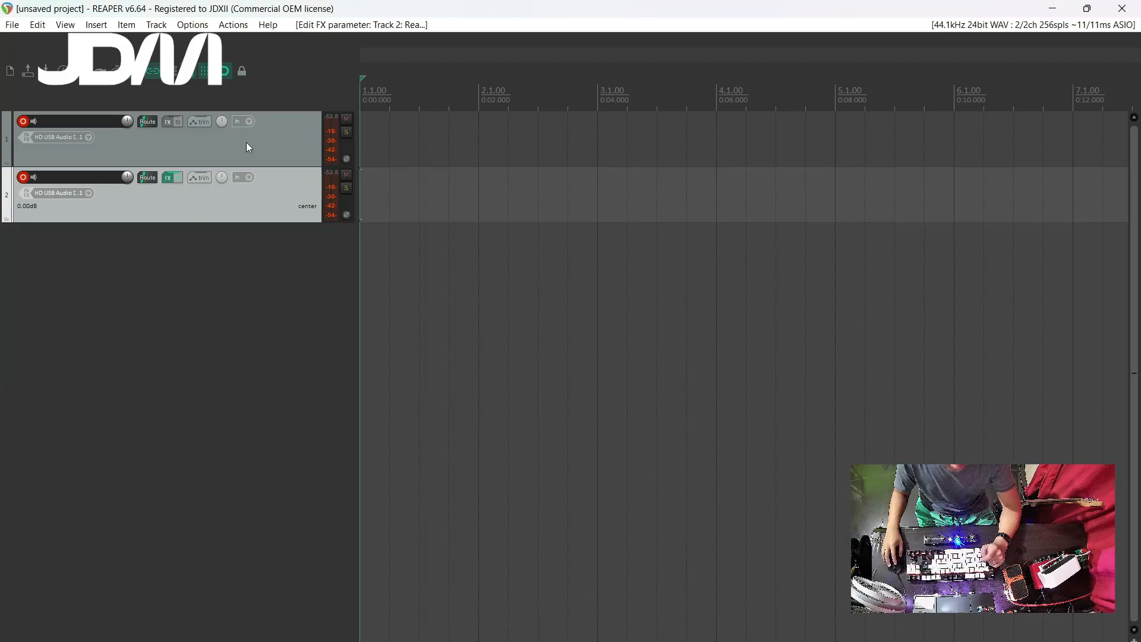
Add a receive from track 2 in track 1's routing settings and close them.
{"action": "left_click", "coordinate": [261, 148]}
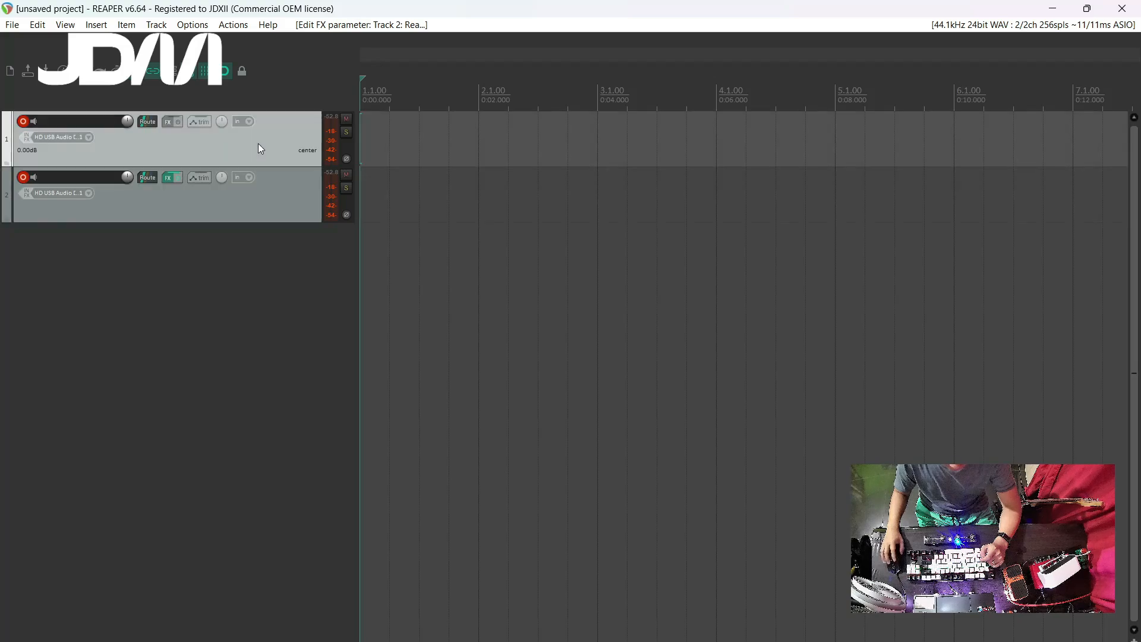
{"action": "left_click", "coordinate": [151, 121]}
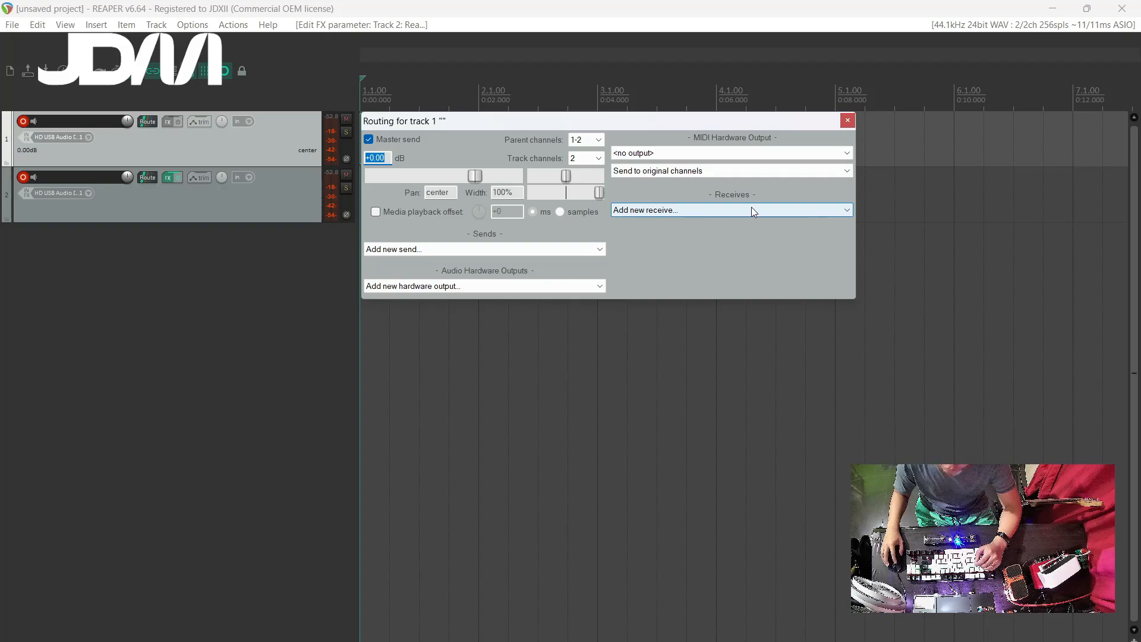
{"action": "left_click", "coordinate": [768, 211]}
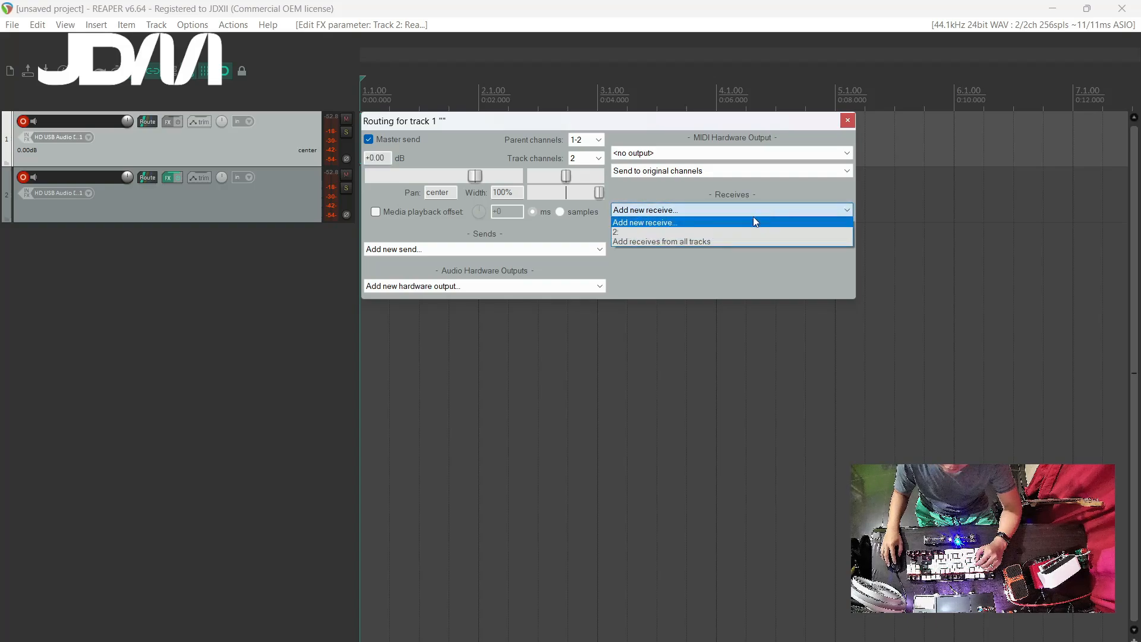
{"action": "left_click", "coordinate": [631, 232]}
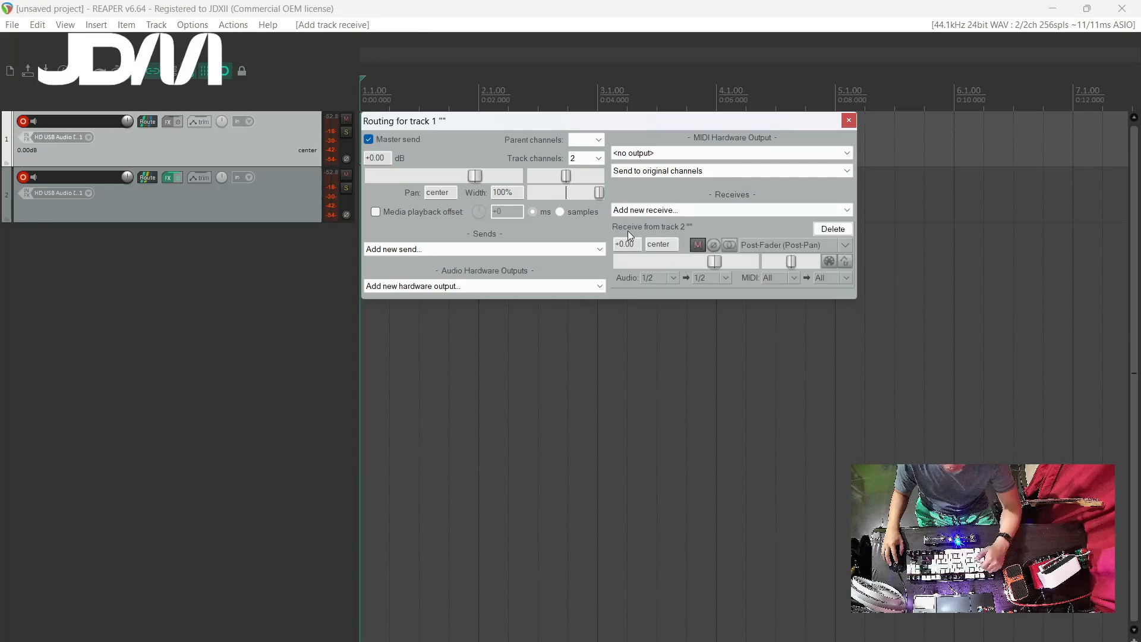
{"action": "left_click", "coordinate": [848, 122]}
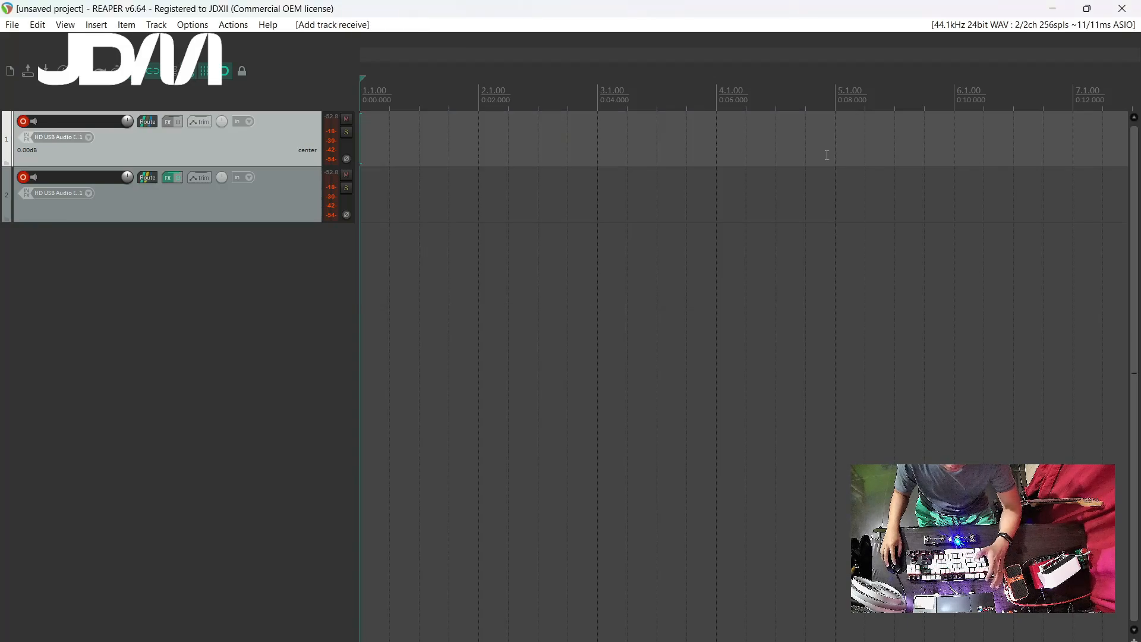
Set track 2's record input to MIDI from loopMIDI Port on all channels.
{"action": "left_click", "coordinate": [189, 212]}
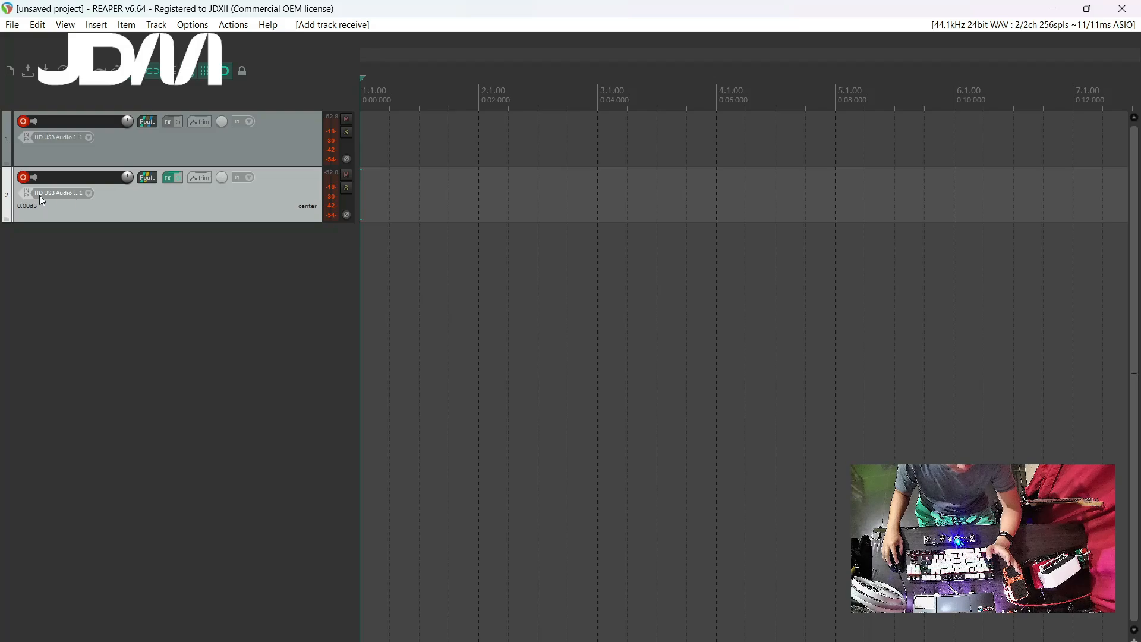
{"action": "left_click", "coordinate": [88, 195]}
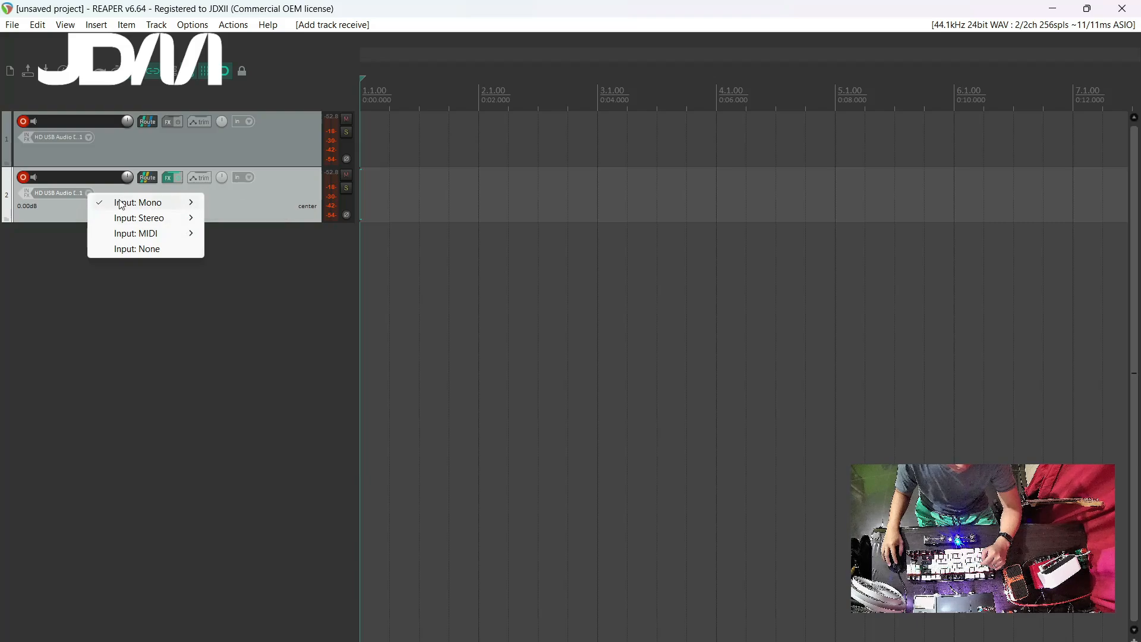
{"action": "mouse_move", "coordinate": [167, 239]}
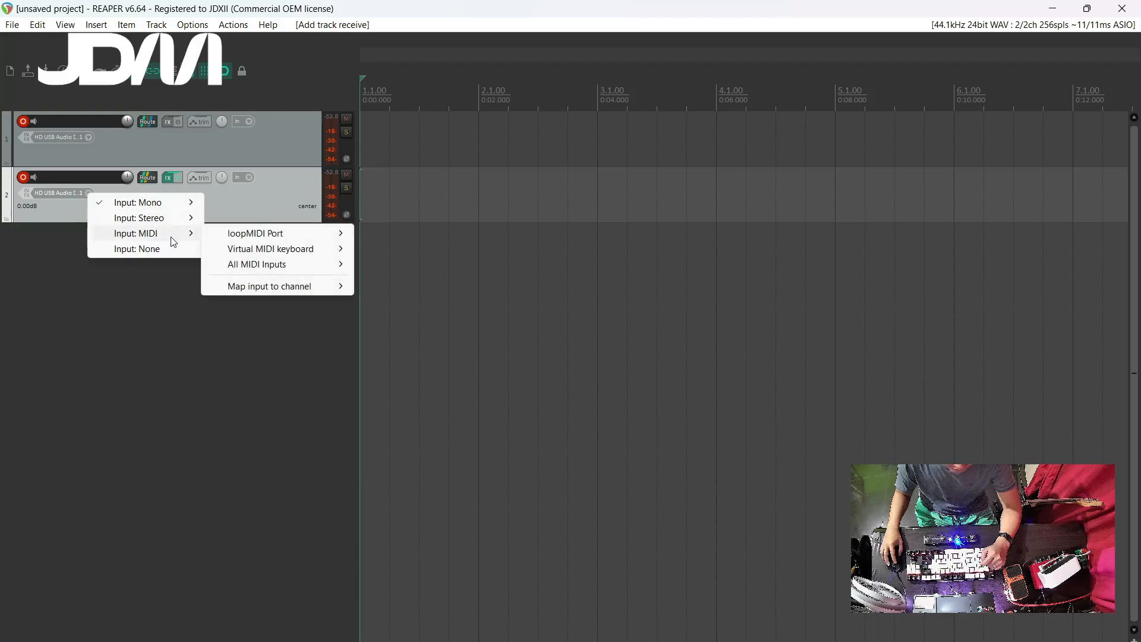
{"action": "mouse_move", "coordinate": [259, 241]}
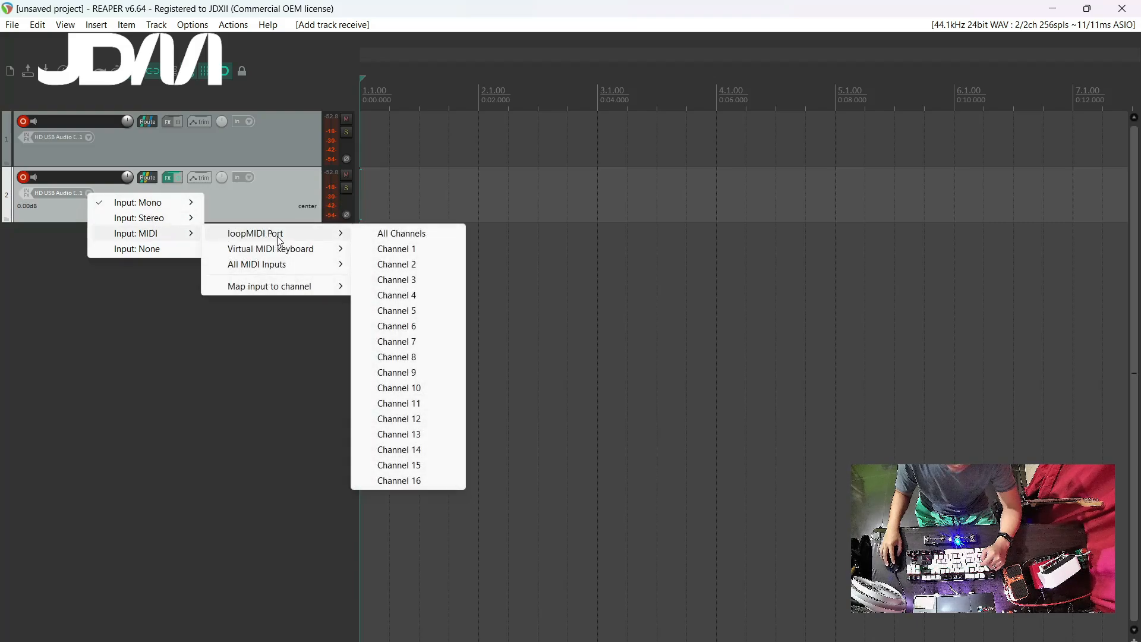
{"action": "left_click", "coordinate": [412, 235]}
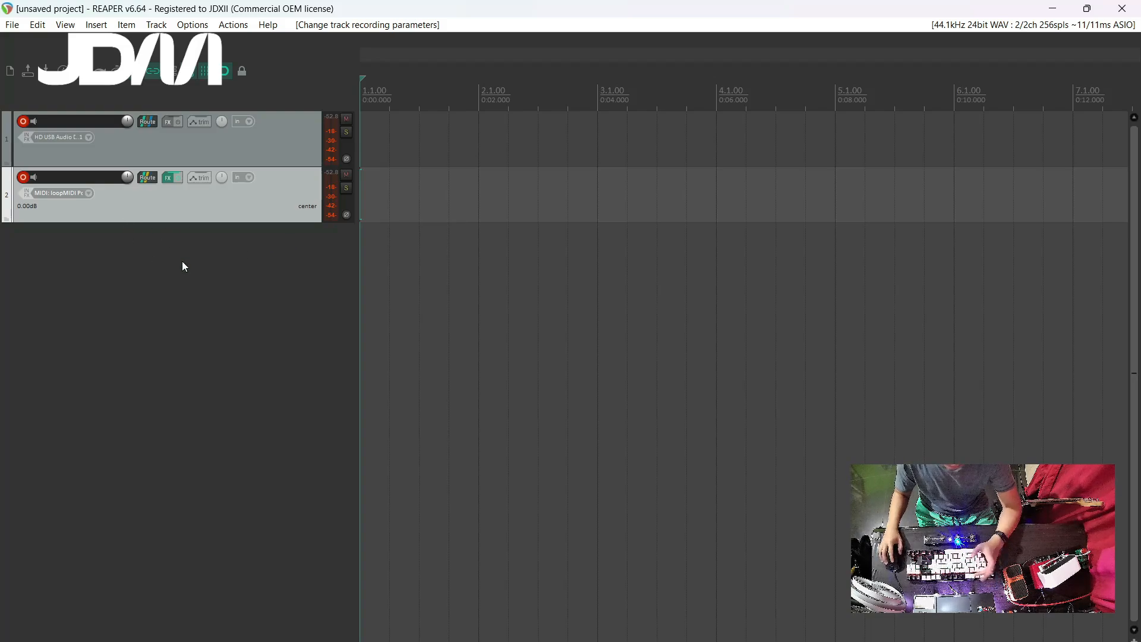
Check the FootCtrl and loopMIDI Port selection in MIDIberry and compare it with track 2's MIDI input setting in REAPER.
{"action": "key", "text": "alt+Tab"}
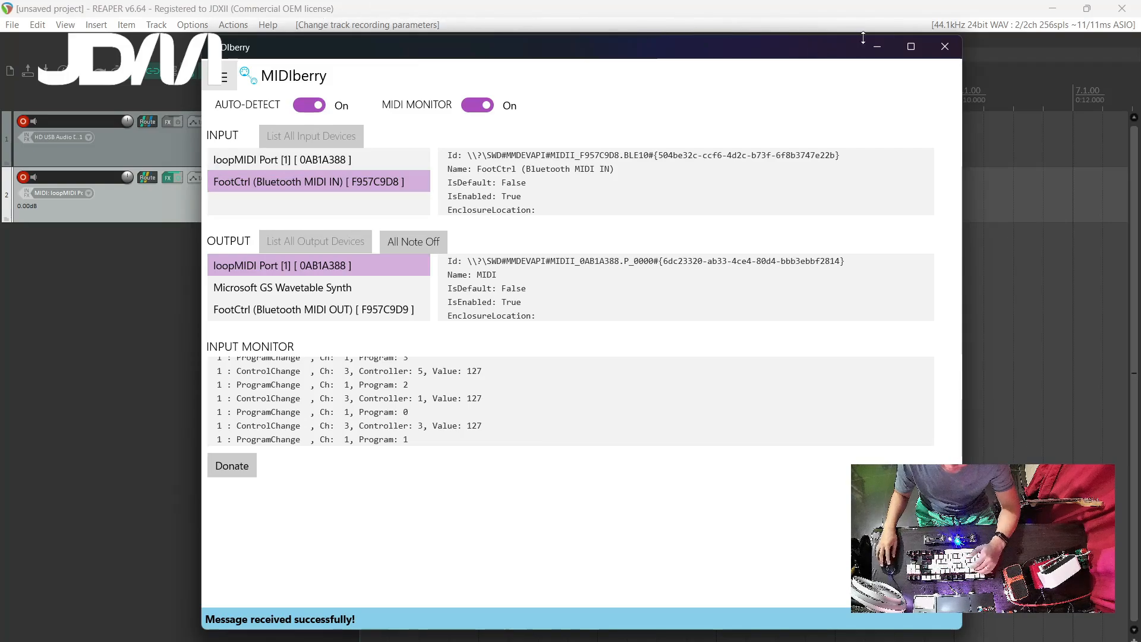
{"action": "left_click", "coordinate": [882, 53]}
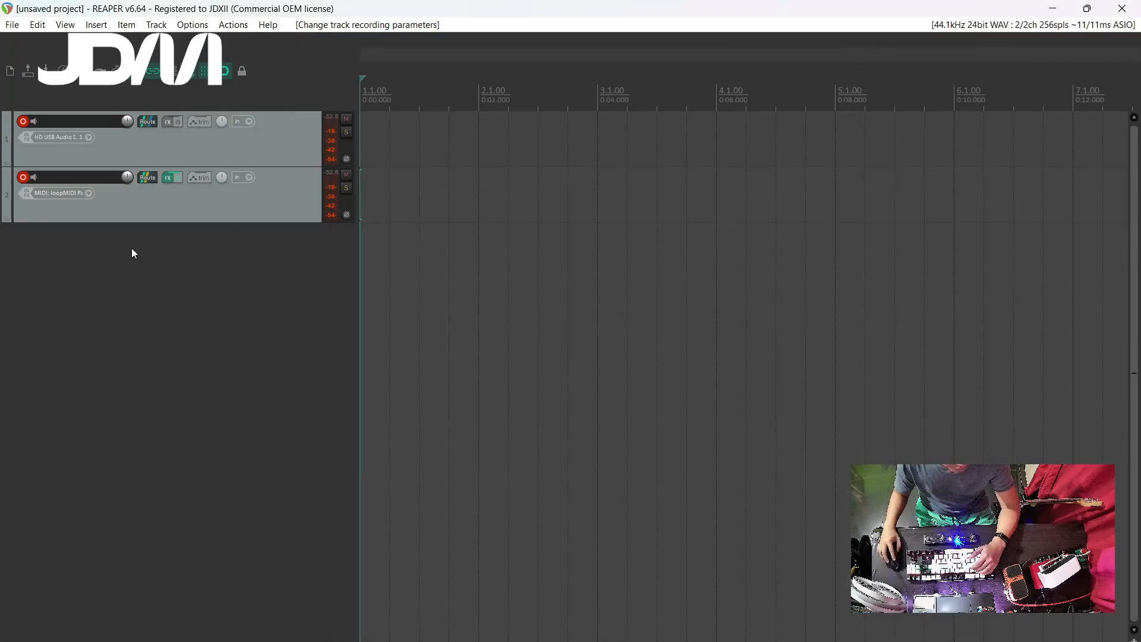
{"action": "left_click", "coordinate": [127, 209]}
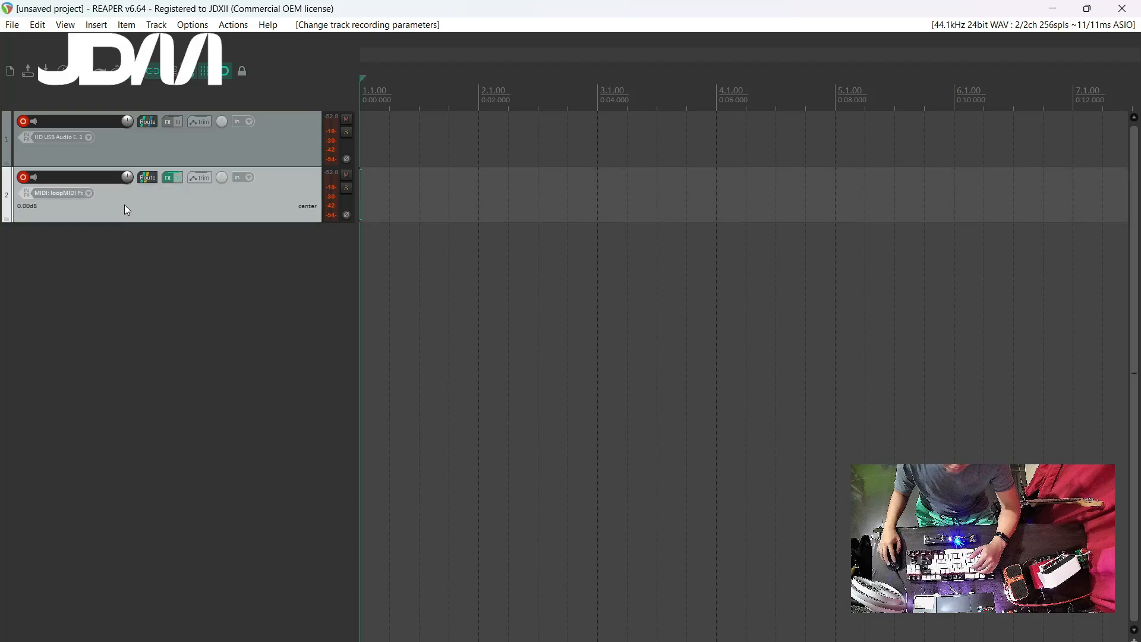
{"action": "left_click", "coordinate": [88, 194]}
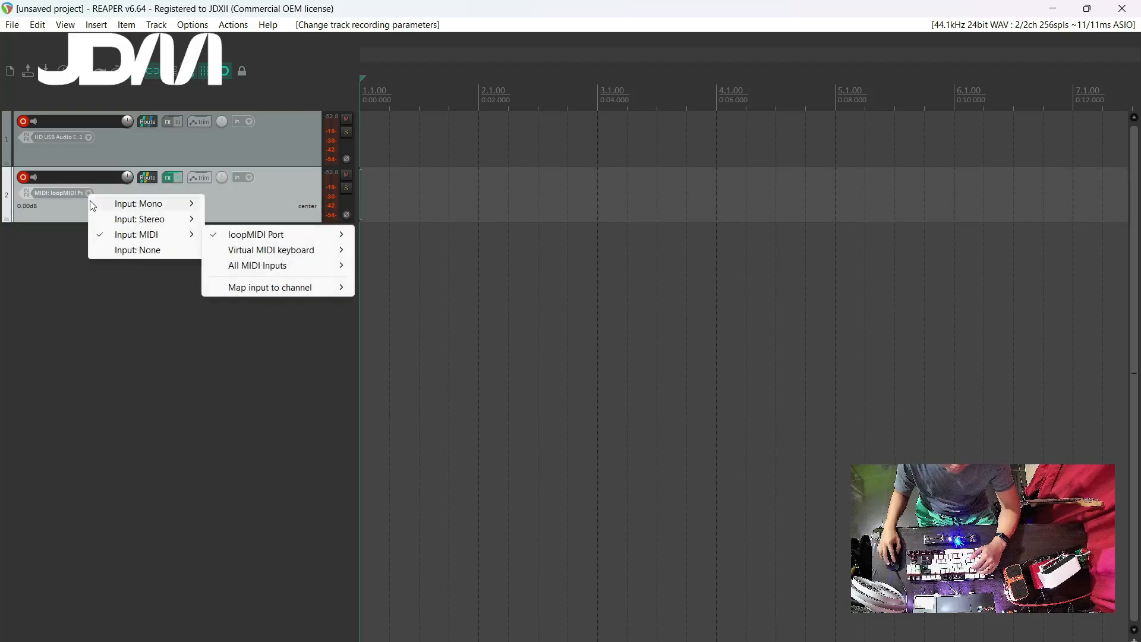
{"action": "left_click", "coordinate": [82, 194]}
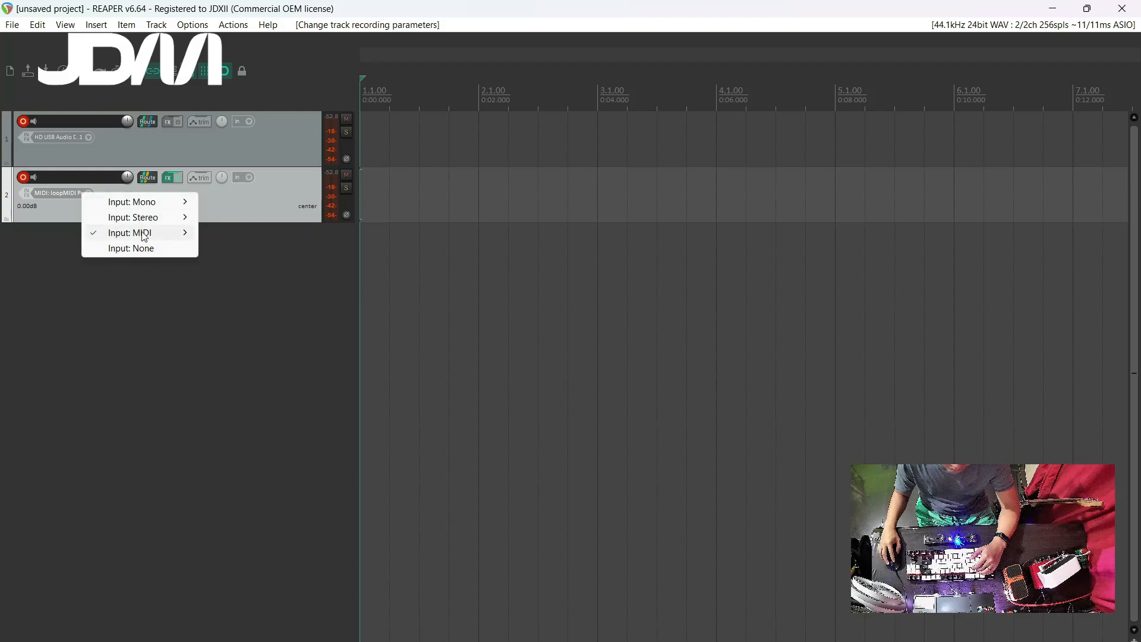
{"action": "mouse_move", "coordinate": [163, 234]}
{"action": "mouse_move", "coordinate": [250, 238]}
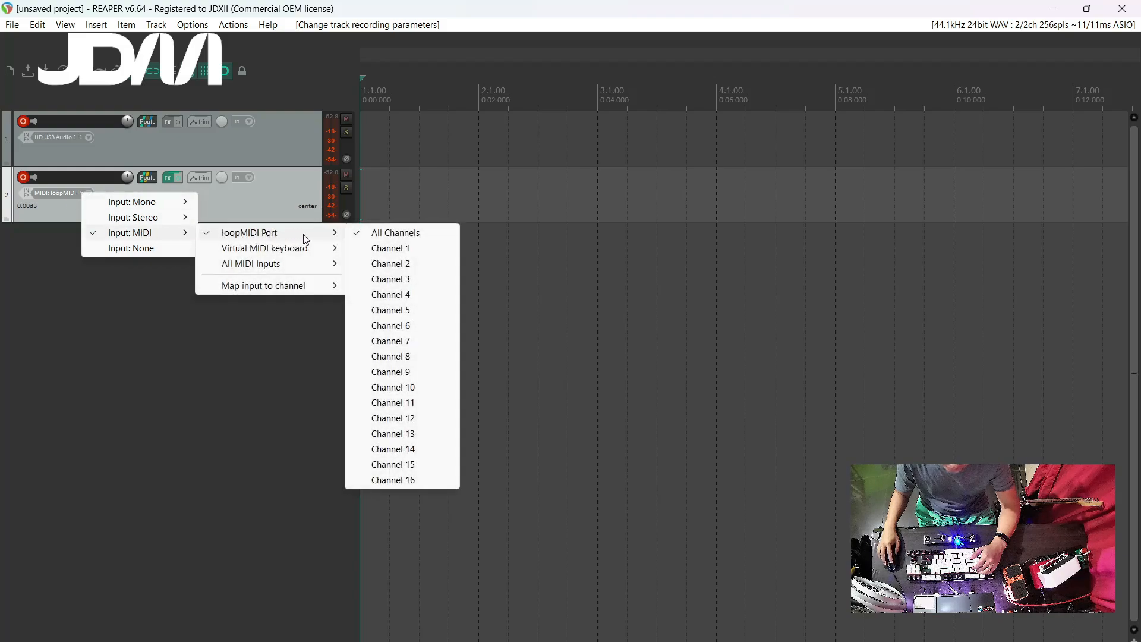
{"action": "left_click", "coordinate": [237, 372]}
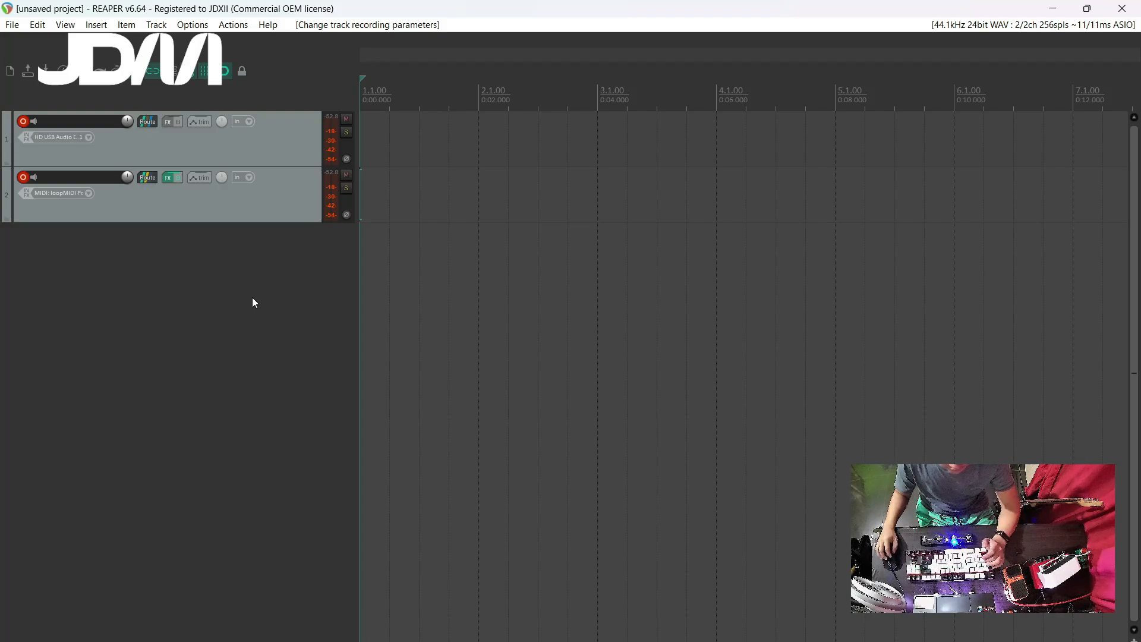
Open the effects browser for track 1 and look through the available VST and VST3 plug-ins.
{"action": "left_click", "coordinate": [152, 143]}
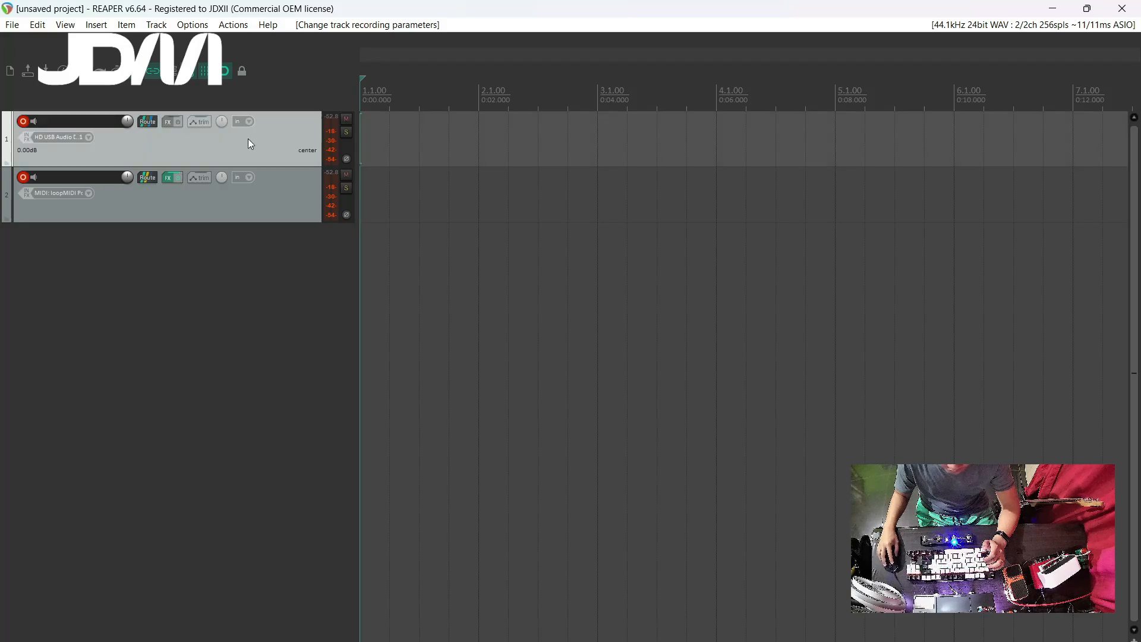
{"action": "left_click", "coordinate": [167, 122]}
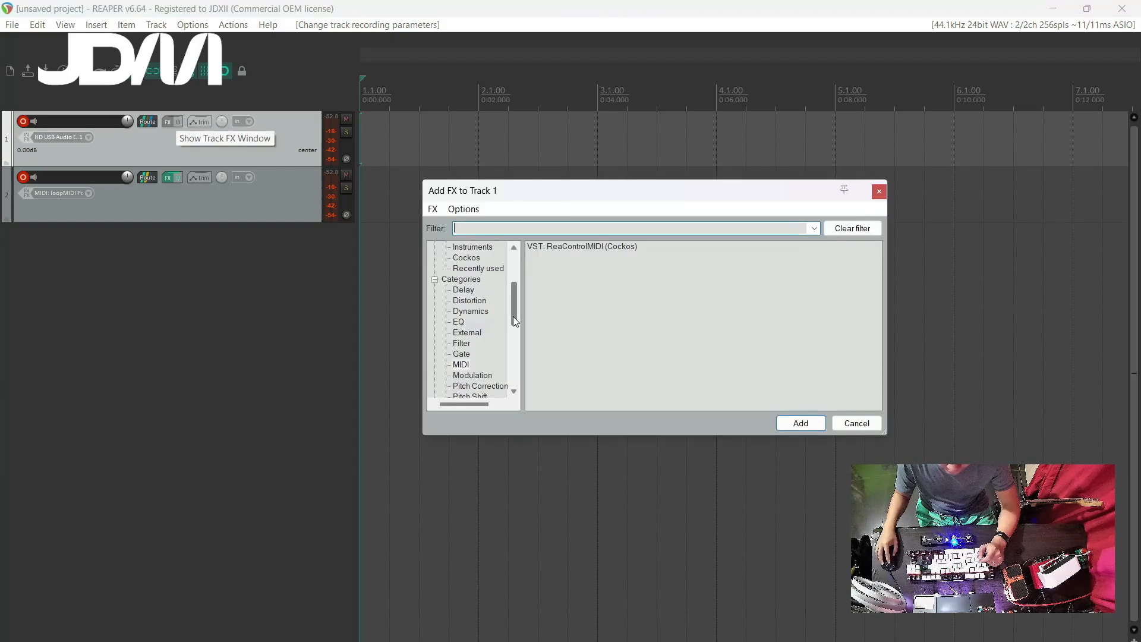
{"action": "left_click_drag", "start_coordinate": [515, 321], "coordinate": [516, 274]}
{"action": "left_click", "coordinate": [462, 279]}
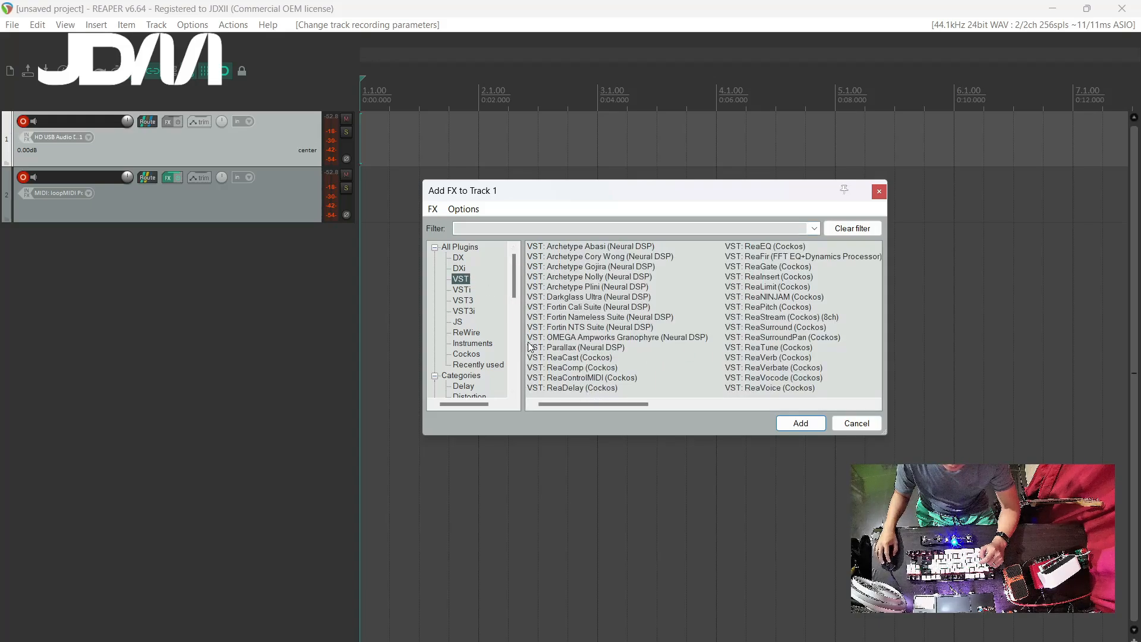
{"action": "left_click", "coordinate": [572, 247]}
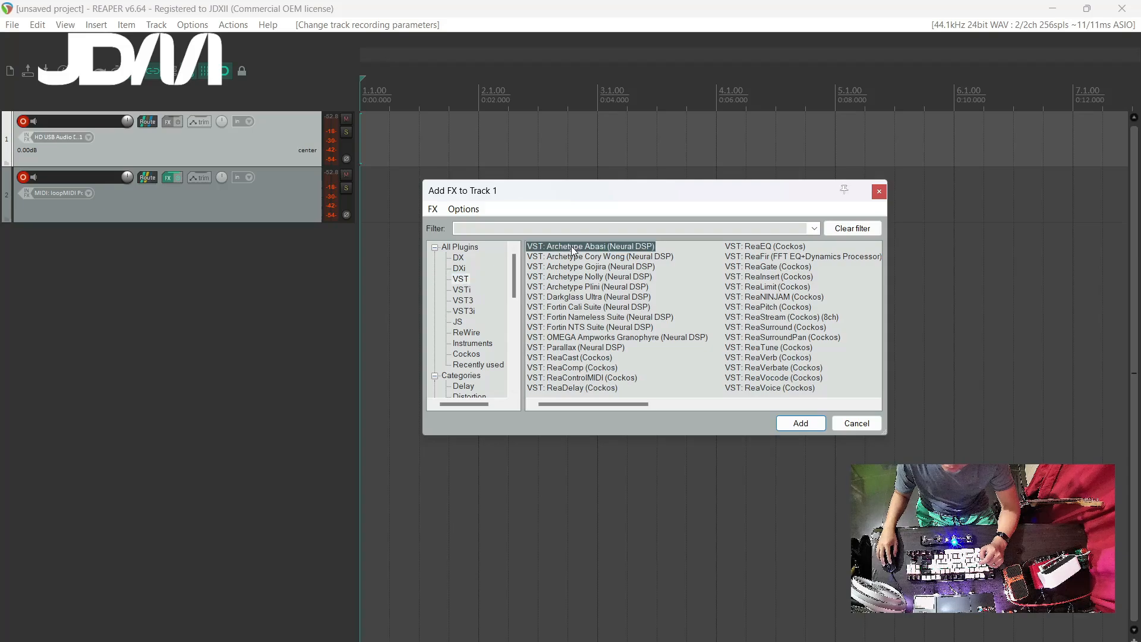
{"action": "left_click", "coordinate": [590, 256]}
{"action": "left_click", "coordinate": [597, 267]}
{"action": "left_click", "coordinate": [604, 287]}
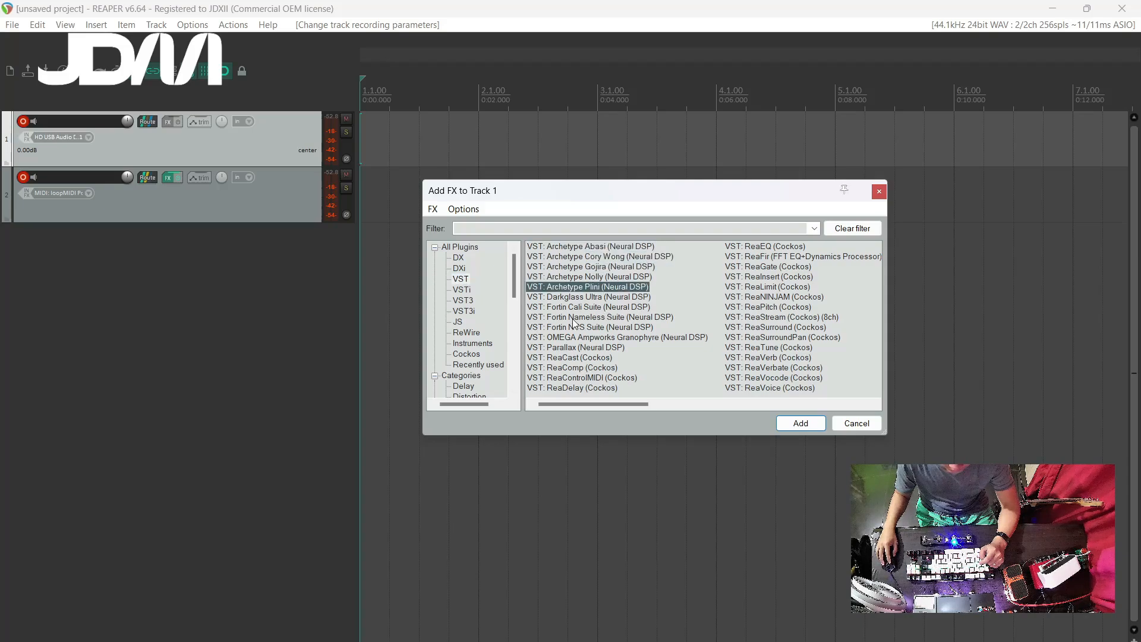
{"action": "left_click", "coordinate": [467, 300]}
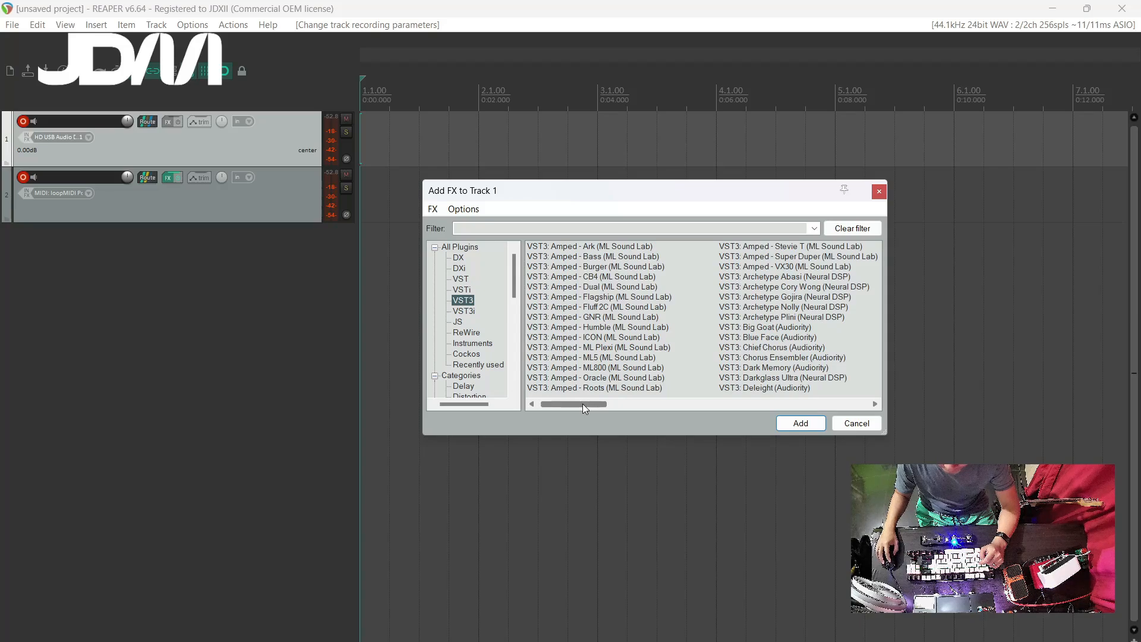
{"action": "mouse_move", "coordinate": [582, 405]}
{"action": "left_mouse_down"}
{"action": "mouse_move", "coordinate": [697, 402]}
{"action": "mouse_move", "coordinate": [570, 400]}
{"action": "left_mouse_up"}
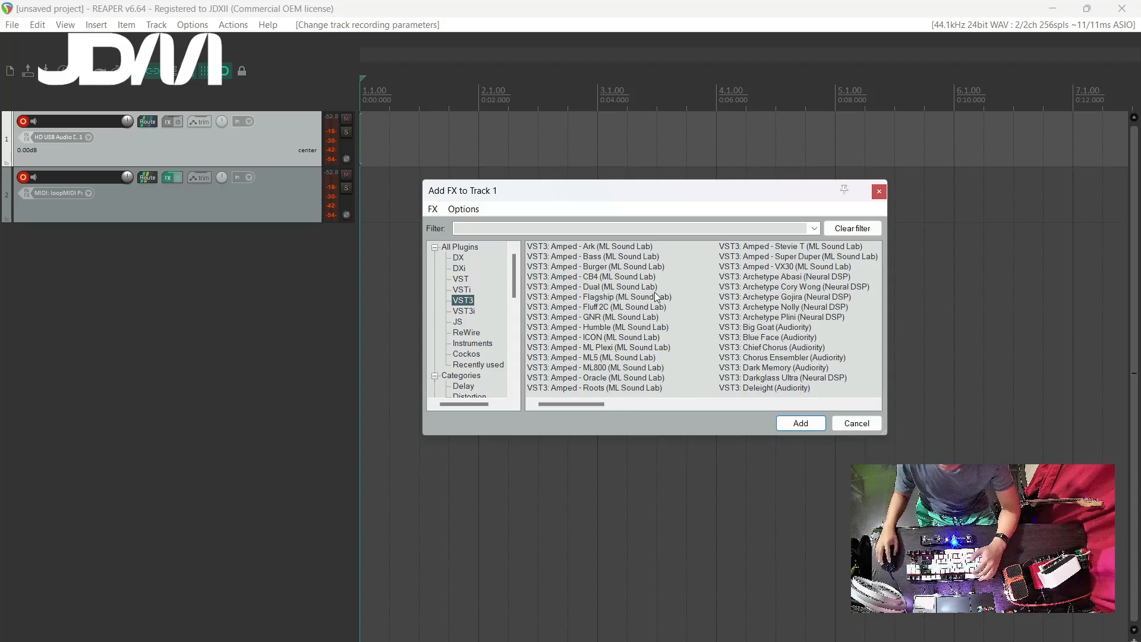
{"action": "left_click", "coordinate": [649, 307]}
{"action": "left_click", "coordinate": [751, 289]}
{"action": "left_click", "coordinate": [791, 327]}
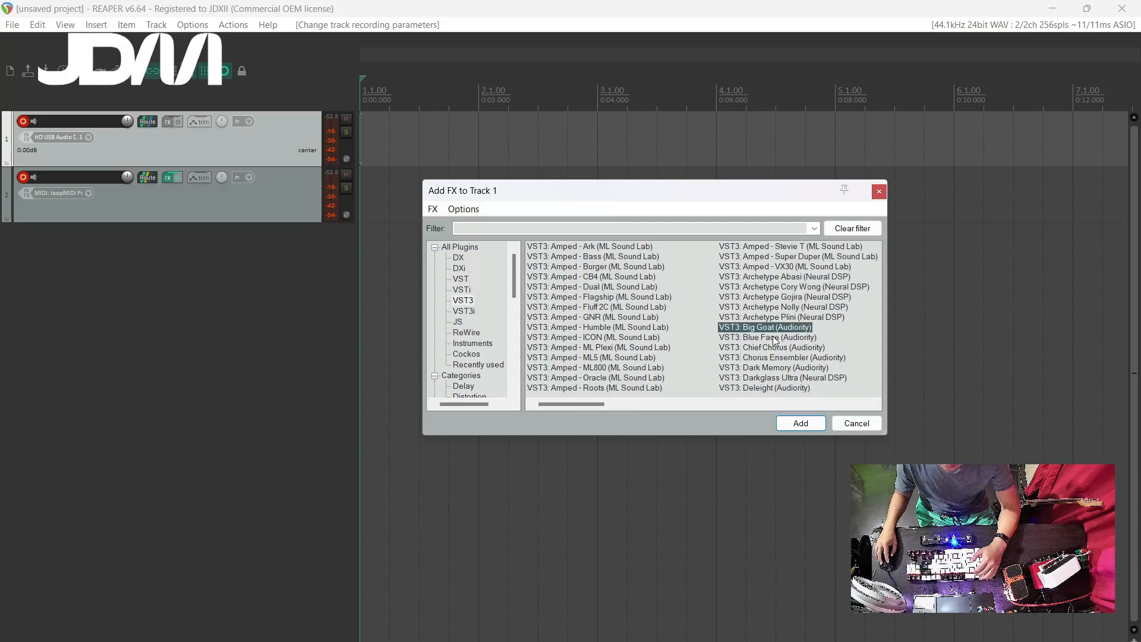
{"action": "left_click_drag", "start_coordinate": [582, 401], "coordinate": [560, 395]}
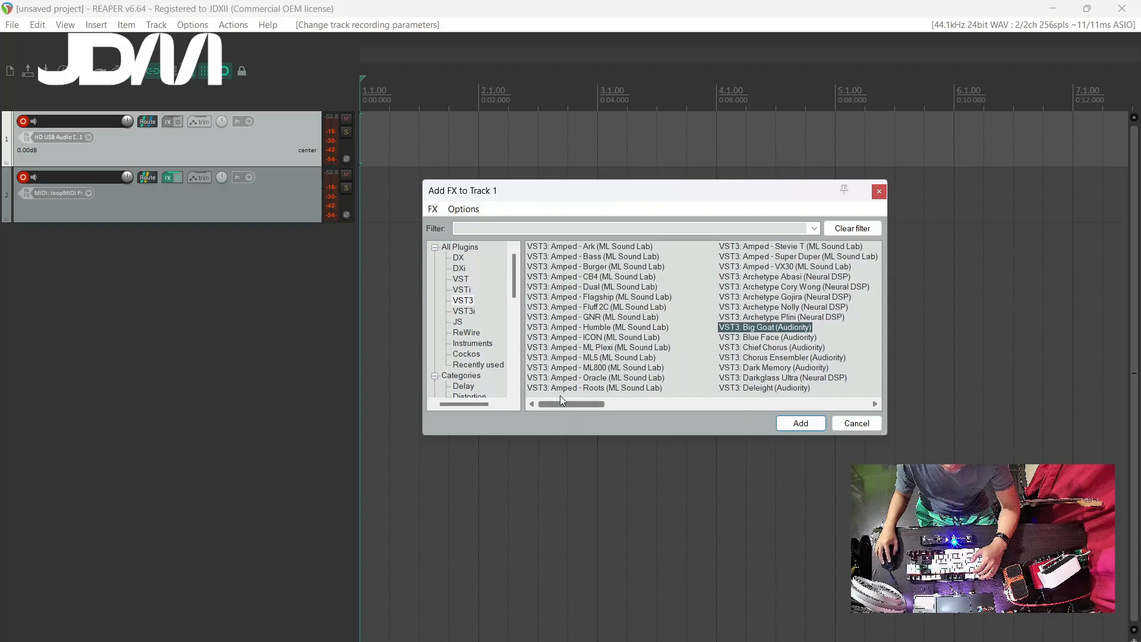
Add the VST version of Archetype Cory Wong (Neural DSP) to track 1.
{"action": "left_click", "coordinate": [461, 279]}
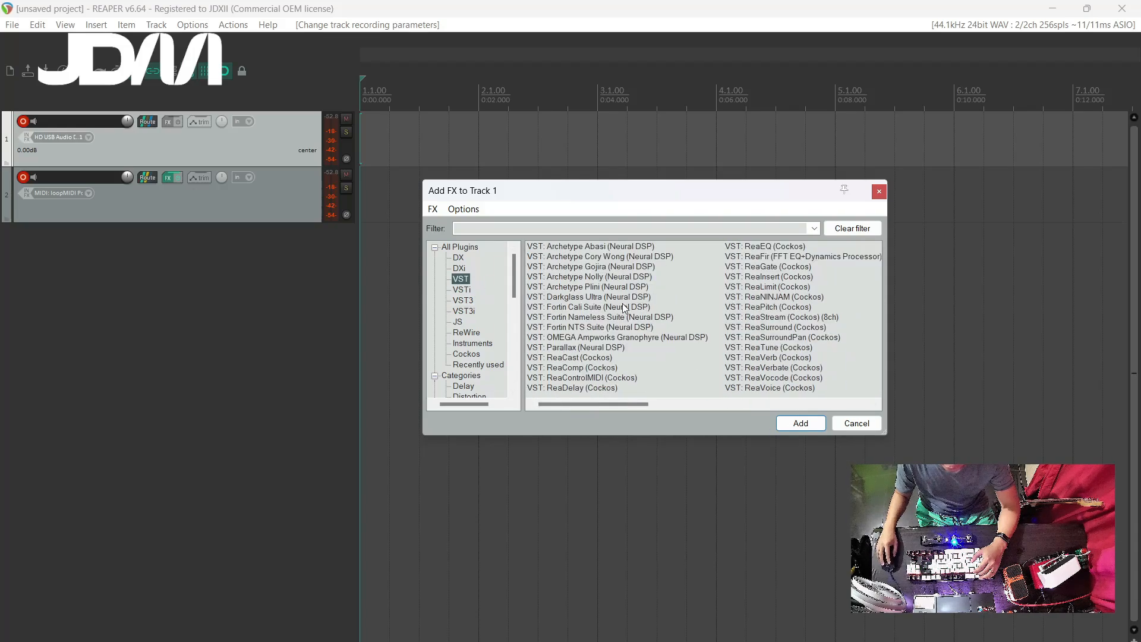
{"action": "left_click", "coordinate": [467, 300]}
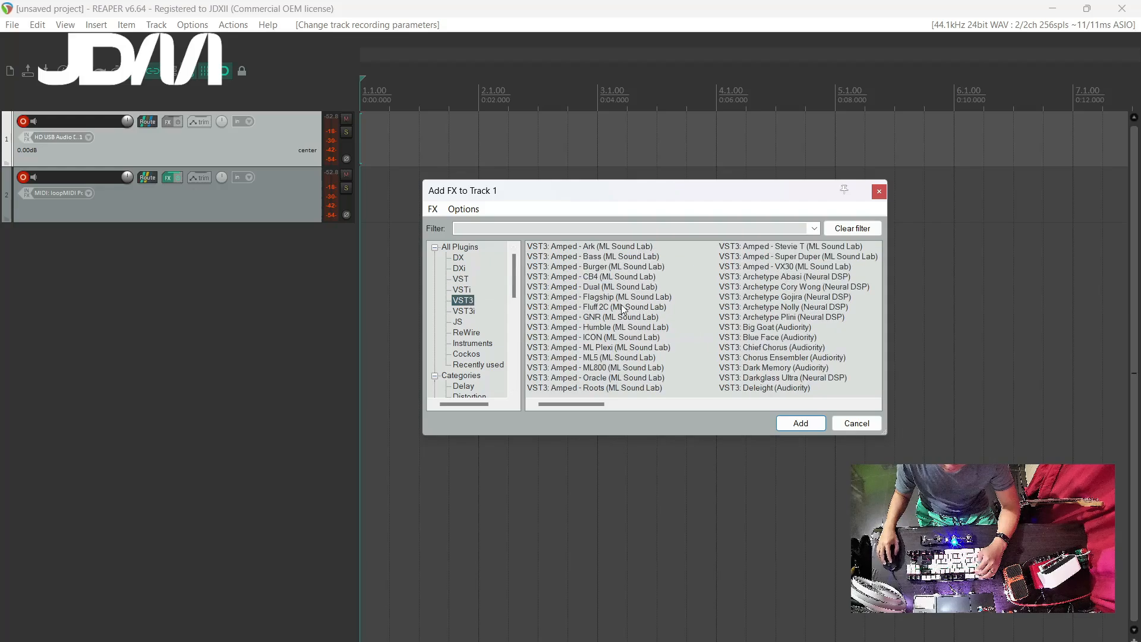
{"action": "left_click", "coordinate": [464, 279]}
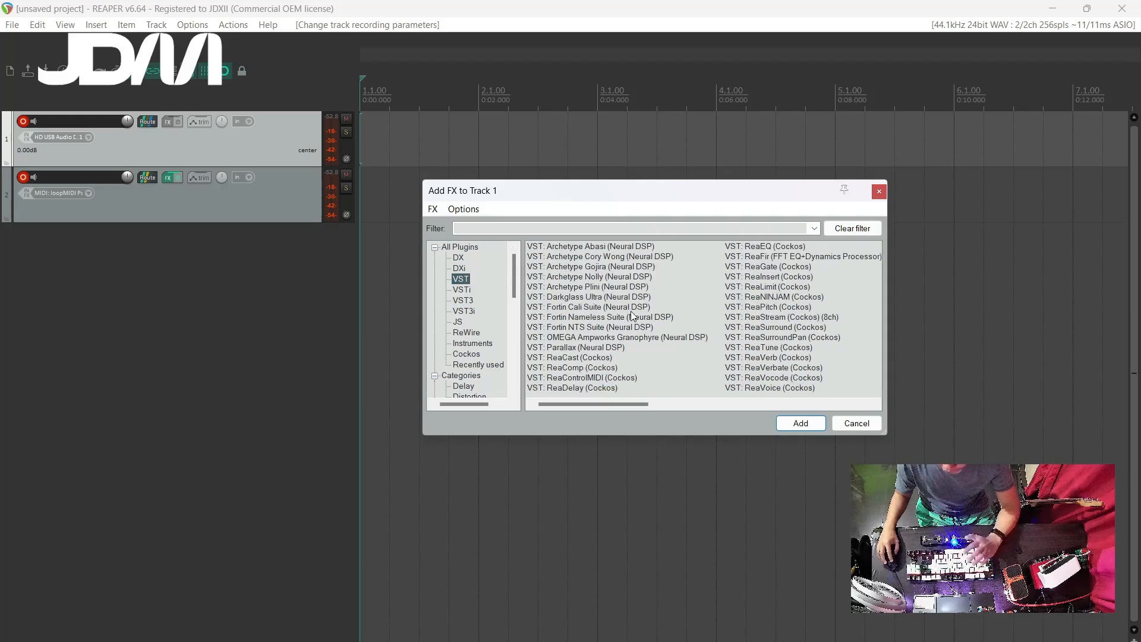
{"action": "left_click", "coordinate": [597, 260]}
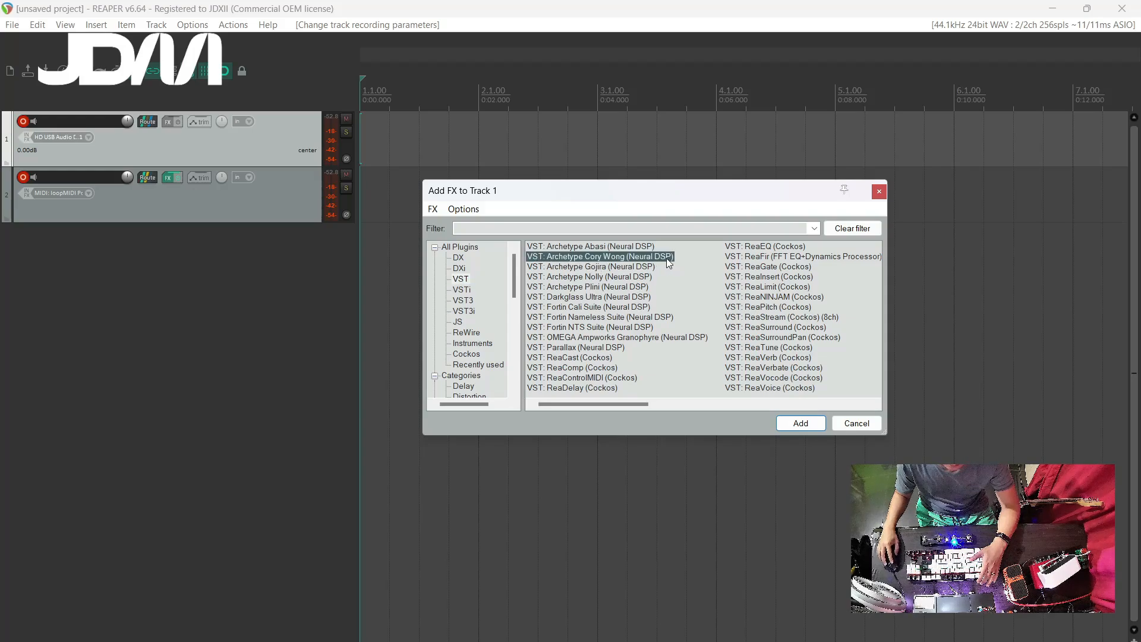
{"action": "left_click", "coordinate": [801, 425]}
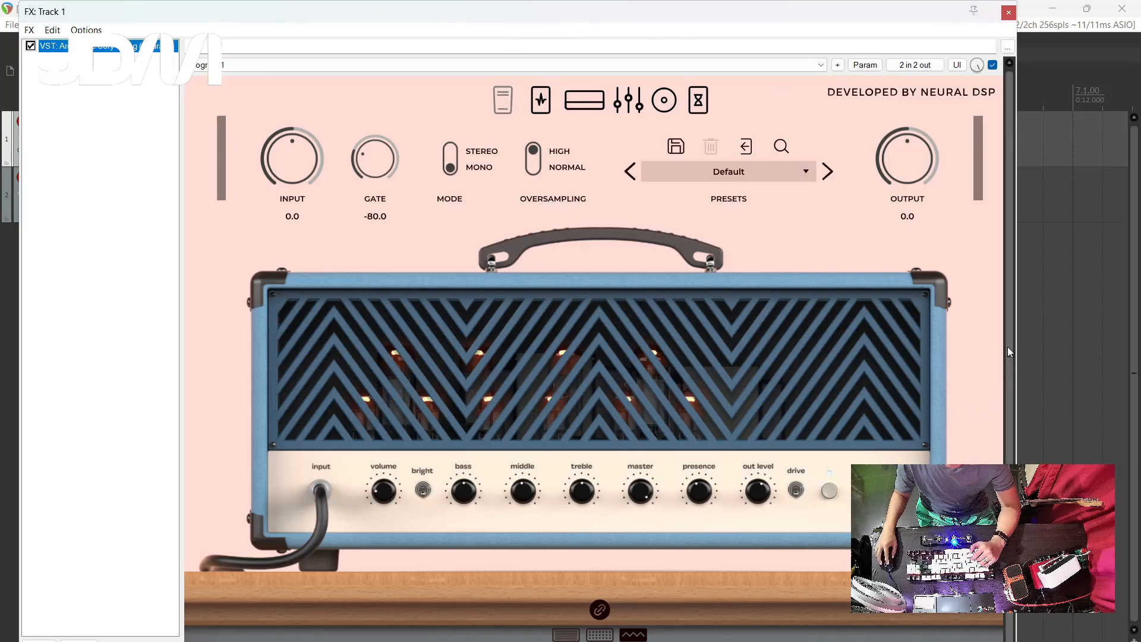
Switch the Archetype Cory Wong interface from Large to a smaller size and move its effects window away from the track list.
{"action": "scroll", "coordinate": [1008, 338], "scroll_direction": "down", "scroll_amount": 1}
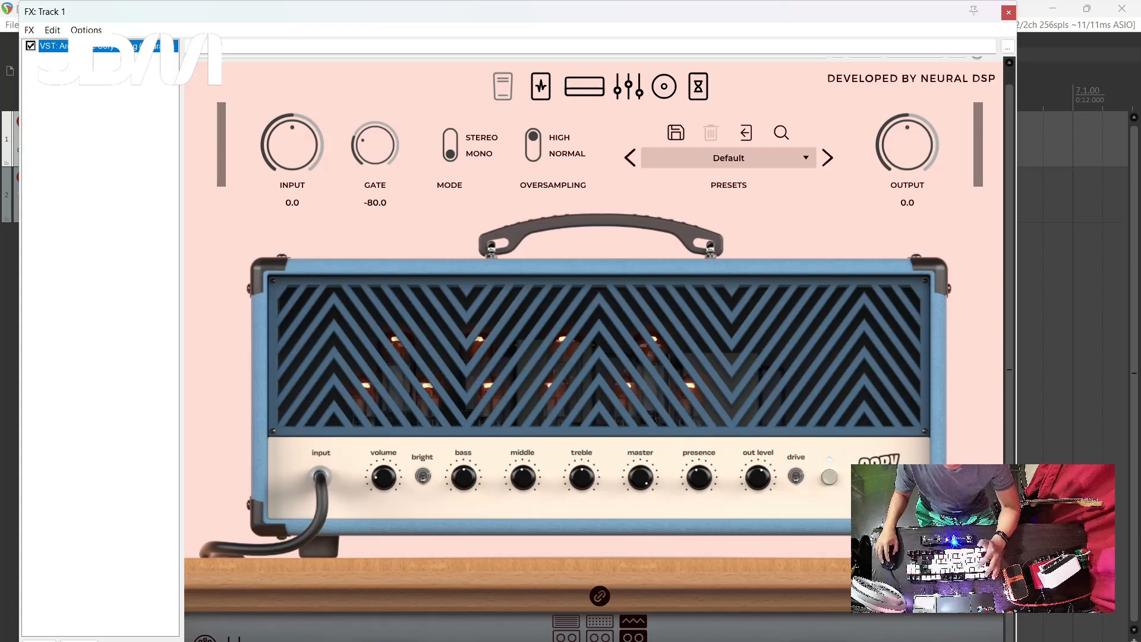
{"action": "left_click", "coordinate": [997, 639]}
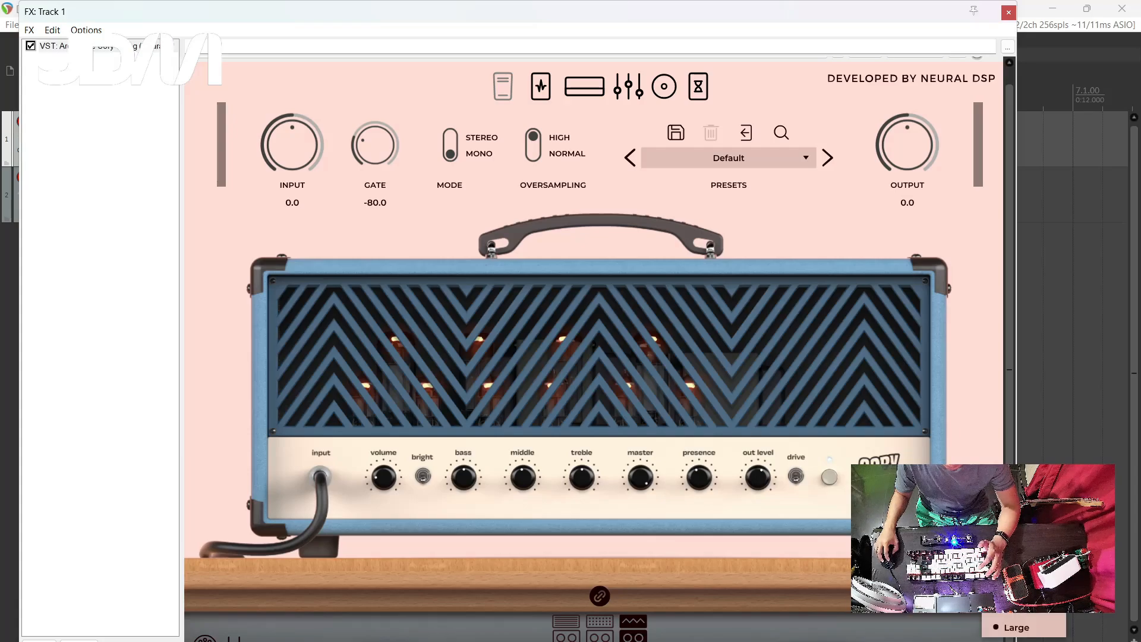
{"action": "left_click", "coordinate": [1023, 609]}
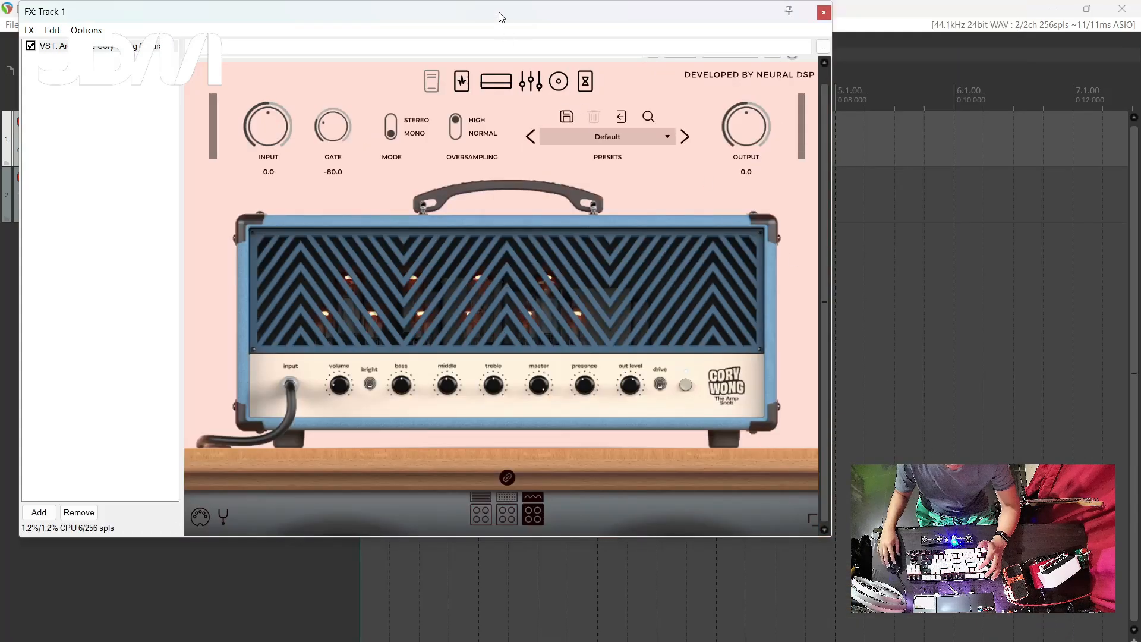
{"action": "left_click_drag", "start_coordinate": [502, 15], "coordinate": [735, 97]}
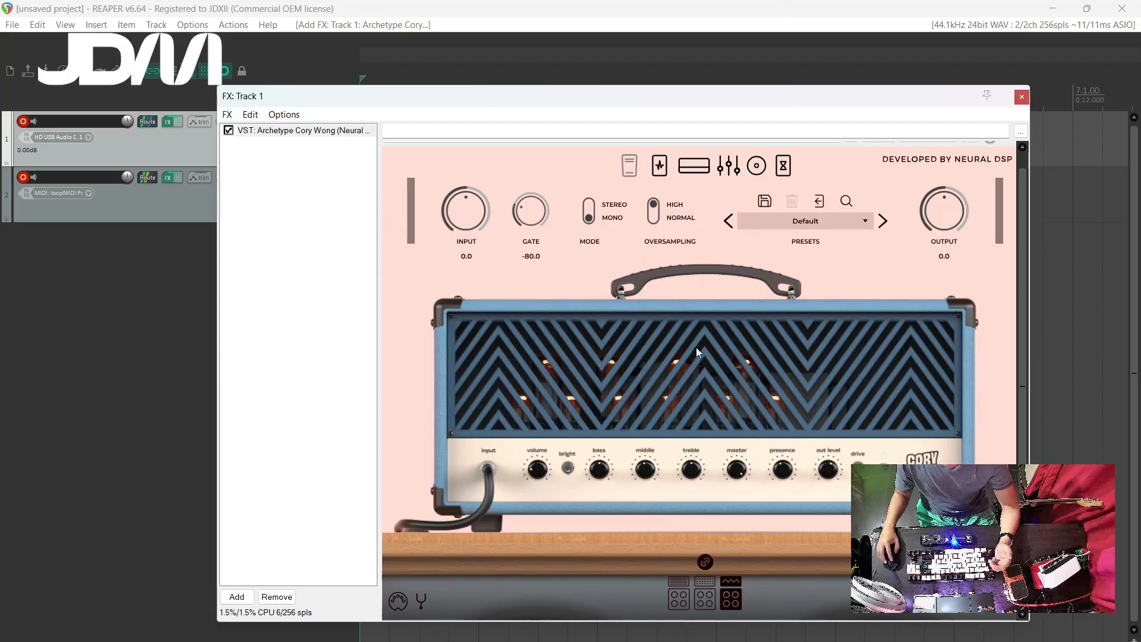
{"action": "mouse_move", "coordinate": [1023, 302]}
{"action": "left_mouse_down"}
{"action": "mouse_move", "coordinate": [1026, 248]}
{"action": "mouse_move", "coordinate": [1030, 306]}
{"action": "left_mouse_up"}
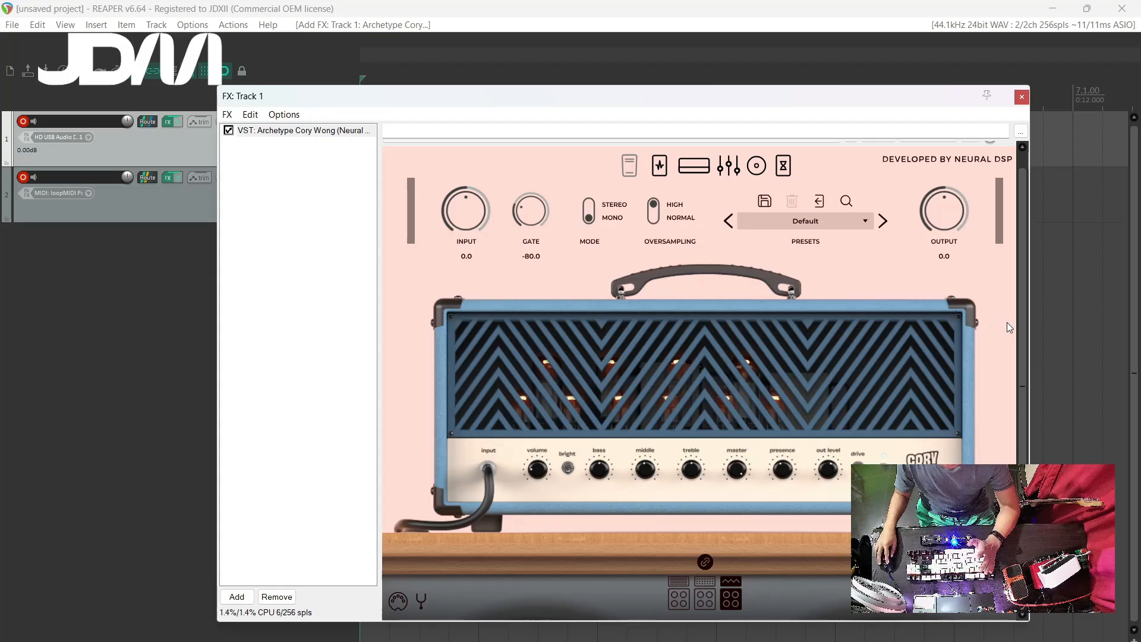
{"action": "left_click_drag", "start_coordinate": [1020, 323], "coordinate": [1016, 348]}
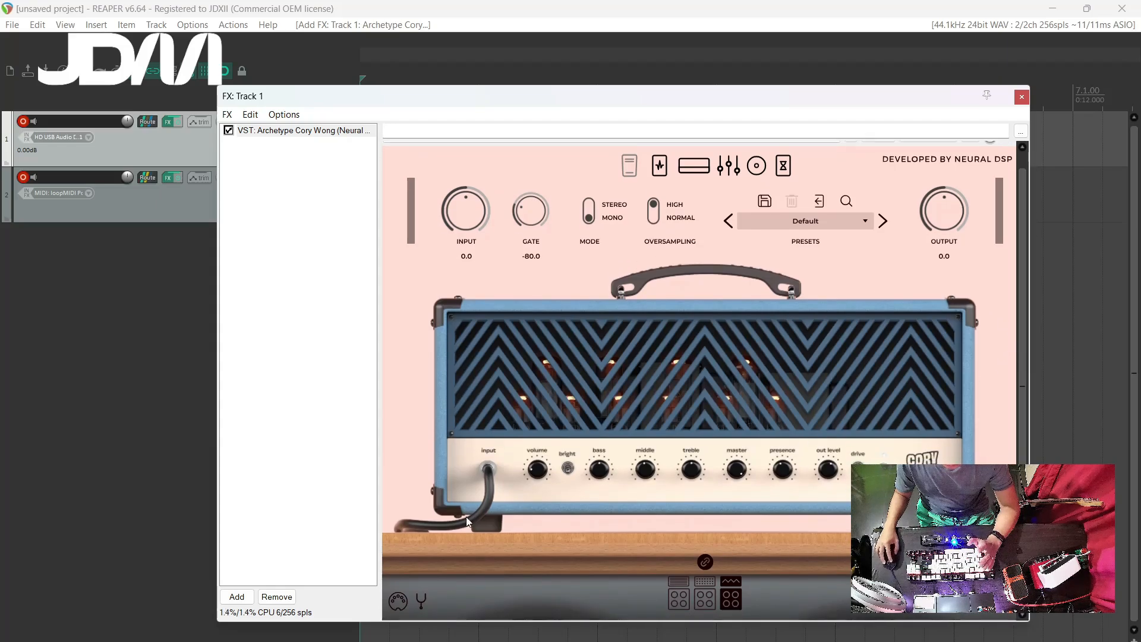
Open Archetype Cory Wong's MIDI Mappings and add a first mapping of type CC Dec/Inc.
{"action": "left_click", "coordinate": [398, 604]}
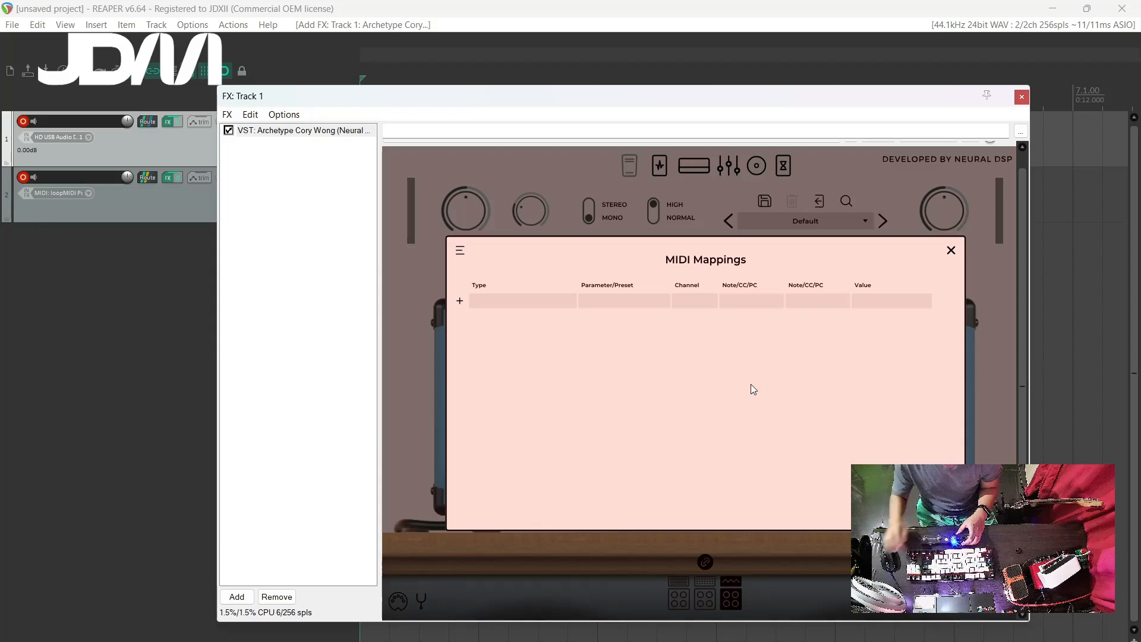
{"action": "left_click", "coordinate": [459, 301]}
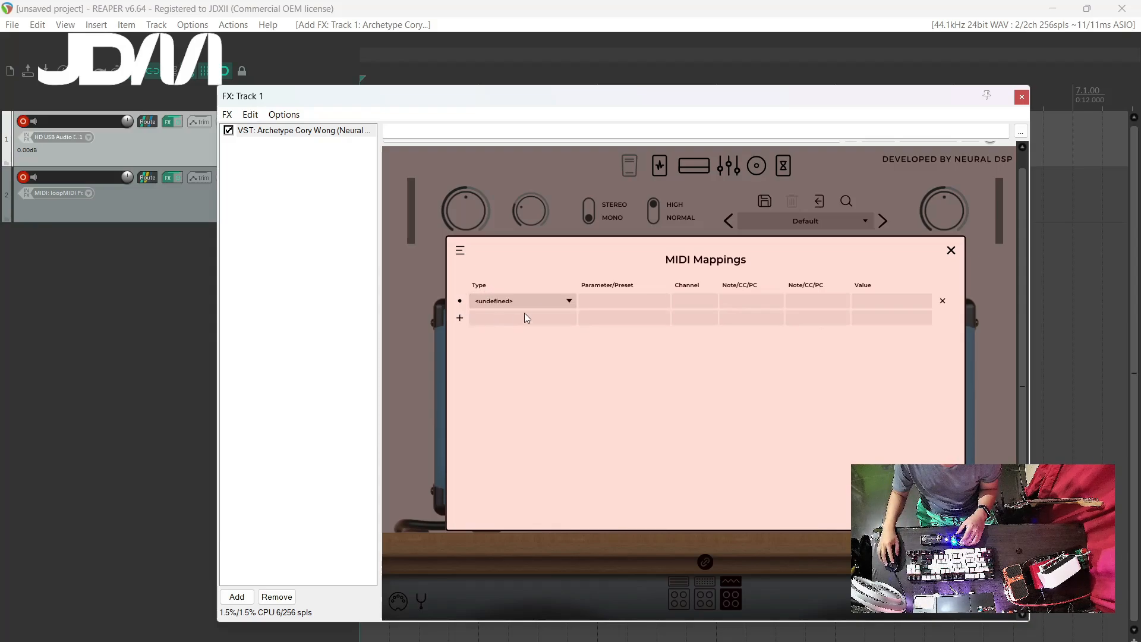
{"action": "left_click", "coordinate": [567, 302]}
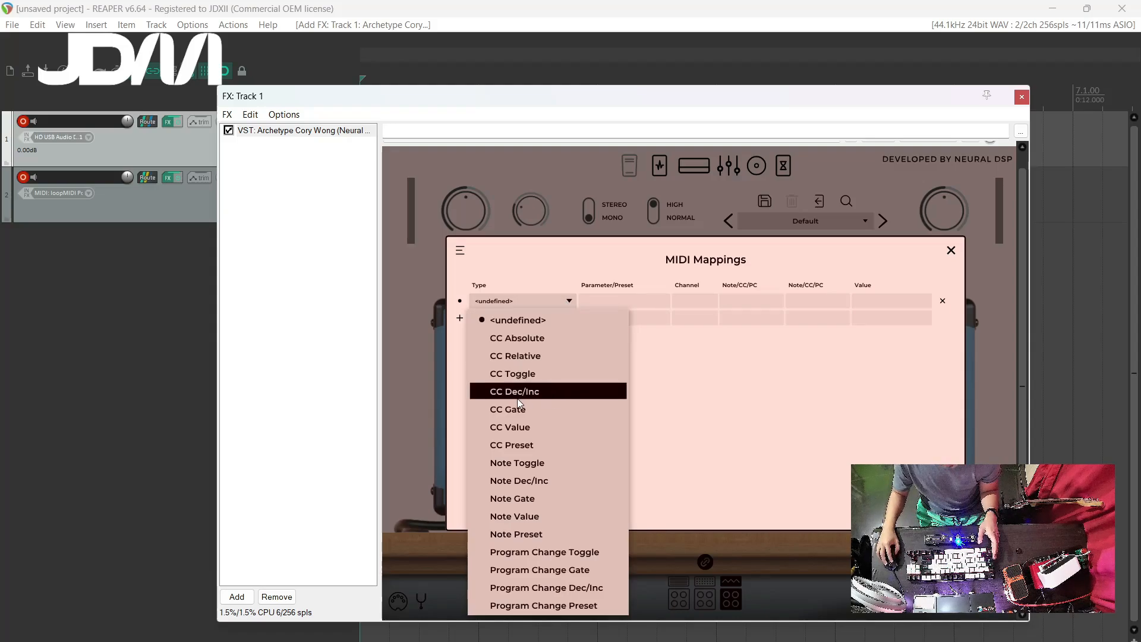
{"action": "left_click", "coordinate": [547, 398]}
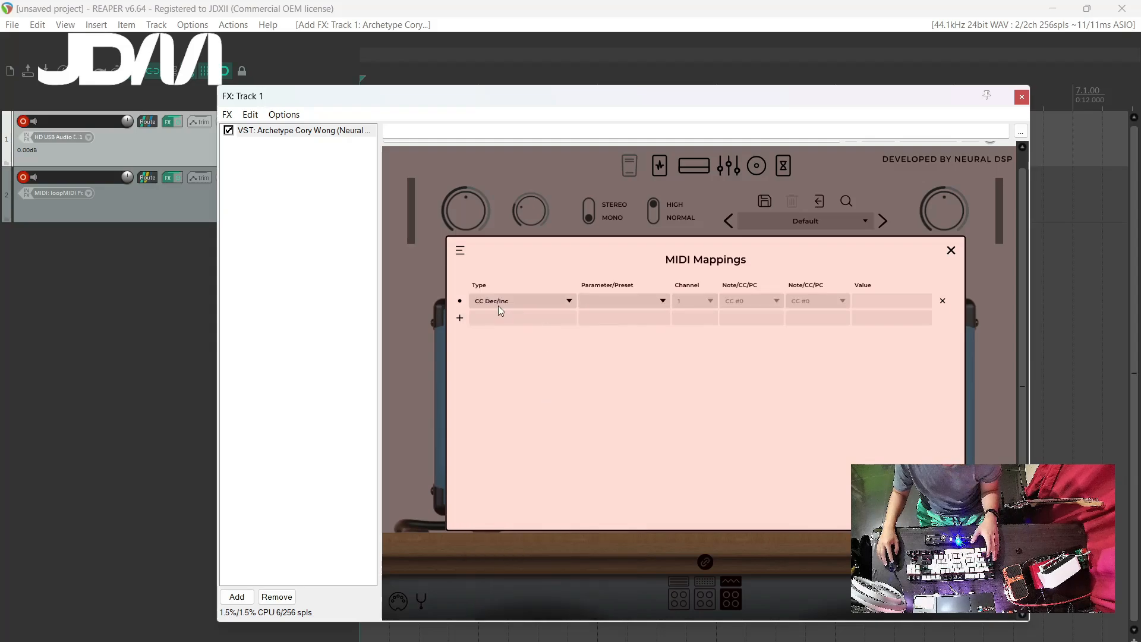
Assign the Amp Type parameter to the CC Dec/Inc mapping.
{"action": "left_click", "coordinate": [653, 304]}
{"action": "scroll", "coordinate": [671, 416], "scroll_direction": "down", "scroll_amount": 15}
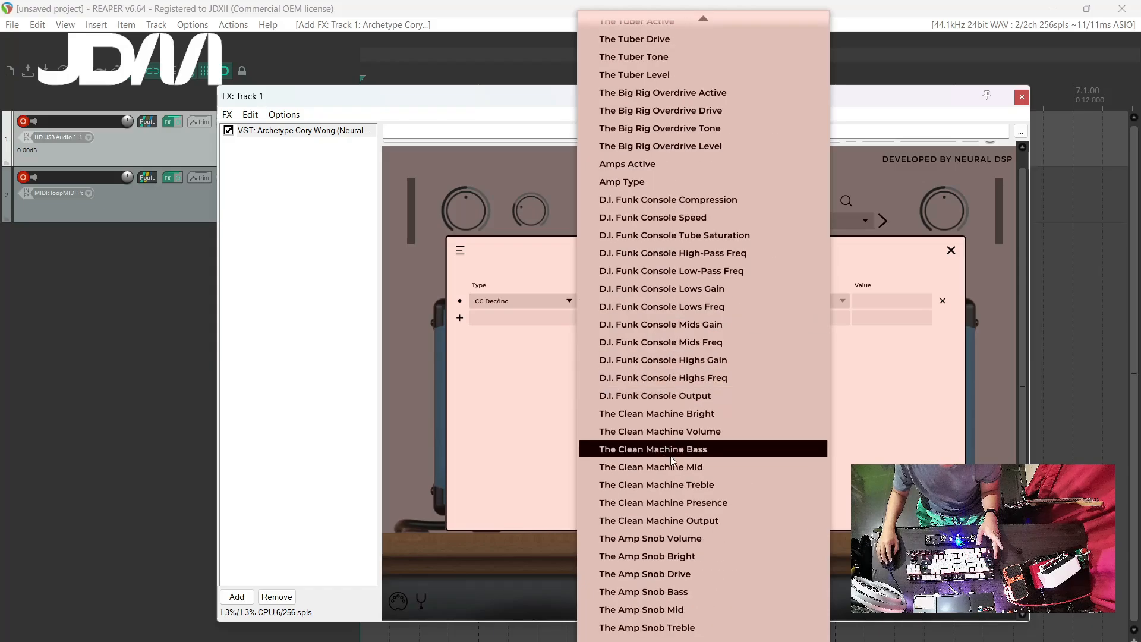
{"action": "scroll", "coordinate": [683, 449], "scroll_direction": "up", "scroll_amount": 12}
{"action": "scroll", "coordinate": [725, 225], "scroll_direction": "up", "scroll_amount": 5}
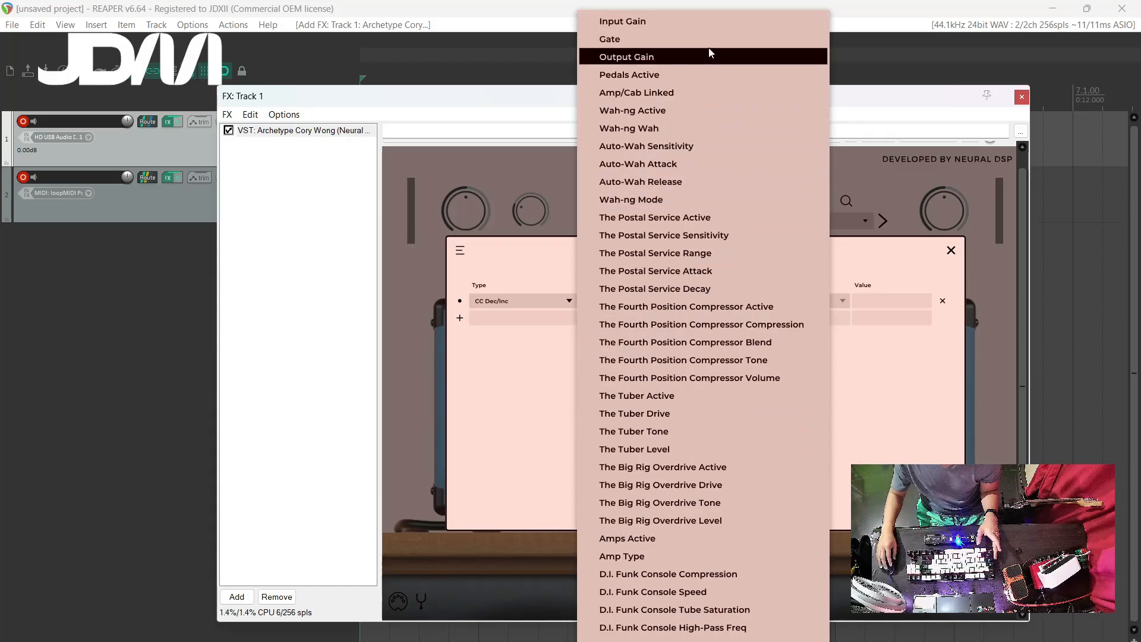
{"action": "scroll", "coordinate": [730, 348], "scroll_direction": "down", "scroll_amount": 7}
{"action": "scroll", "coordinate": [732, 405], "scroll_direction": "down", "scroll_amount": 15}
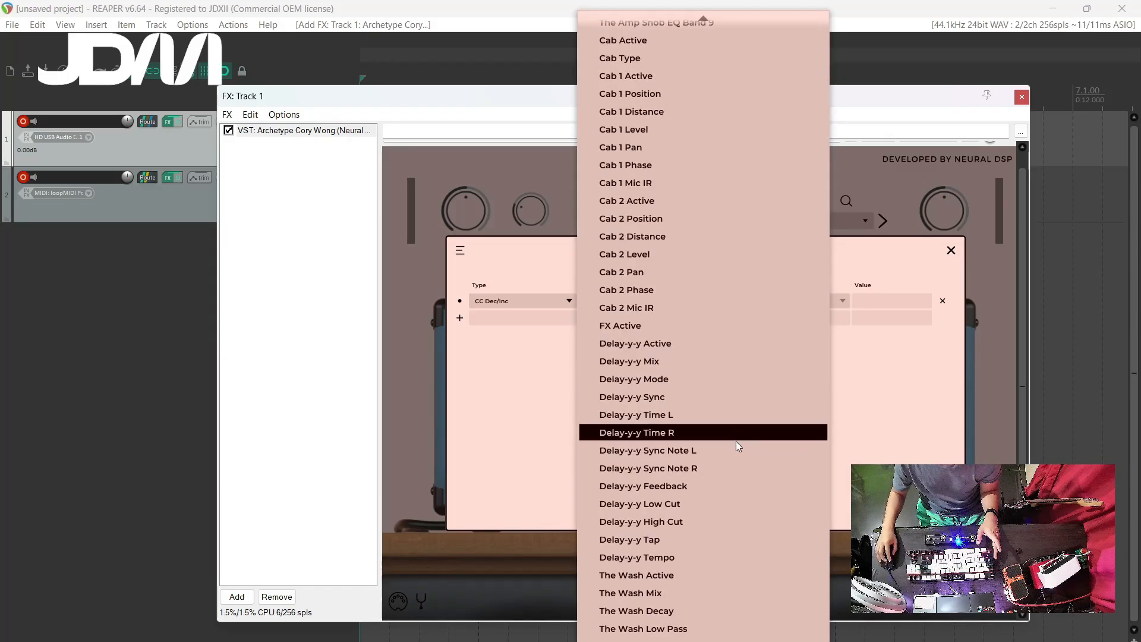
{"action": "scroll", "coordinate": [726, 523], "scroll_direction": "up", "scroll_amount": 20}
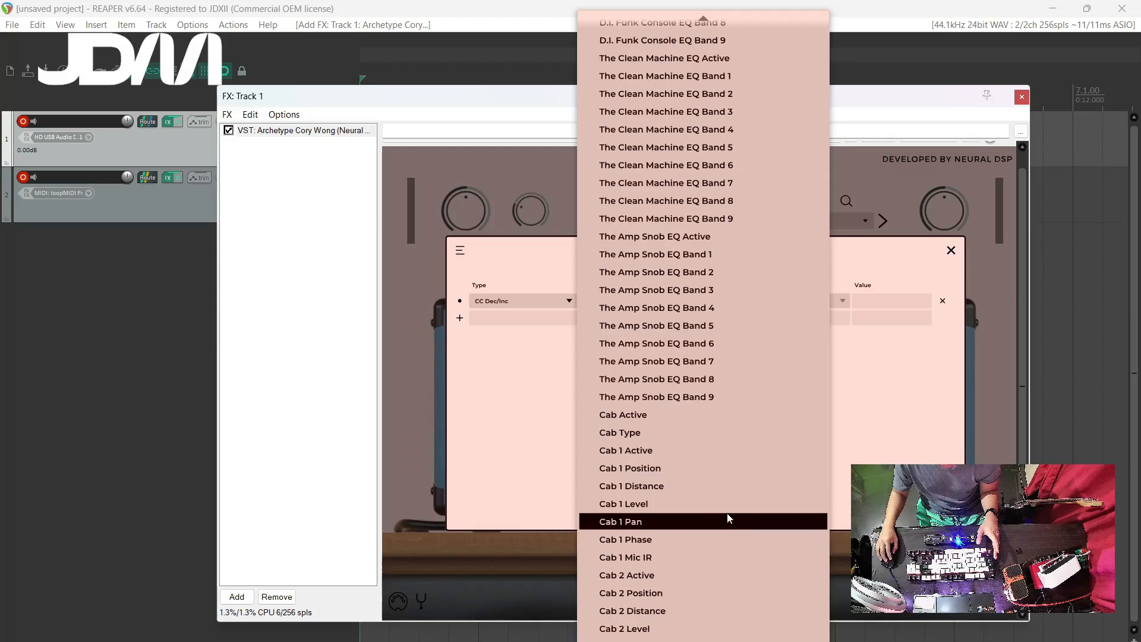
{"action": "scroll", "coordinate": [725, 238], "scroll_direction": "down", "scroll_amount": 5}
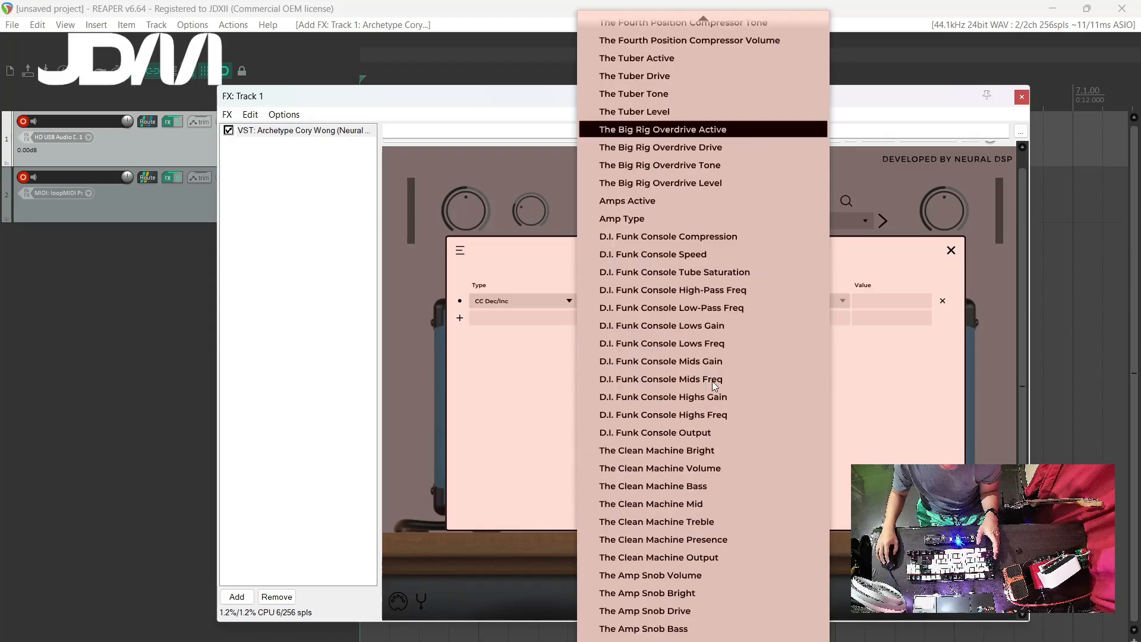
{"action": "left_click", "coordinate": [625, 220]}
Set the Amp Type mapping to channel 3 with CC #7 and CC #5, and close the MIDI mappings.
{"action": "left_click", "coordinate": [706, 299]}
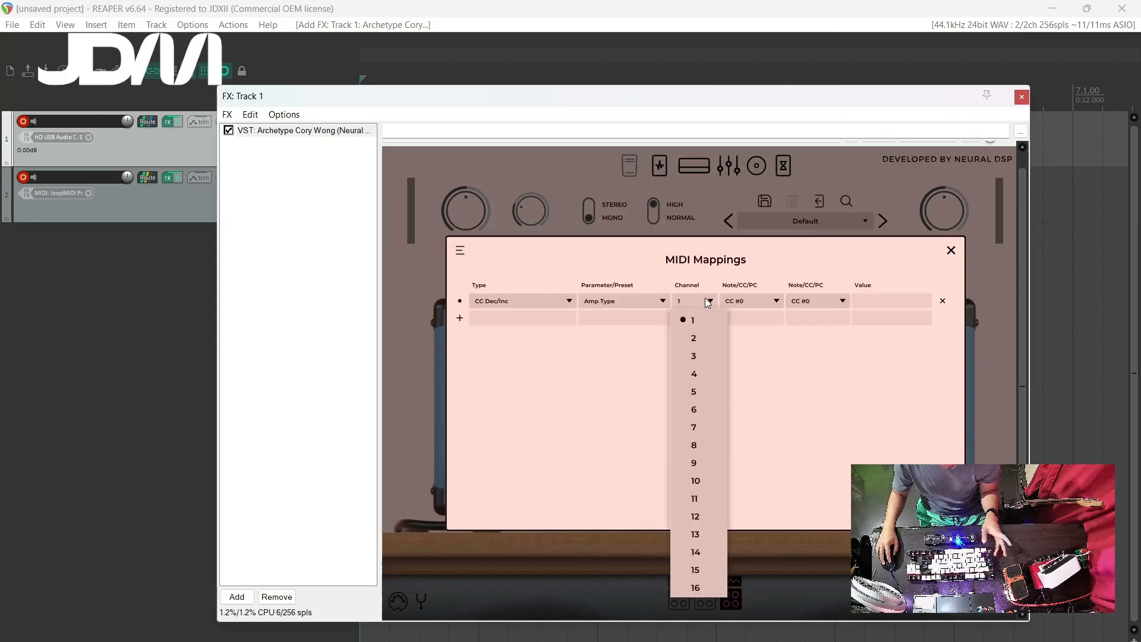
{"action": "left_click", "coordinate": [716, 360]}
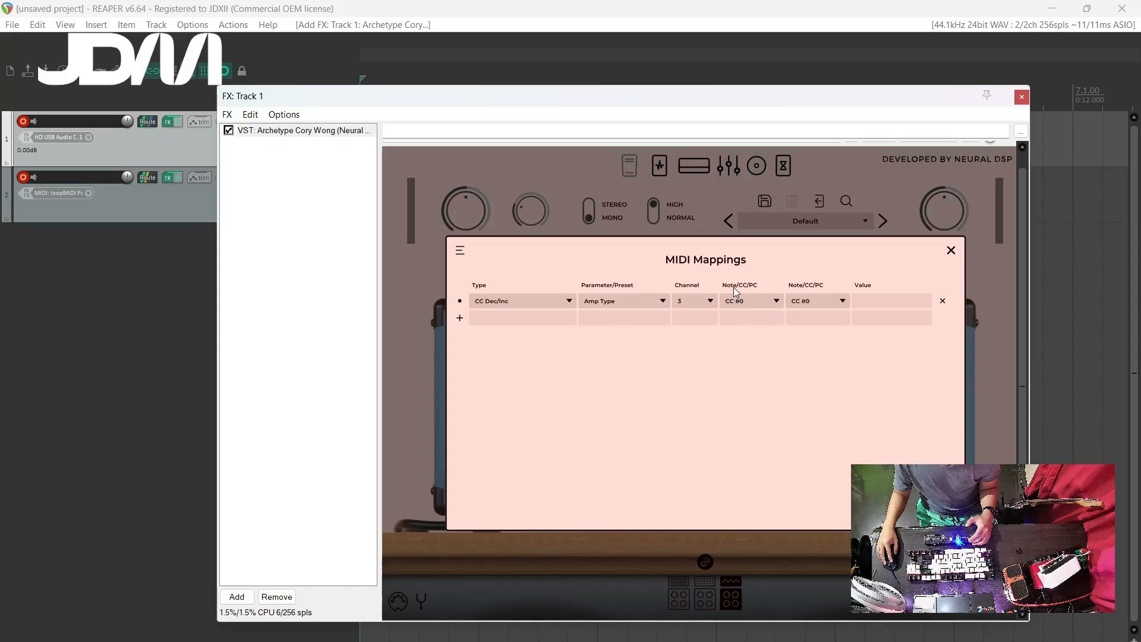
{"action": "left_click", "coordinate": [770, 306]}
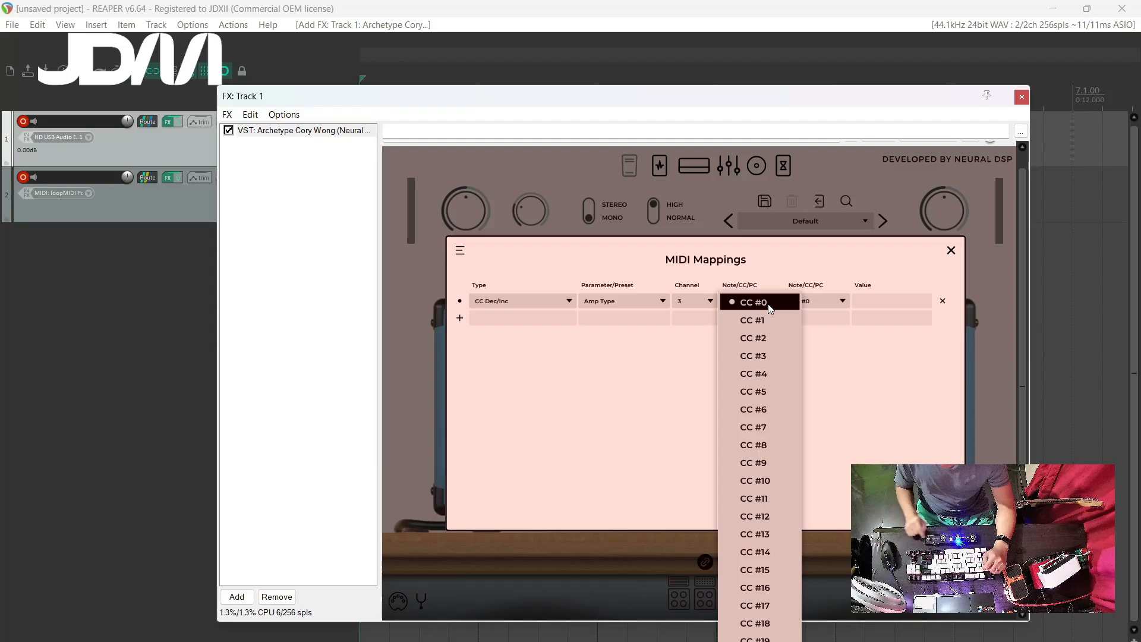
{"action": "left_click", "coordinate": [778, 438]}
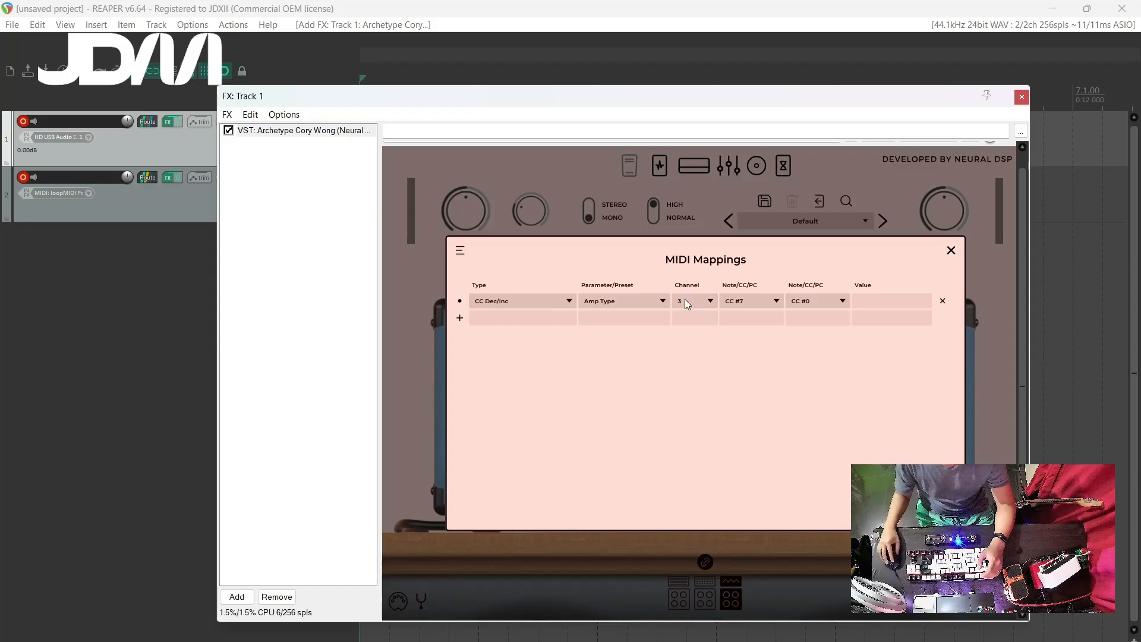
{"action": "left_click", "coordinate": [815, 307]}
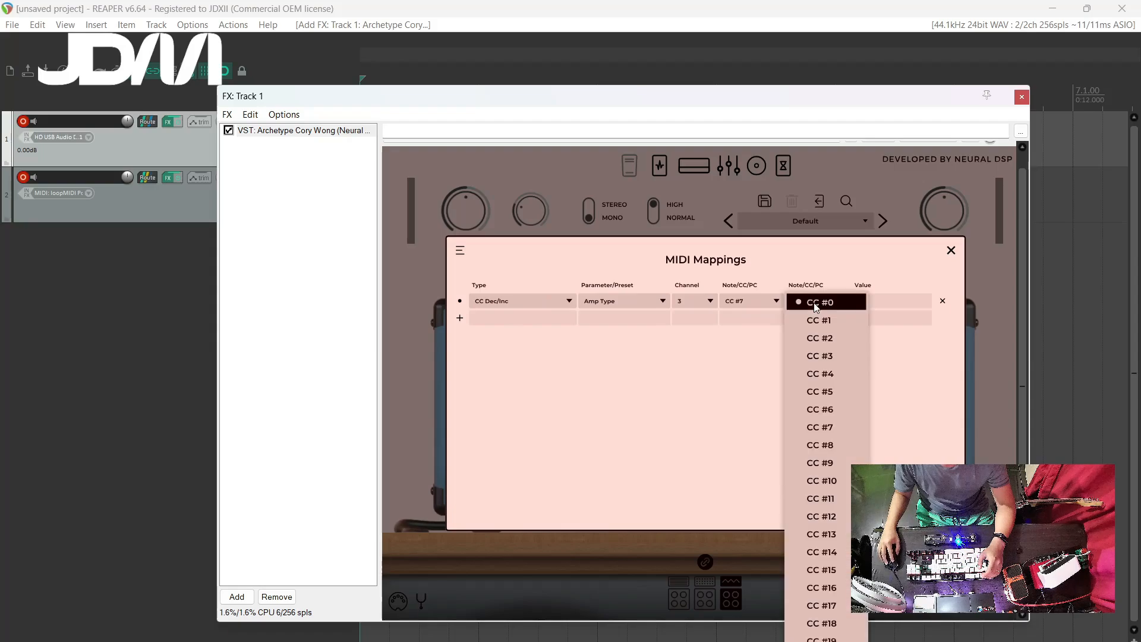
{"action": "left_click", "coordinate": [849, 393]}
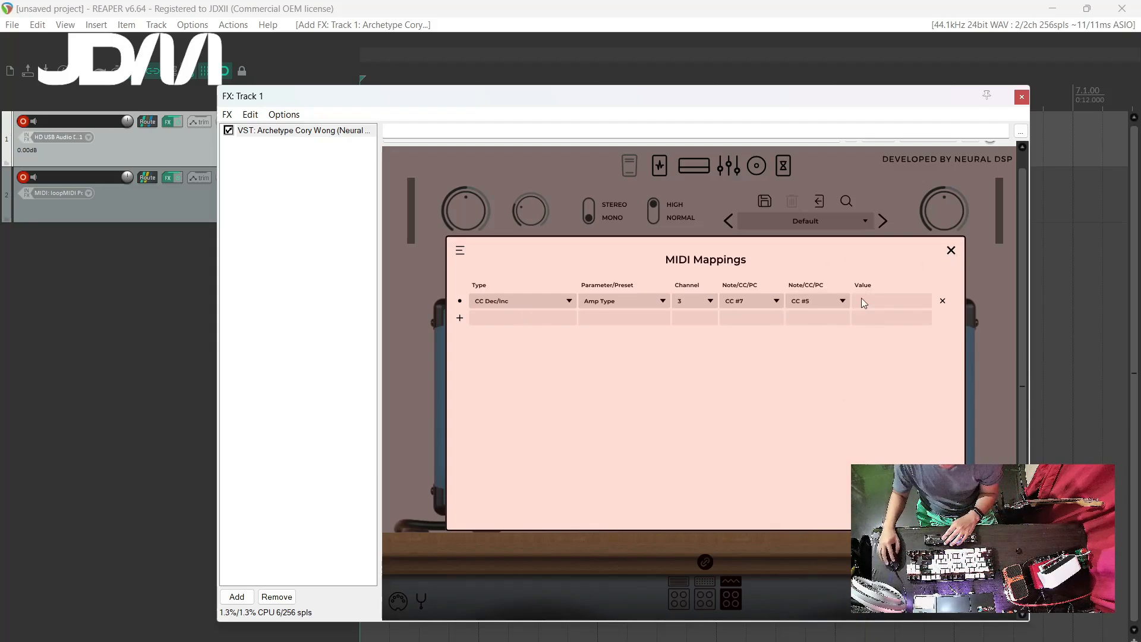
{"action": "left_click", "coordinate": [950, 252]}
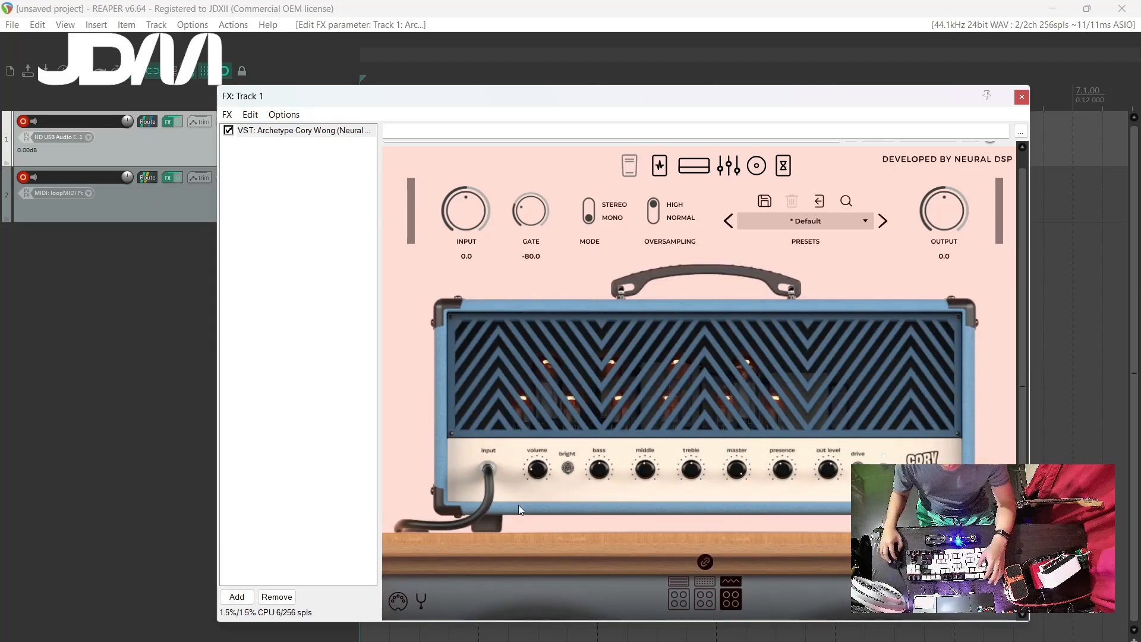
Reopen the MIDI mappings, change the Amp Type mapping's second controller to CC #0, and close them.
{"action": "left_click", "coordinate": [398, 602]}
{"action": "left_click", "coordinate": [803, 302]}
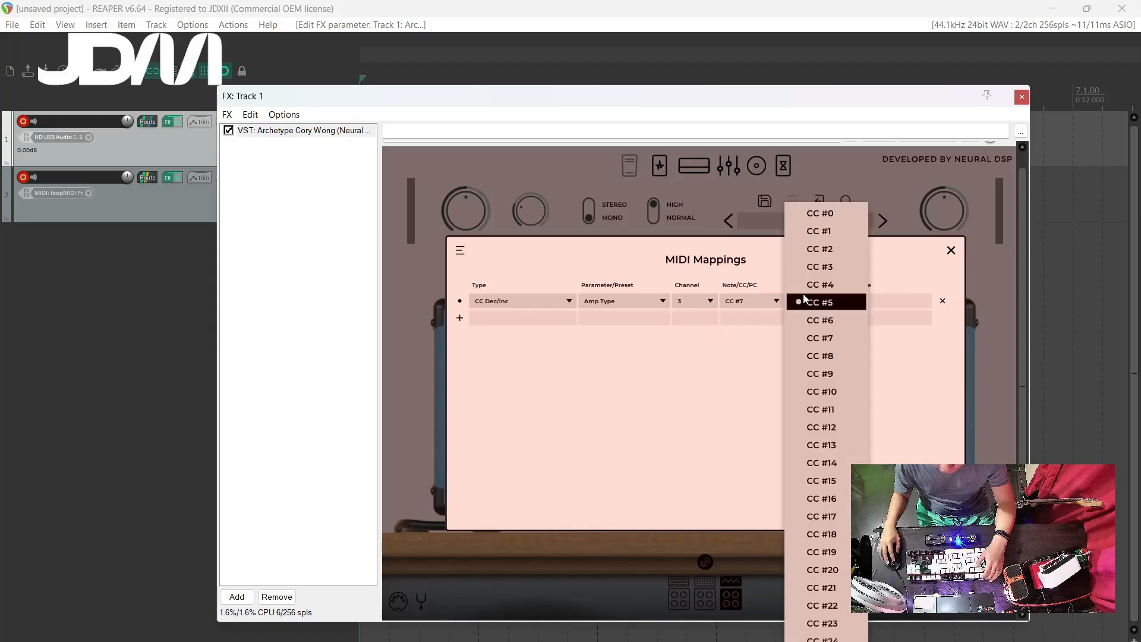
{"action": "left_click", "coordinate": [820, 213]}
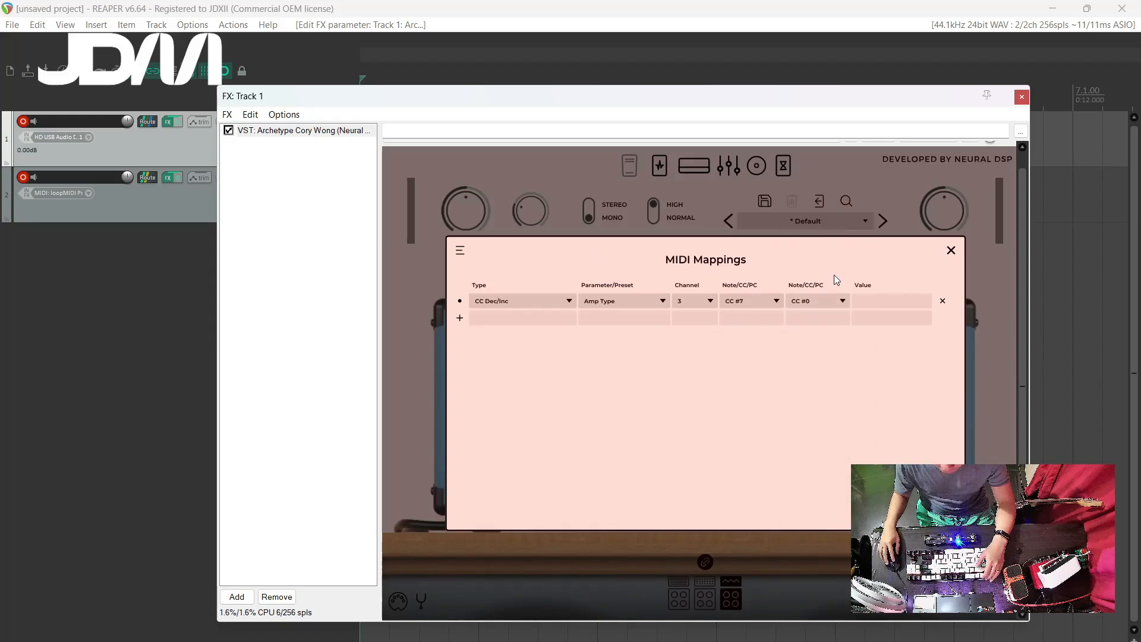
{"action": "left_click", "coordinate": [950, 251]}
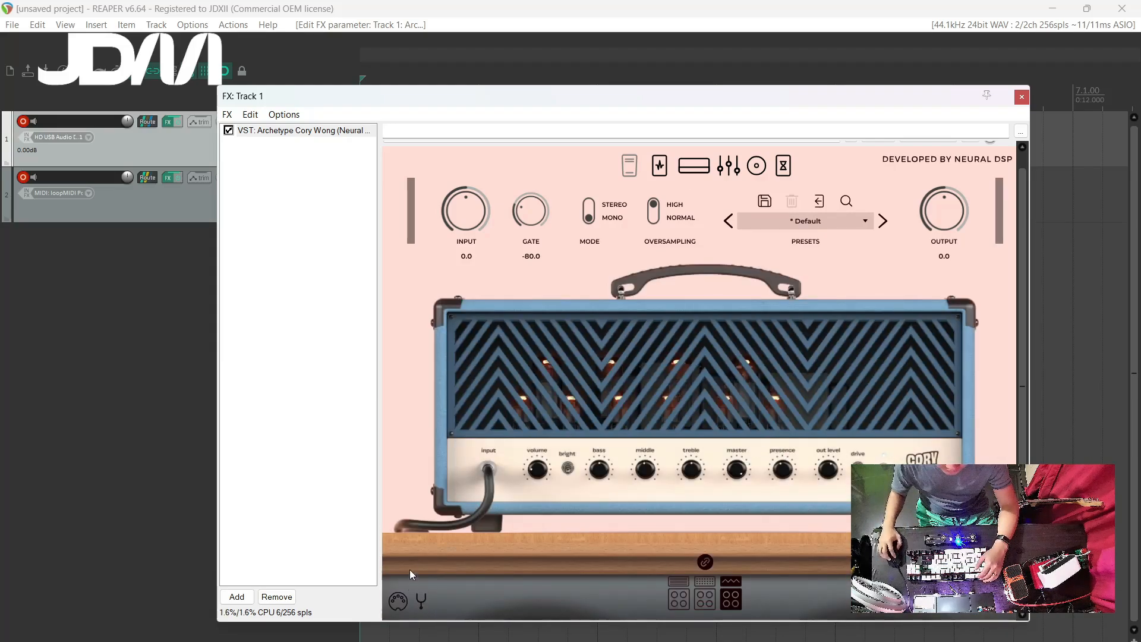
Show the plug-in's pedals section and add a CC Toggle MIDI mapping for The Tuber Active.
{"action": "left_click", "coordinate": [658, 168]}
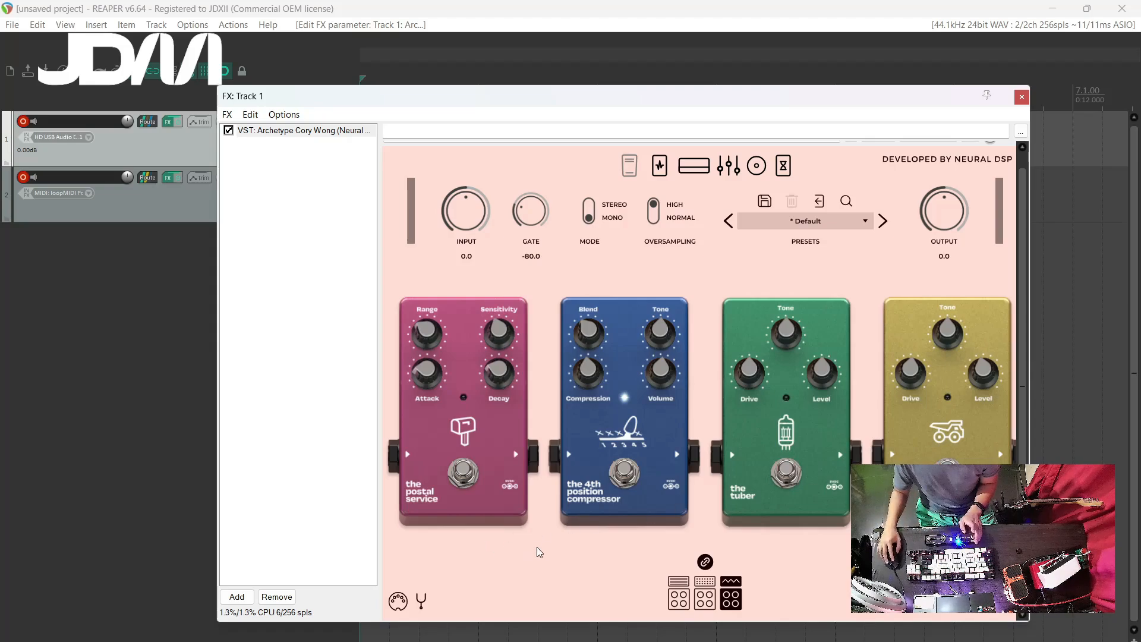
{"action": "left_click", "coordinate": [398, 601]}
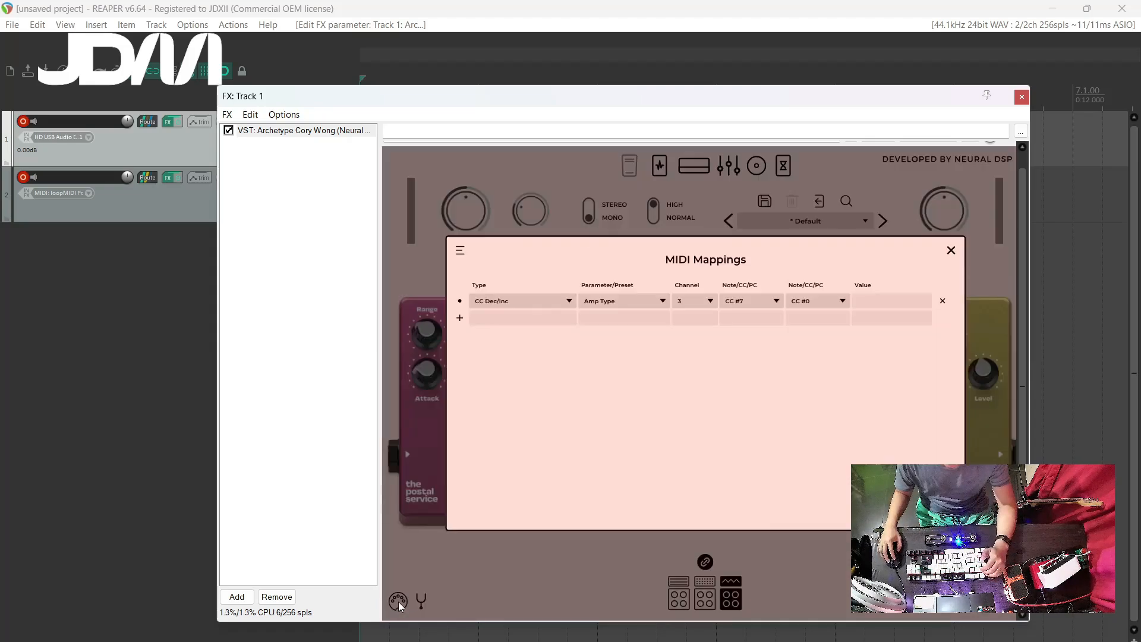
{"action": "left_click", "coordinate": [460, 319]}
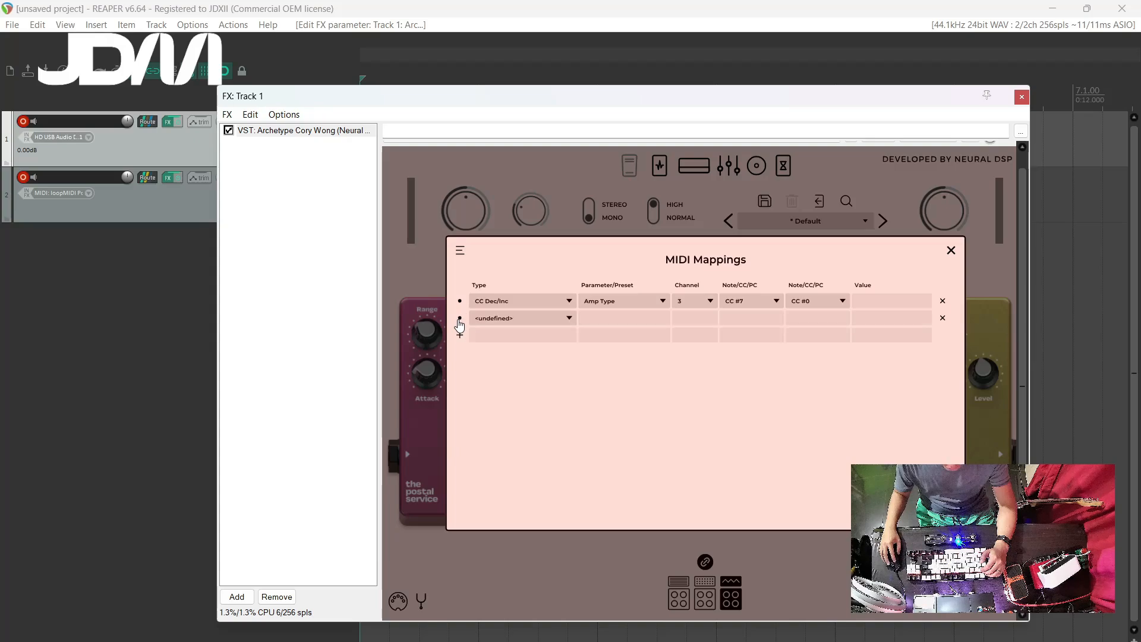
{"action": "left_click", "coordinate": [535, 320]}
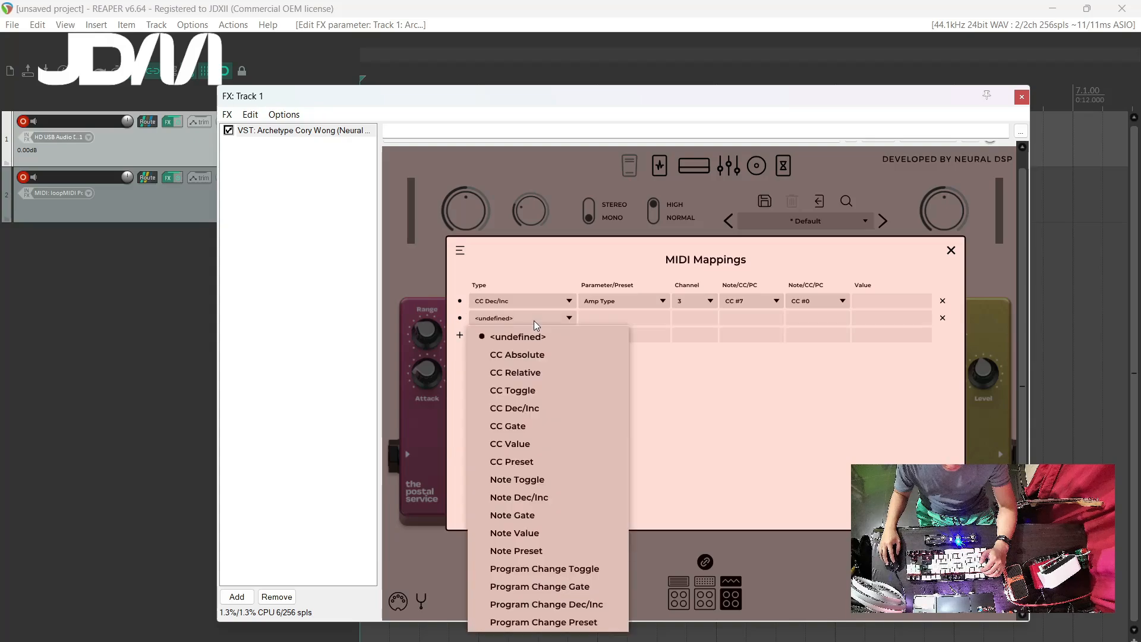
{"action": "left_click", "coordinate": [549, 399]}
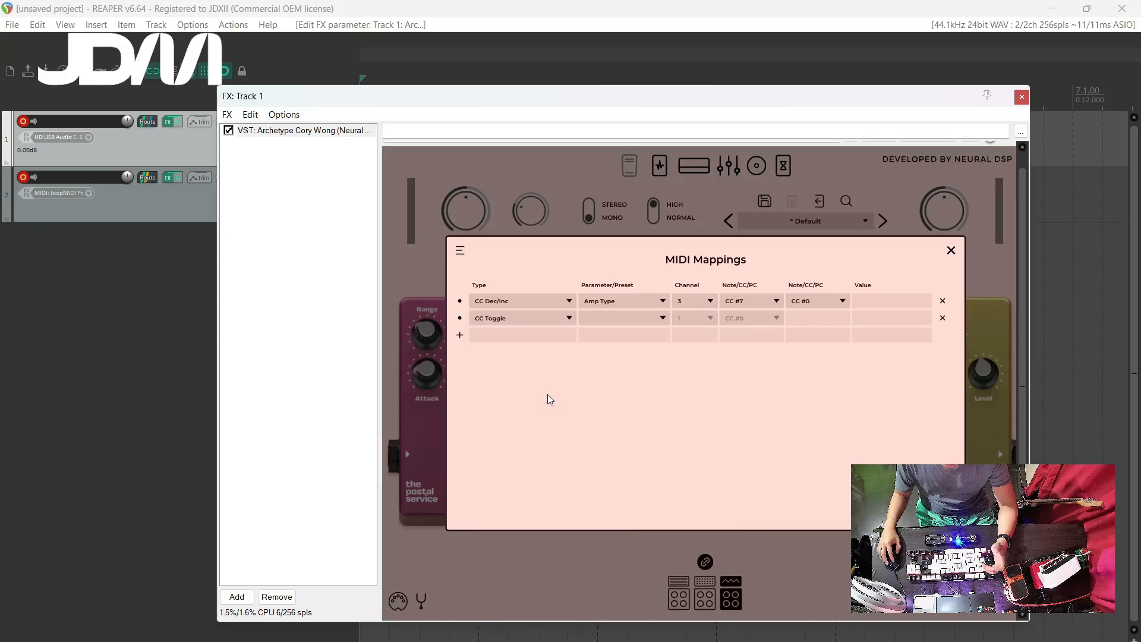
{"action": "left_click", "coordinate": [660, 322]}
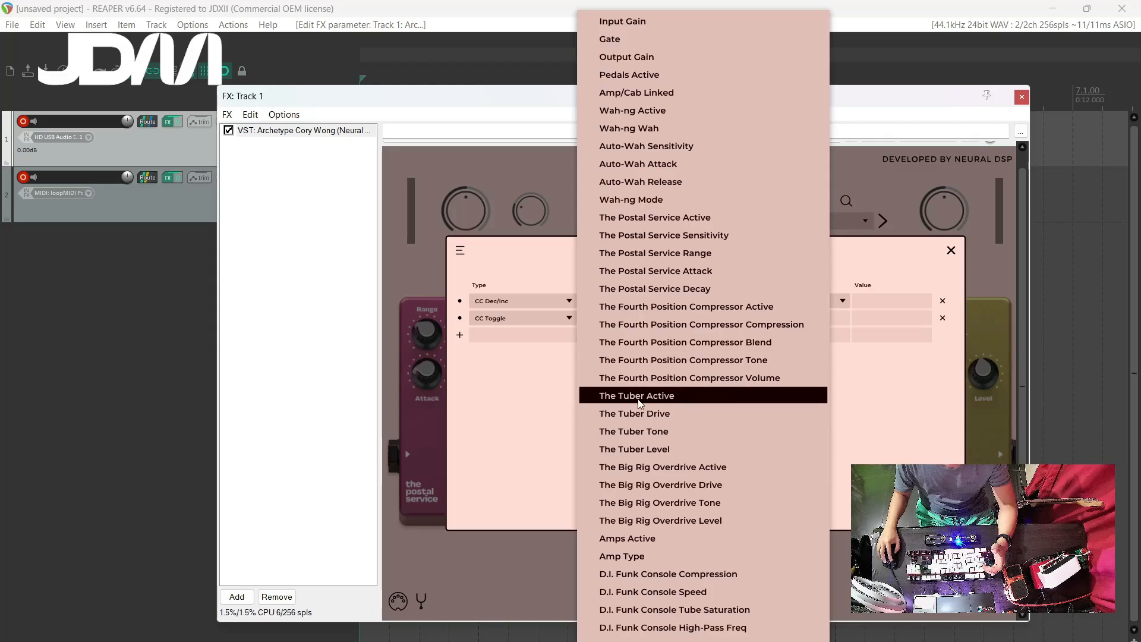
{"action": "left_click", "coordinate": [694, 405]}
Set The Tuber Active mapping to channel 3 and CC #1, and close the MIDI mappings.
{"action": "left_click", "coordinate": [696, 324]}
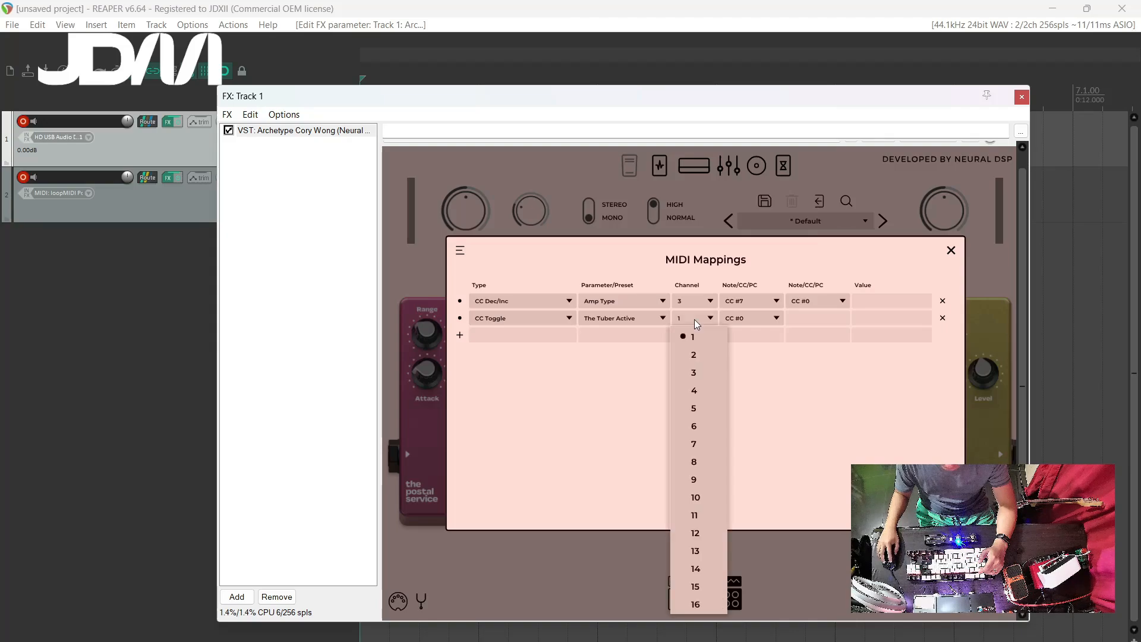
{"action": "left_click", "coordinate": [698, 373]}
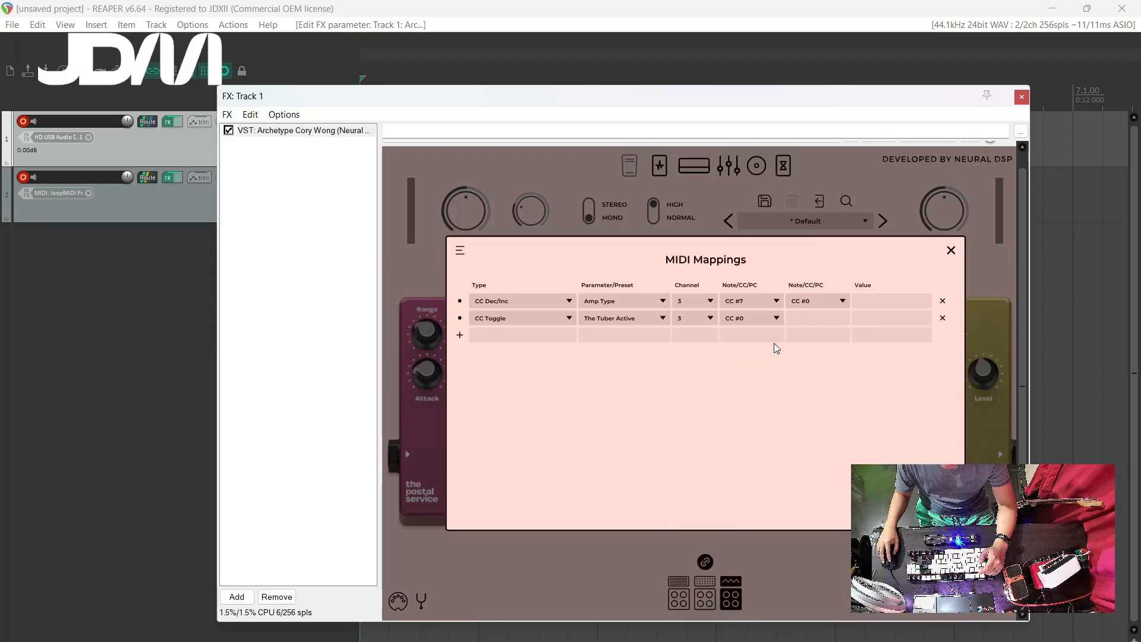
{"action": "left_click", "coordinate": [775, 321]}
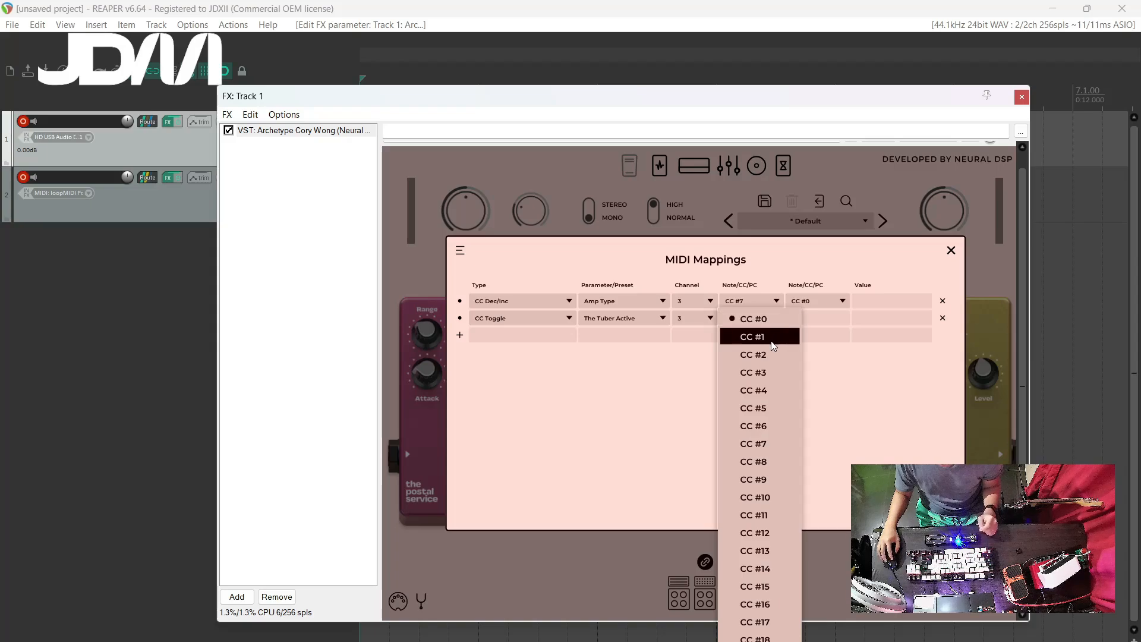
{"action": "left_click", "coordinate": [772, 338]}
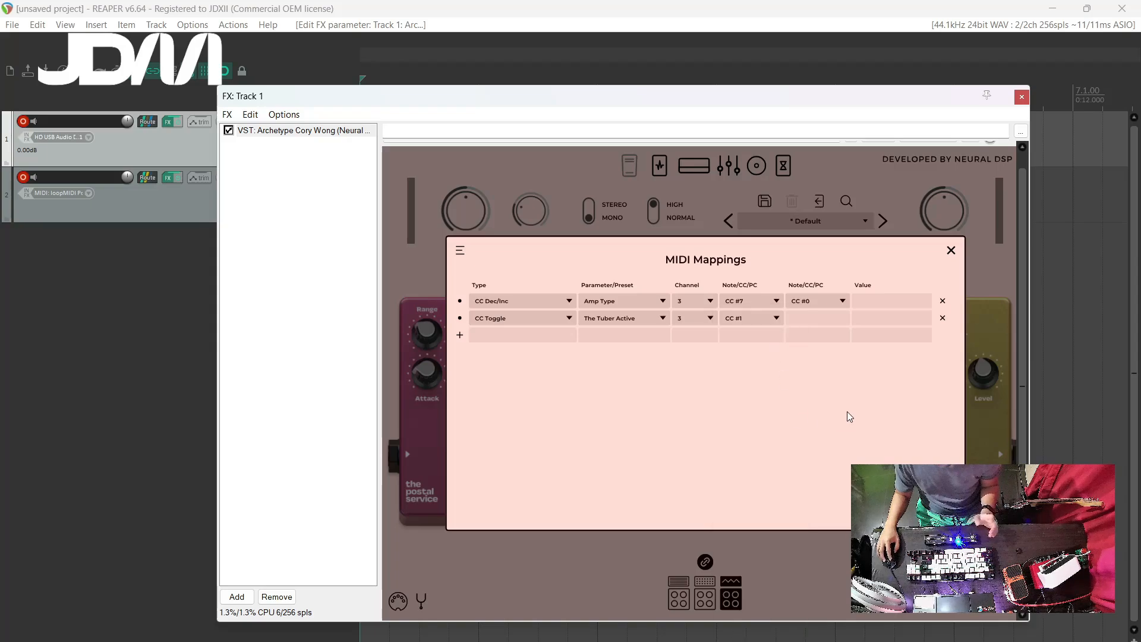
{"action": "left_click", "coordinate": [951, 250]}
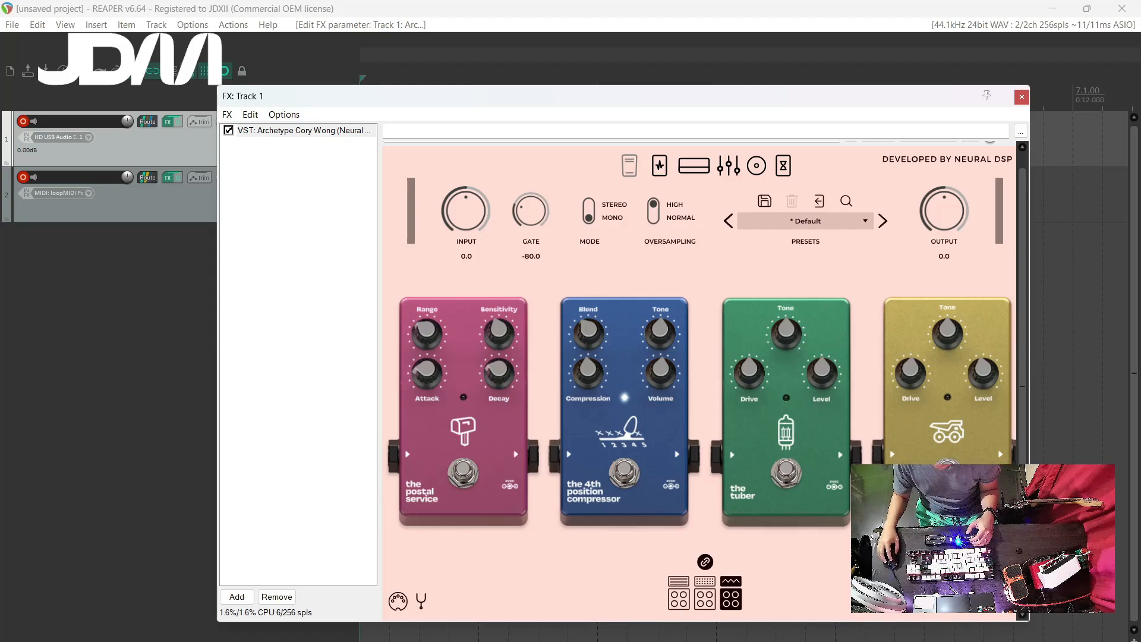
Reopen the MIDI mappings and add a CC Toggle mapping for The Big Rig Overdrive Active.
{"action": "left_click", "coordinate": [398, 601]}
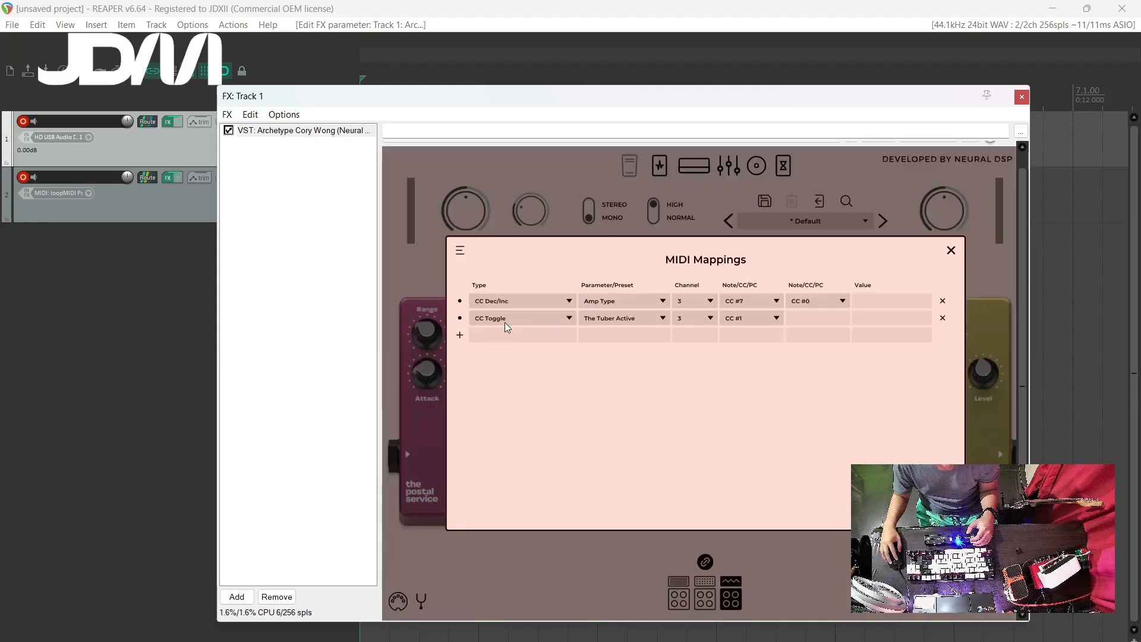
{"action": "left_click", "coordinate": [459, 335]}
{"action": "left_click", "coordinate": [515, 335]}
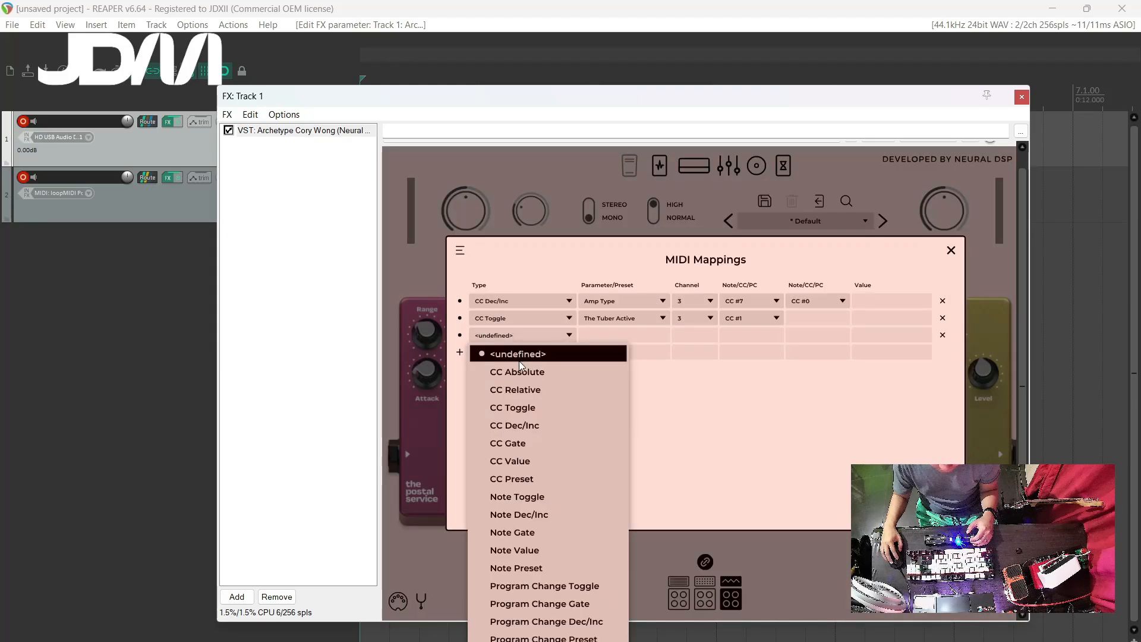
{"action": "left_click", "coordinate": [538, 408]}
{"action": "left_click", "coordinate": [633, 344]}
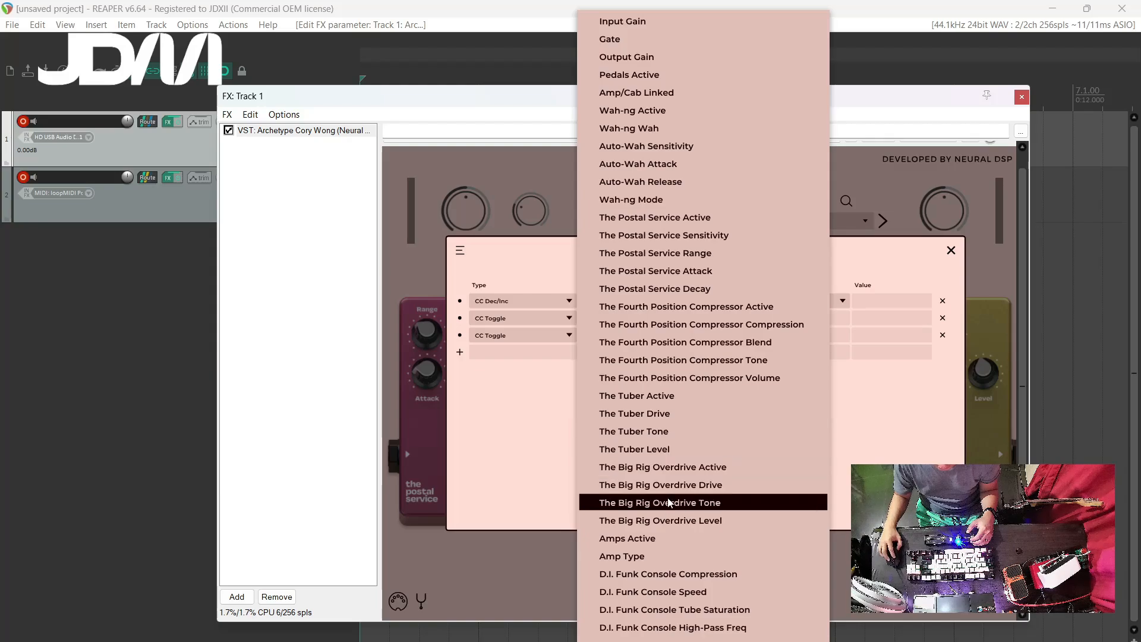
{"action": "left_click", "coordinate": [753, 469]}
Set The Big Rig Overdrive Active mapping to channel 3 and CC #3, and close the MIDI mappings.
{"action": "left_click", "coordinate": [709, 341]}
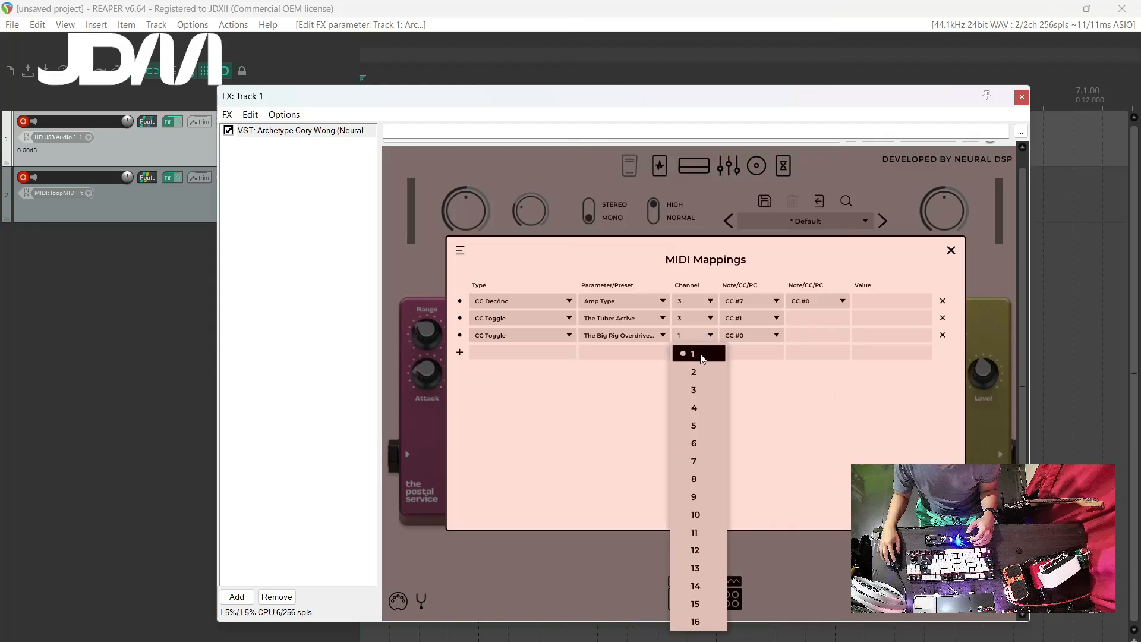
{"action": "left_click", "coordinate": [705, 384]}
{"action": "left_click", "coordinate": [761, 340]}
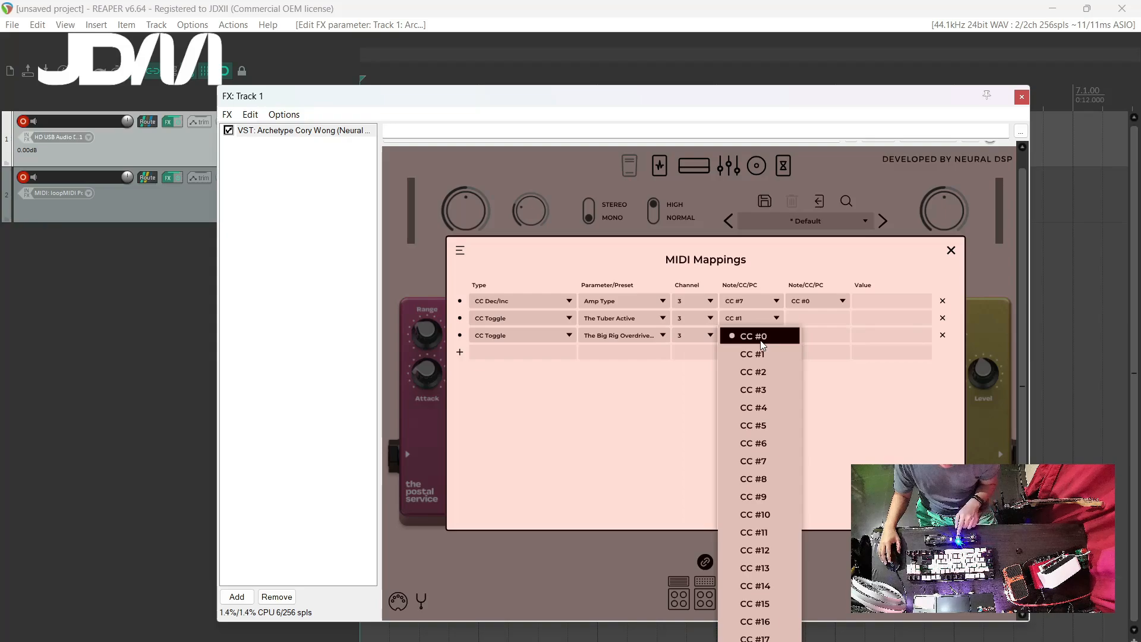
{"action": "left_click", "coordinate": [775, 391]}
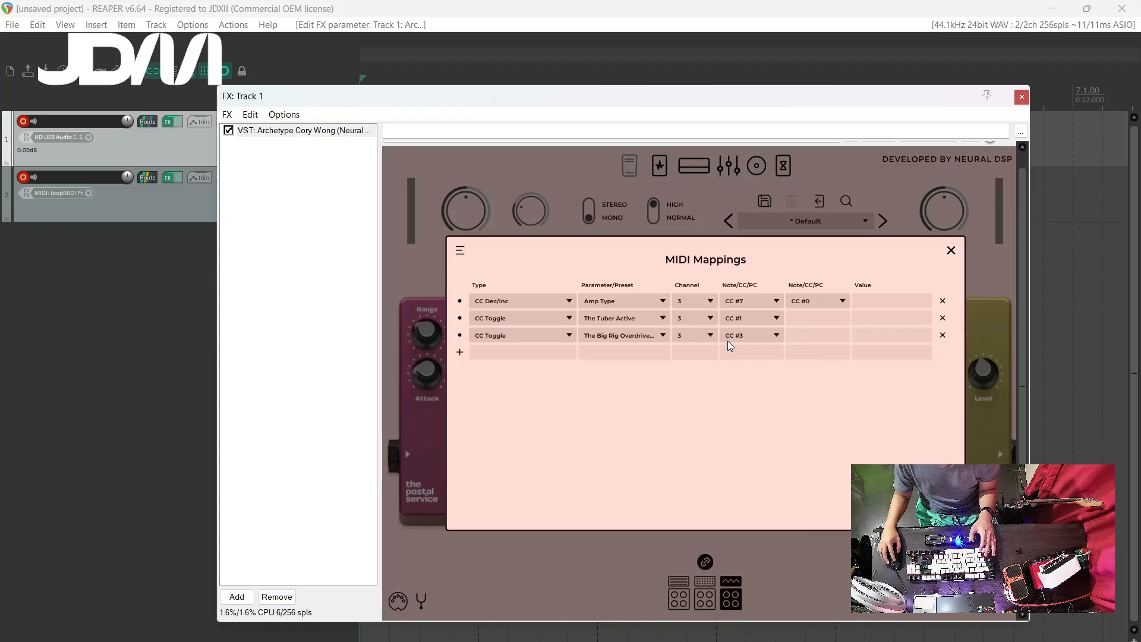
{"action": "left_click", "coordinate": [950, 250]}
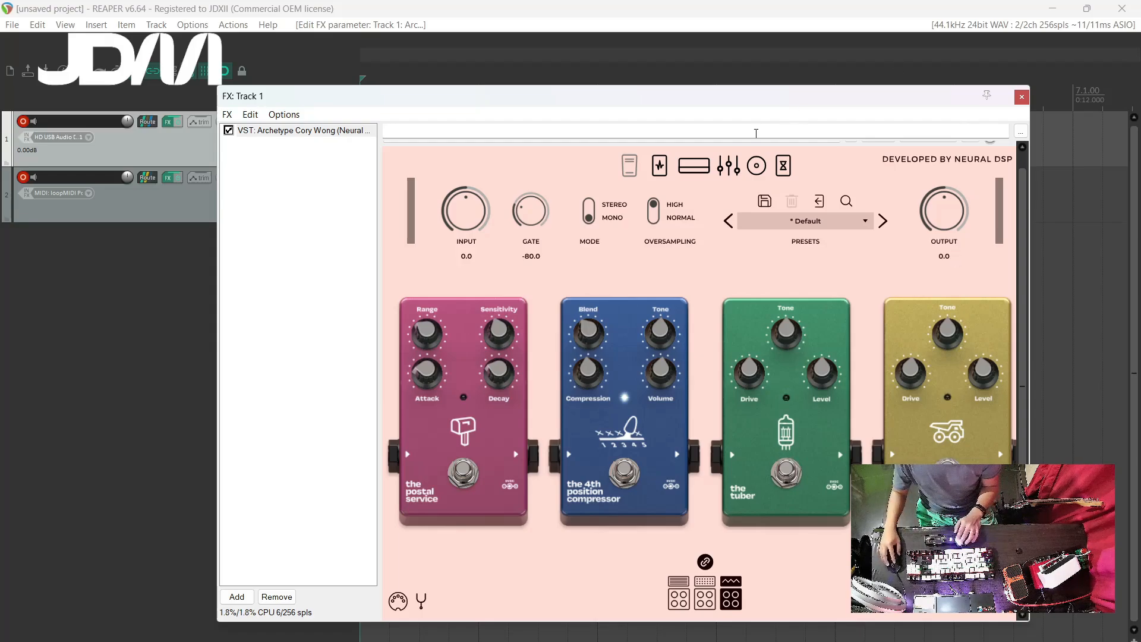
View the plug-in's amp section, its pedals section and its wah section in turn.
{"action": "left_click", "coordinate": [694, 167]}
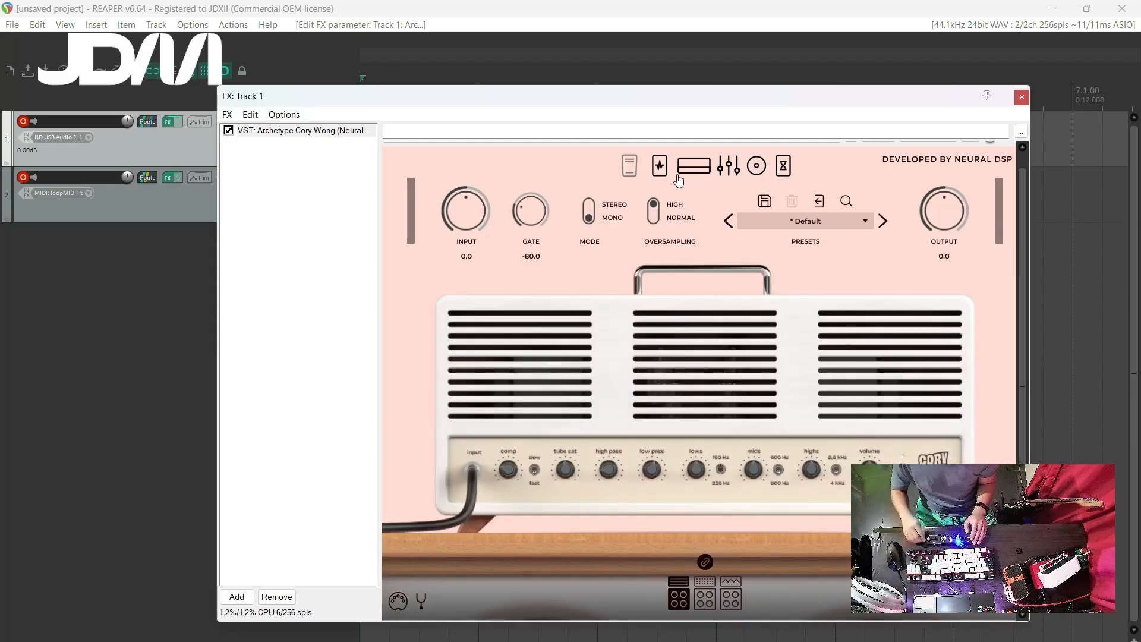
{"action": "left_click", "coordinate": [661, 180]}
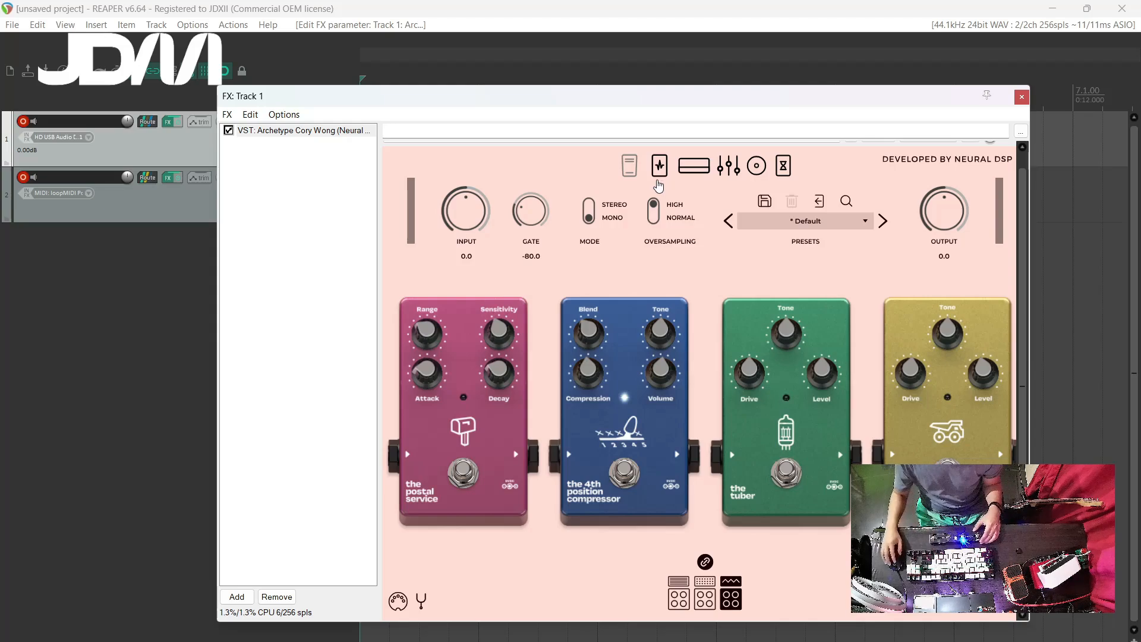
{"action": "left_click", "coordinate": [630, 166]}
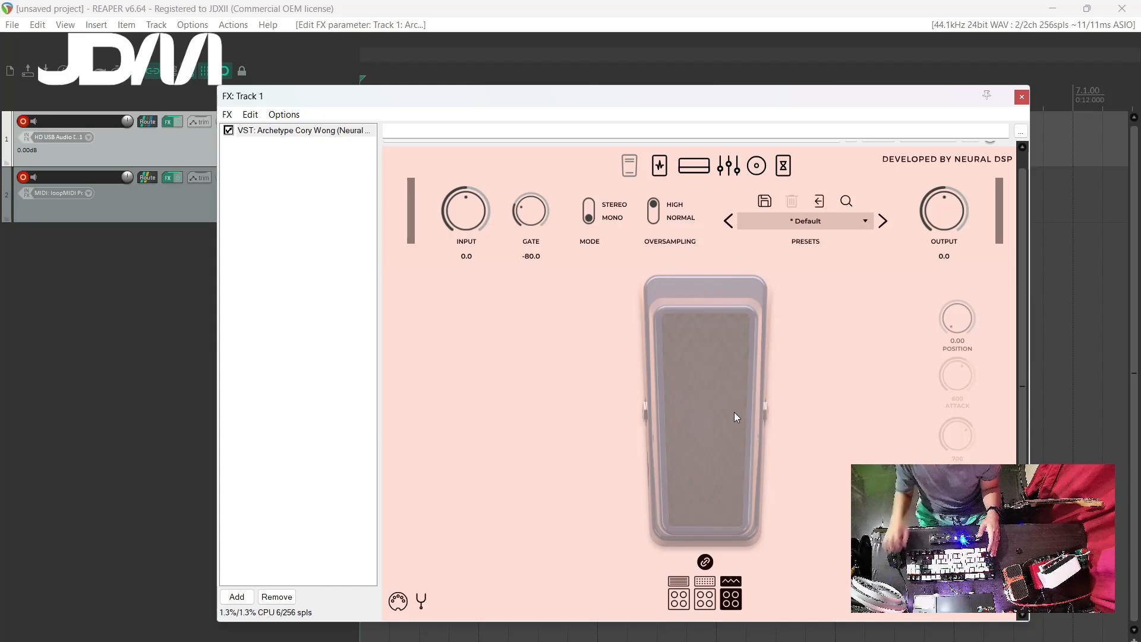
{"action": "right_click", "coordinate": [631, 166]}
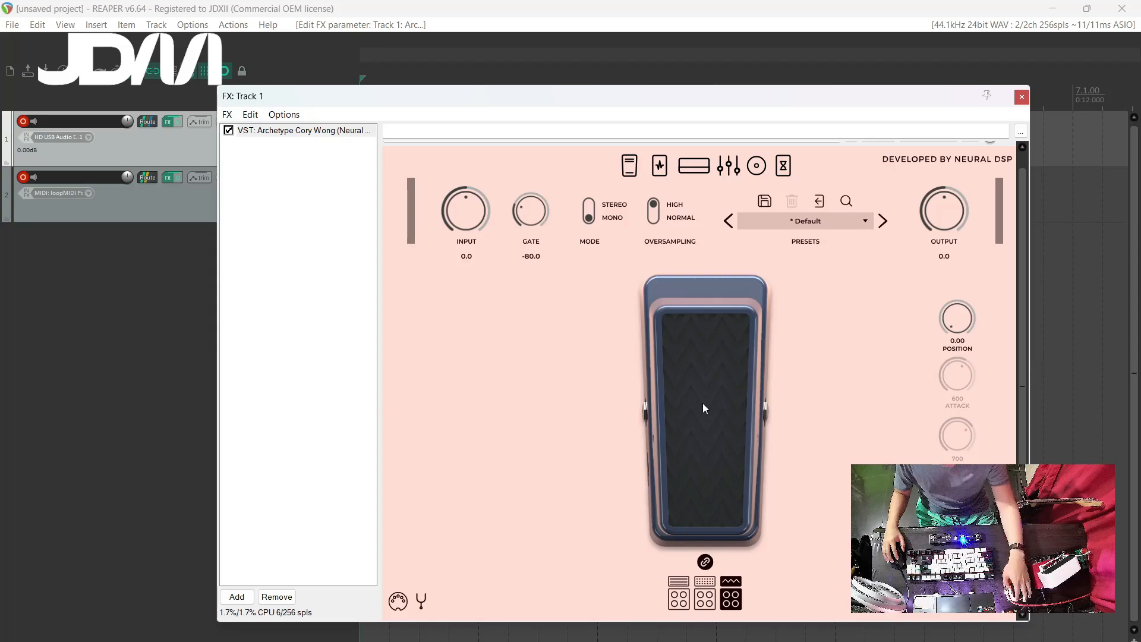
{"action": "left_click", "coordinate": [397, 603]}
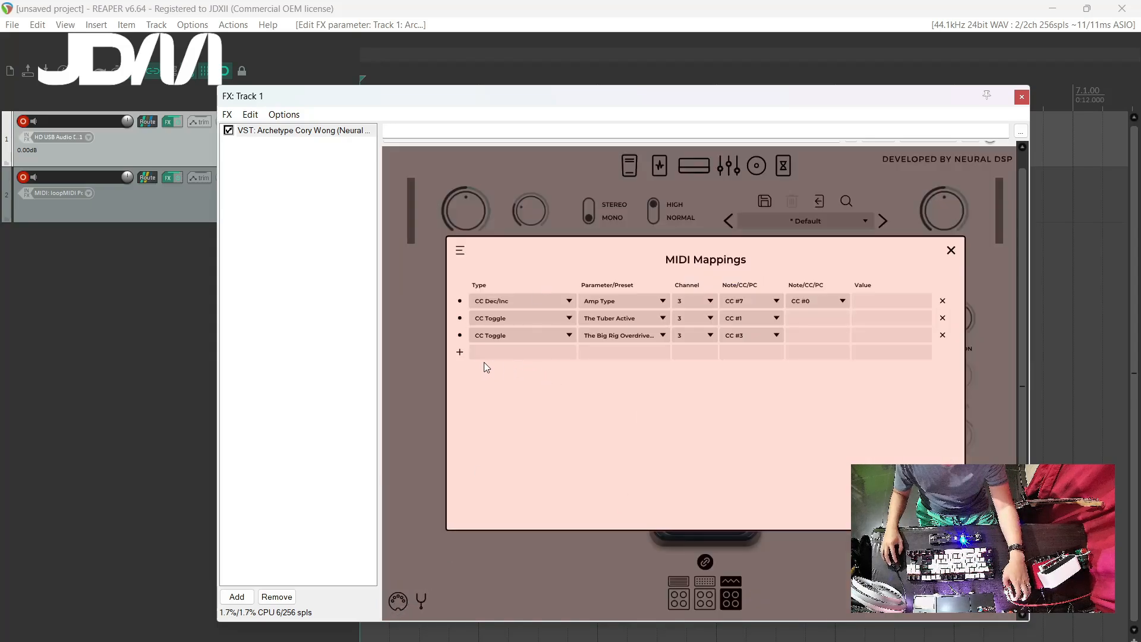
{"action": "left_click", "coordinate": [459, 352]}
{"action": "left_click", "coordinate": [540, 353]}
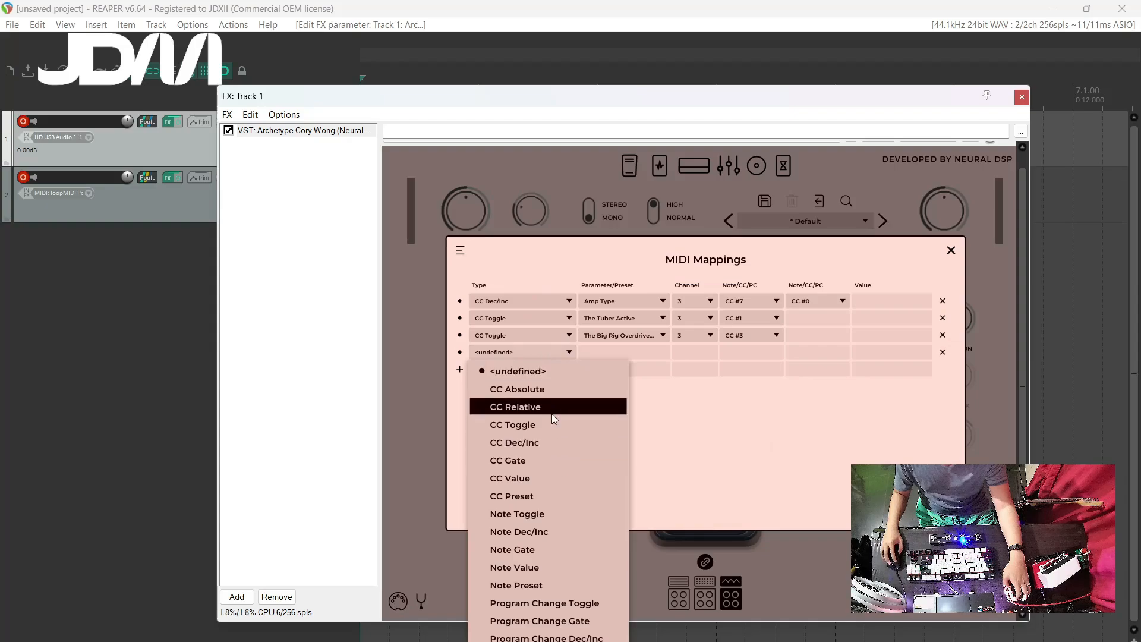
{"action": "left_click", "coordinate": [452, 390]}
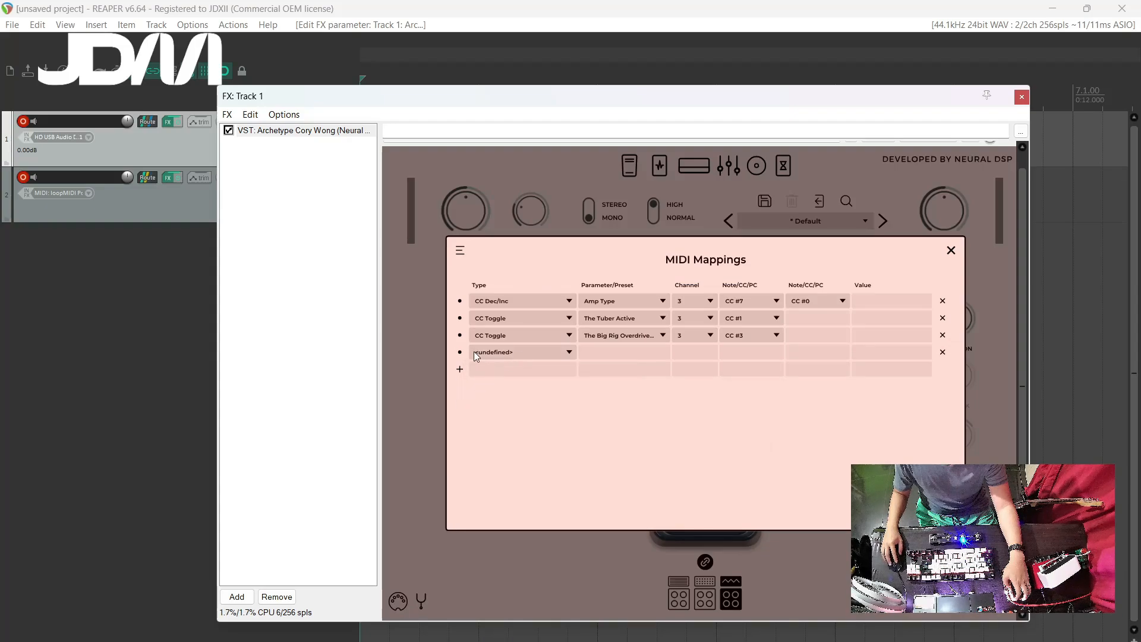
{"action": "left_click", "coordinate": [942, 353]}
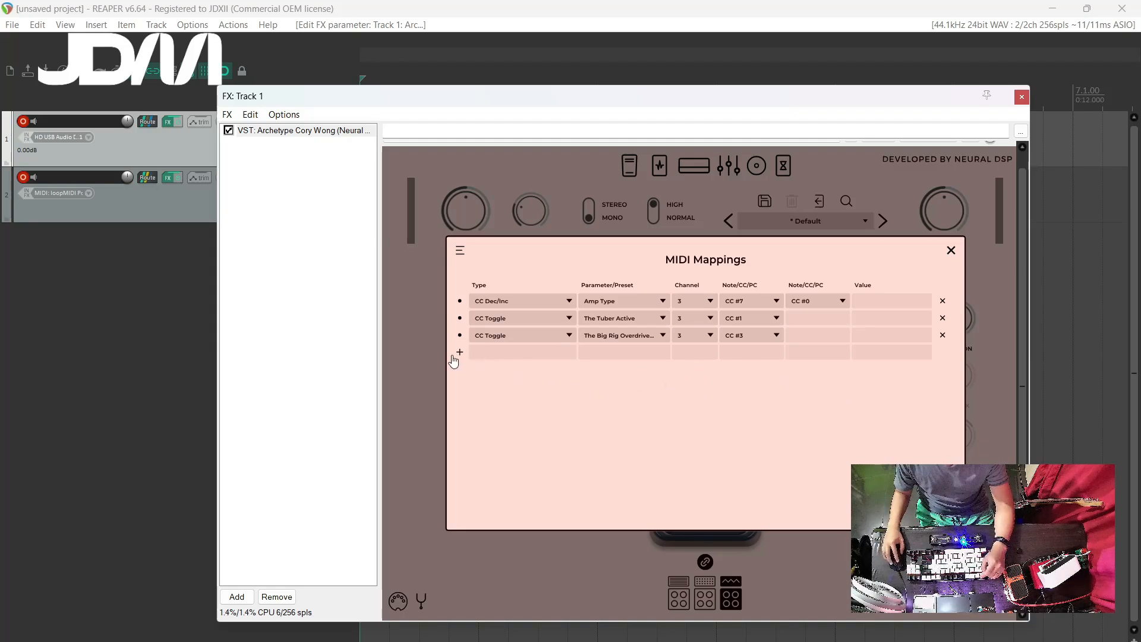
{"action": "left_click", "coordinate": [951, 250]}
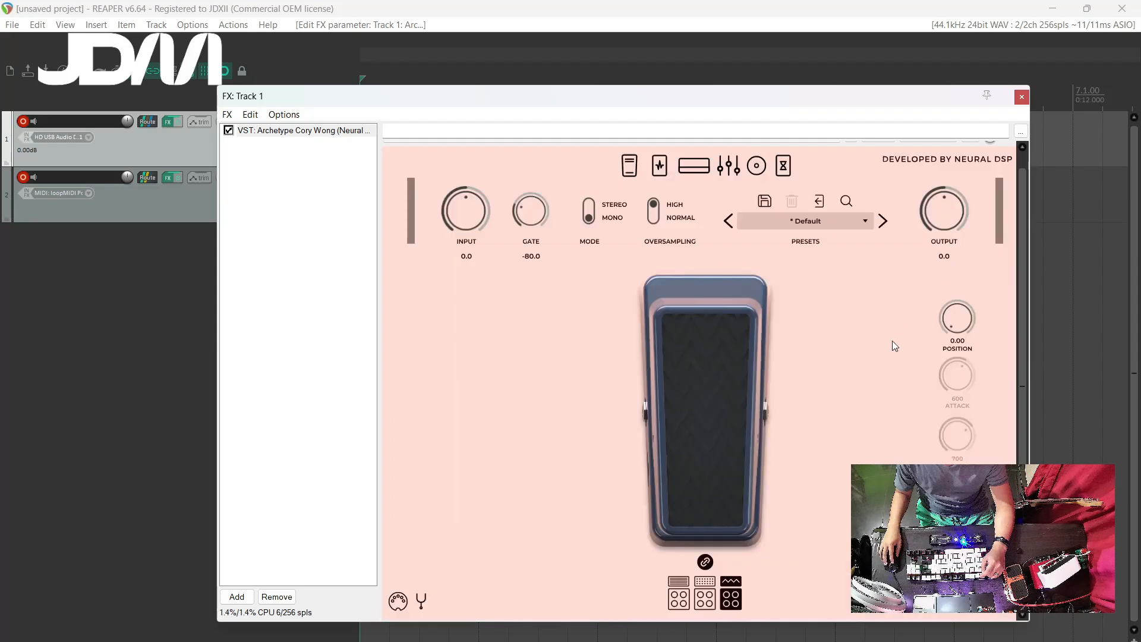
{"action": "left_click", "coordinate": [628, 170]}
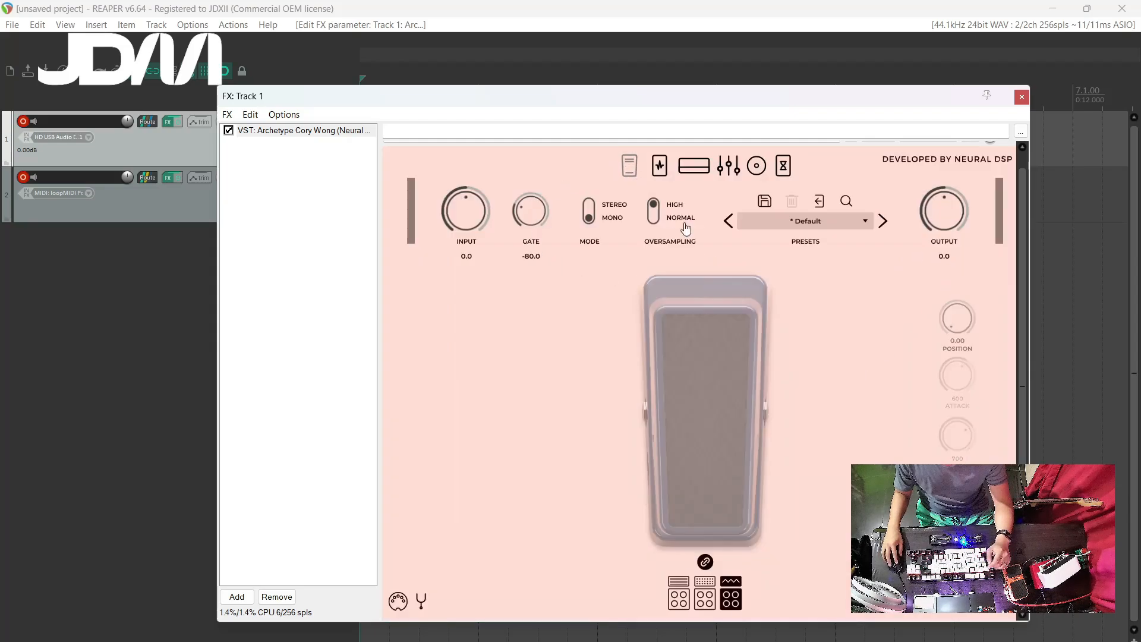
Show the plug-in's delay and reverb section and engage the Delay-y-y pedal.
{"action": "left_click", "coordinate": [785, 167]}
{"action": "left_click", "coordinate": [693, 167]}
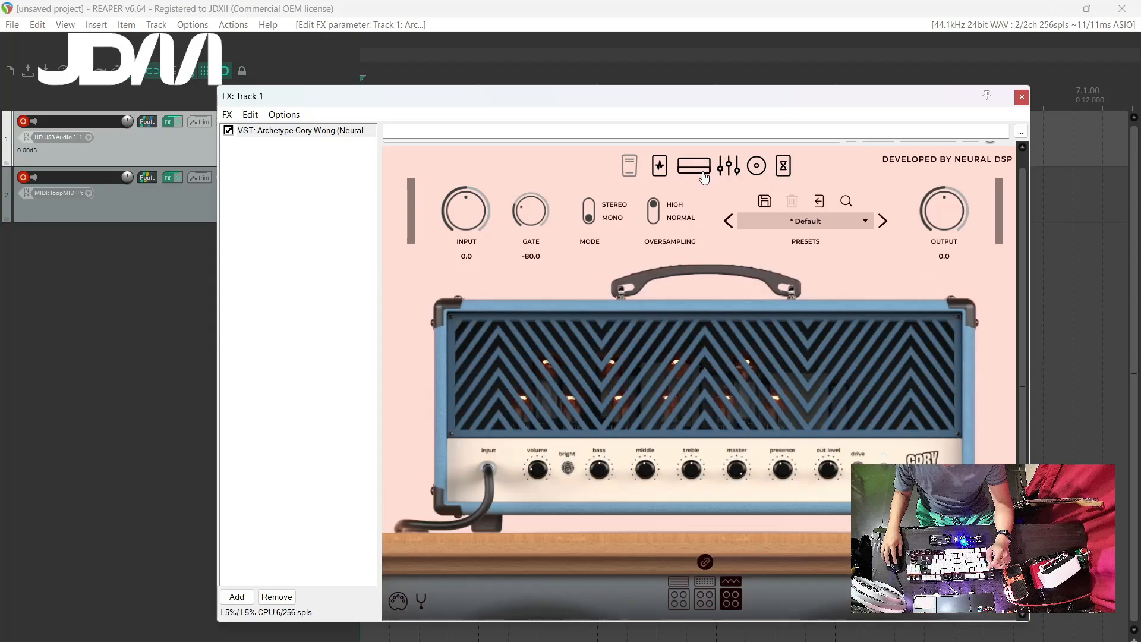
{"action": "left_click", "coordinate": [729, 168]}
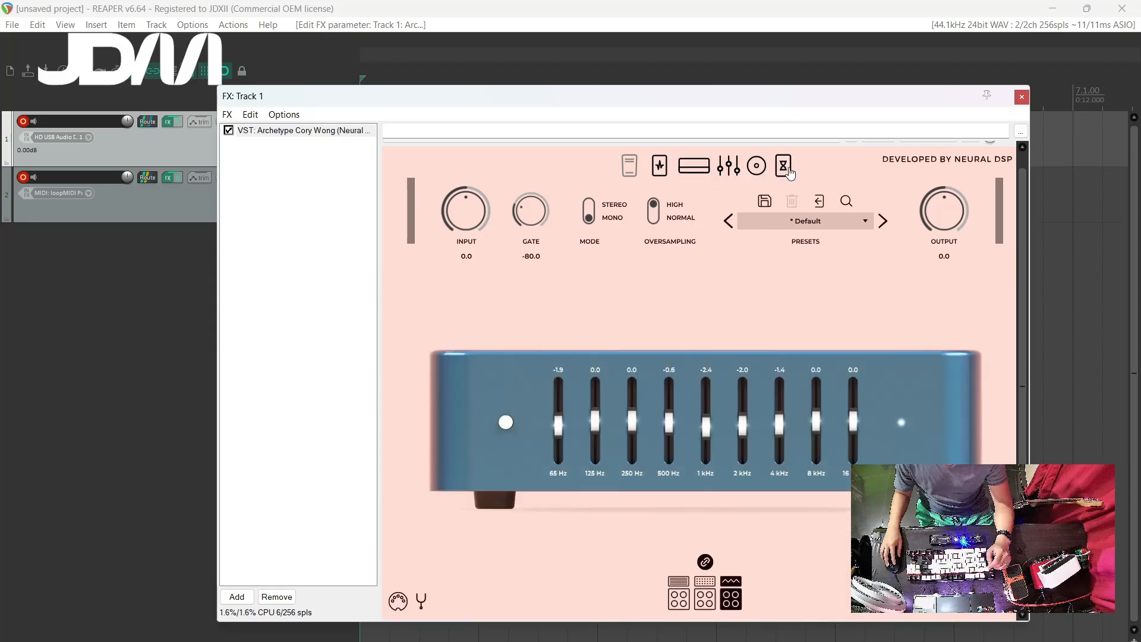
{"action": "left_click", "coordinate": [784, 170]}
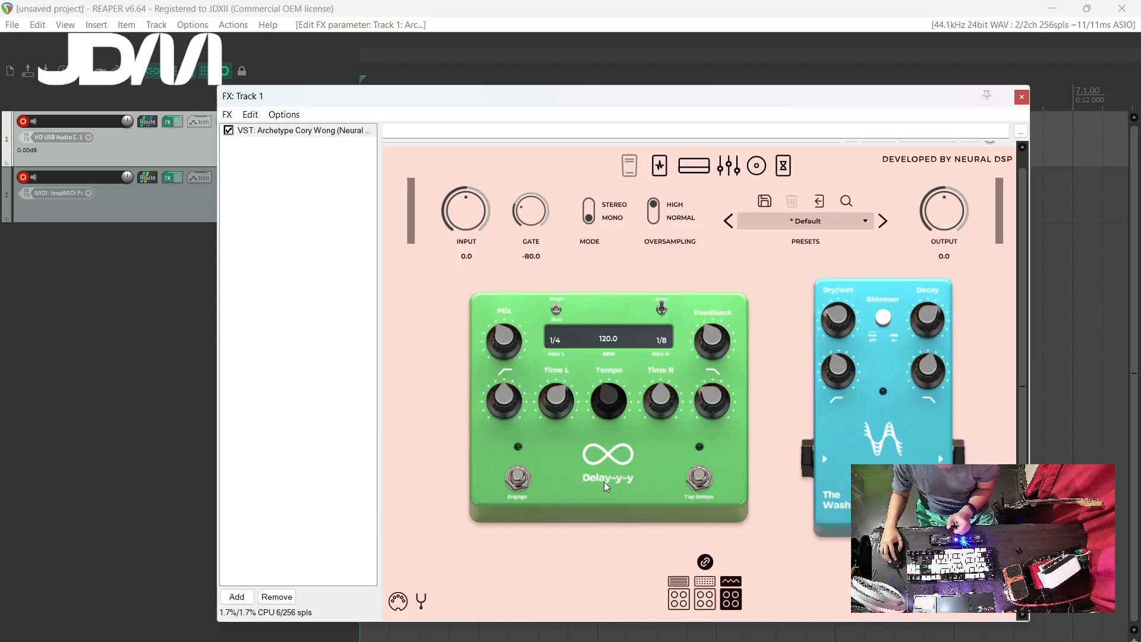
{"action": "left_click", "coordinate": [518, 479]}
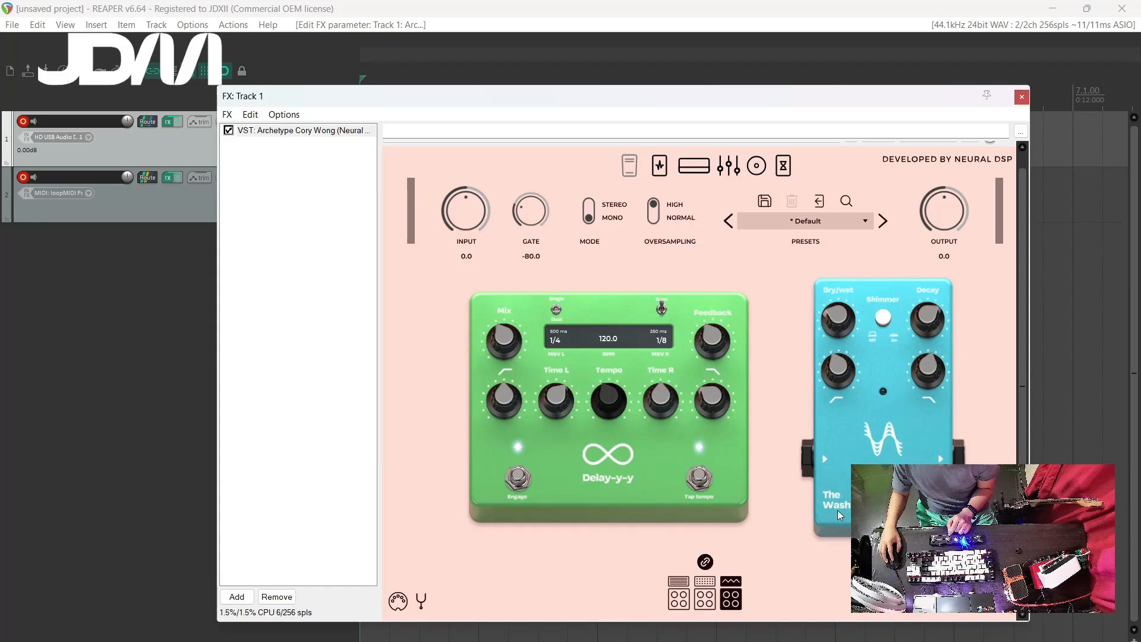
Open the MIDI mappings and add a CC Toggle mapping for The Wash Active.
{"action": "left_click", "coordinate": [402, 601]}
{"action": "left_click", "coordinate": [460, 352]}
{"action": "left_click", "coordinate": [515, 354]}
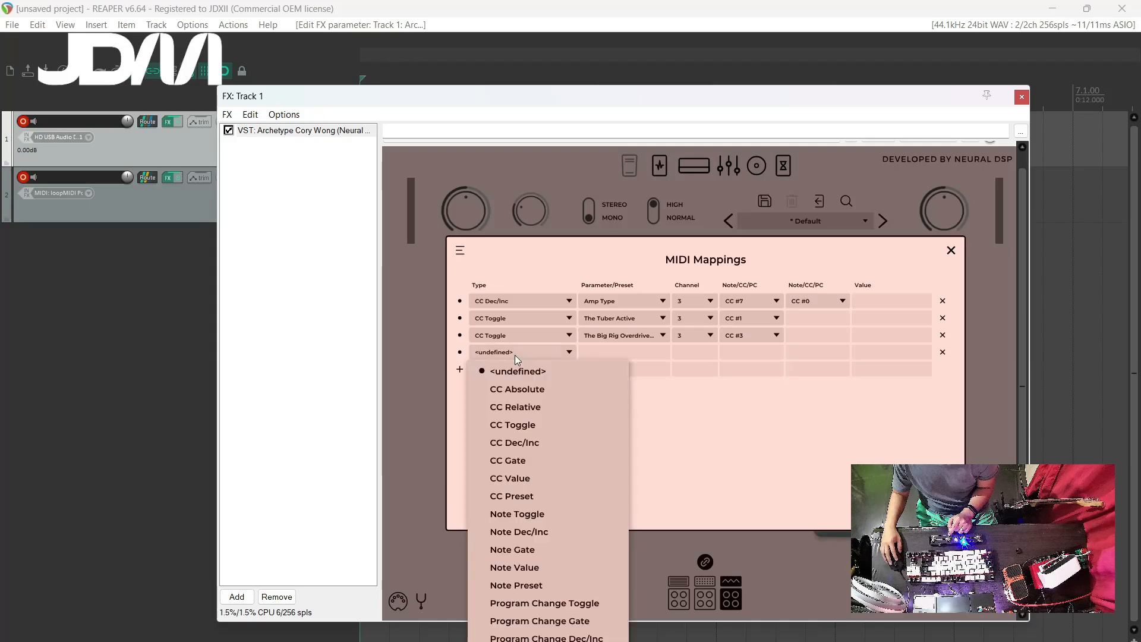
{"action": "left_click", "coordinate": [529, 425]}
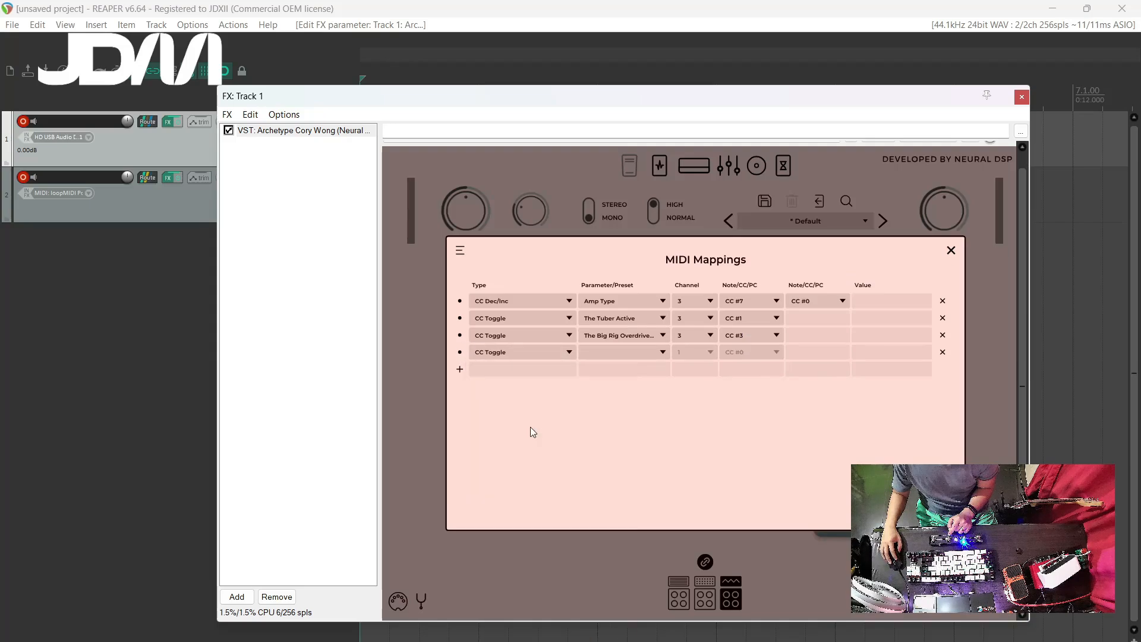
{"action": "left_click", "coordinate": [619, 357]}
{"action": "scroll", "coordinate": [646, 505], "scroll_direction": "down", "scroll_amount": 20}
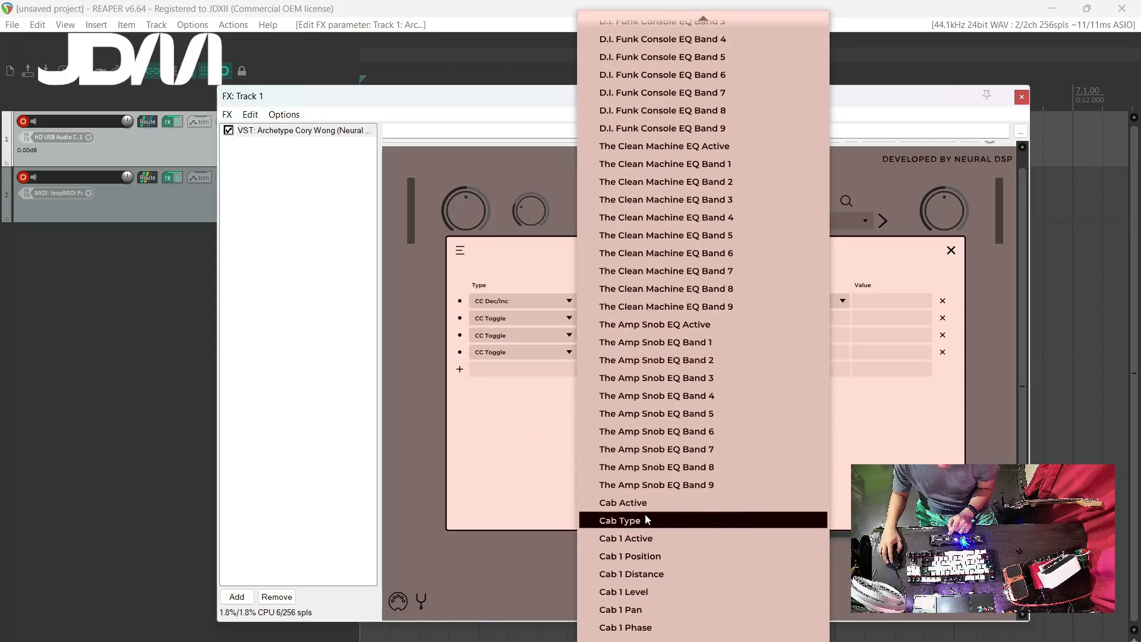
{"action": "scroll", "coordinate": [647, 520], "scroll_direction": "down", "scroll_amount": 9}
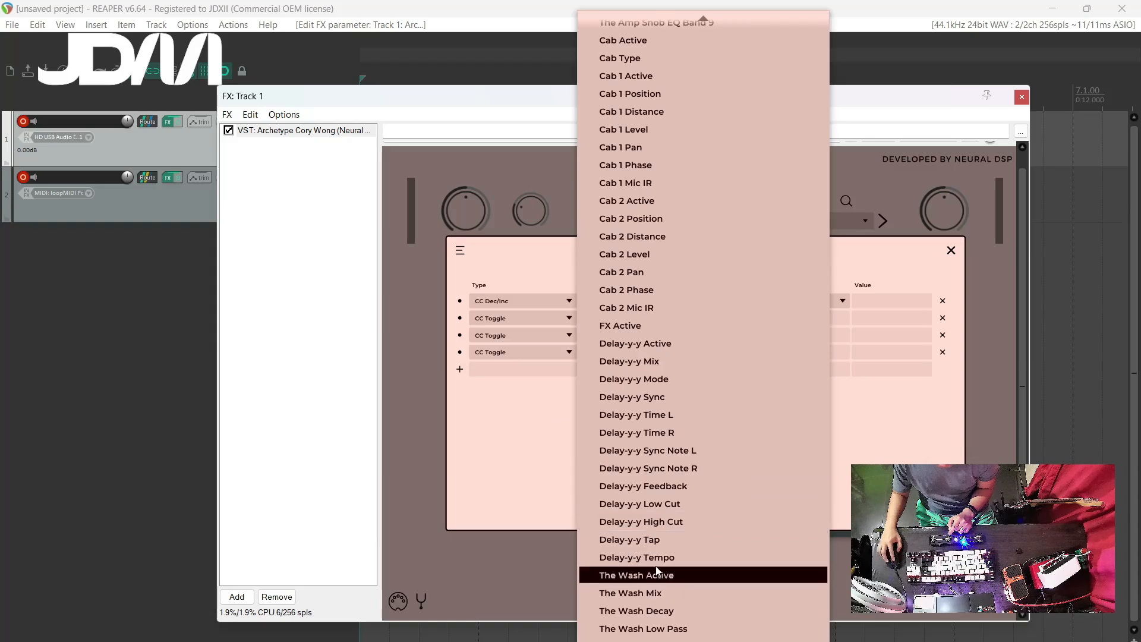
{"action": "left_click", "coordinate": [667, 578]}
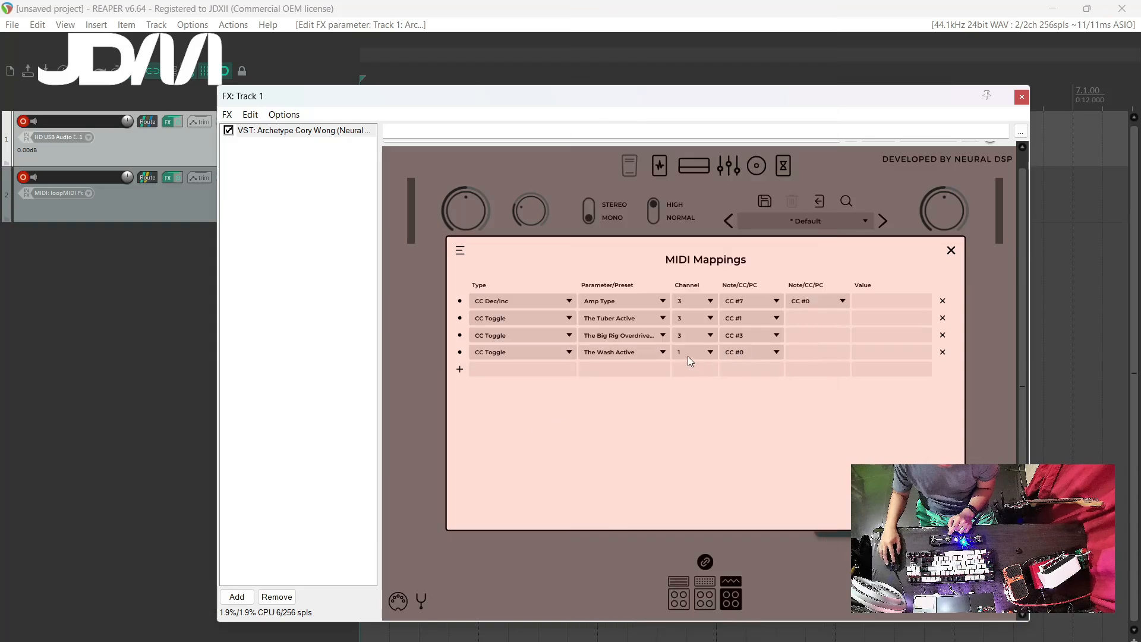
Set The Wash Active mapping to channel 3 and CC #5, and close the MIDI mappings.
{"action": "left_click", "coordinate": [687, 356]}
{"action": "left_click", "coordinate": [692, 408]}
{"action": "left_click", "coordinate": [755, 354]}
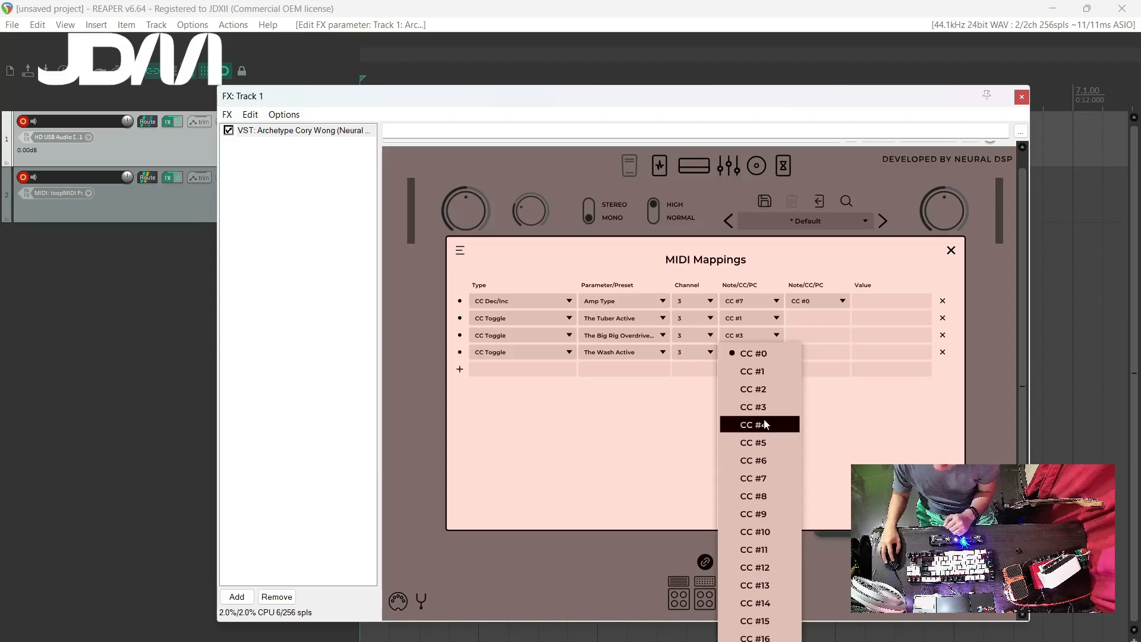
{"action": "left_click", "coordinate": [766, 448]}
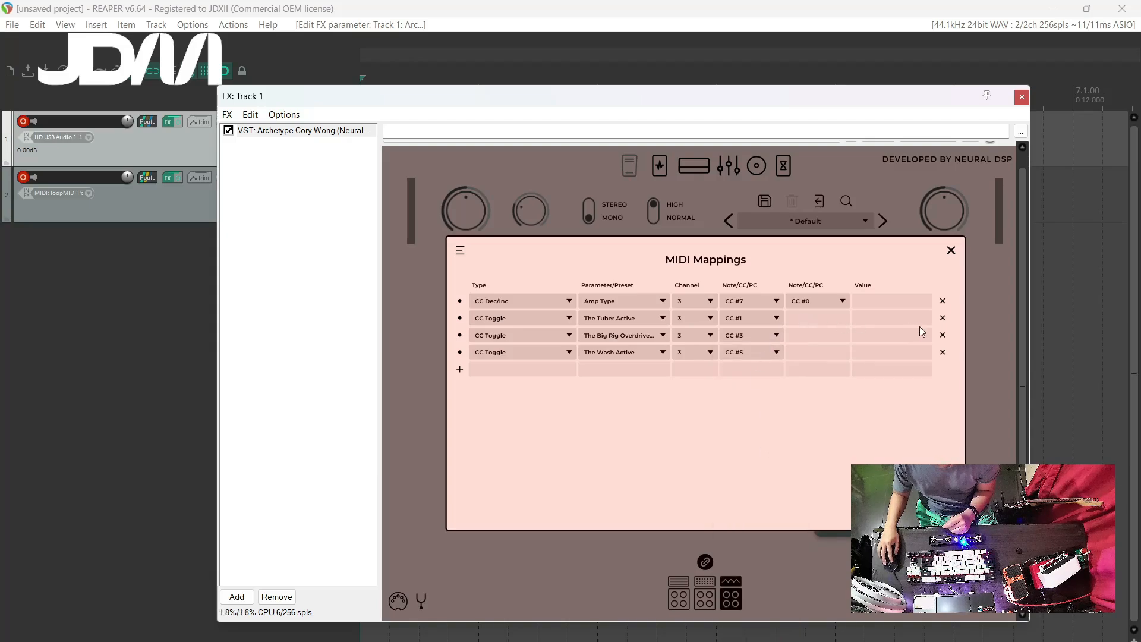
{"action": "left_click", "coordinate": [952, 251]}
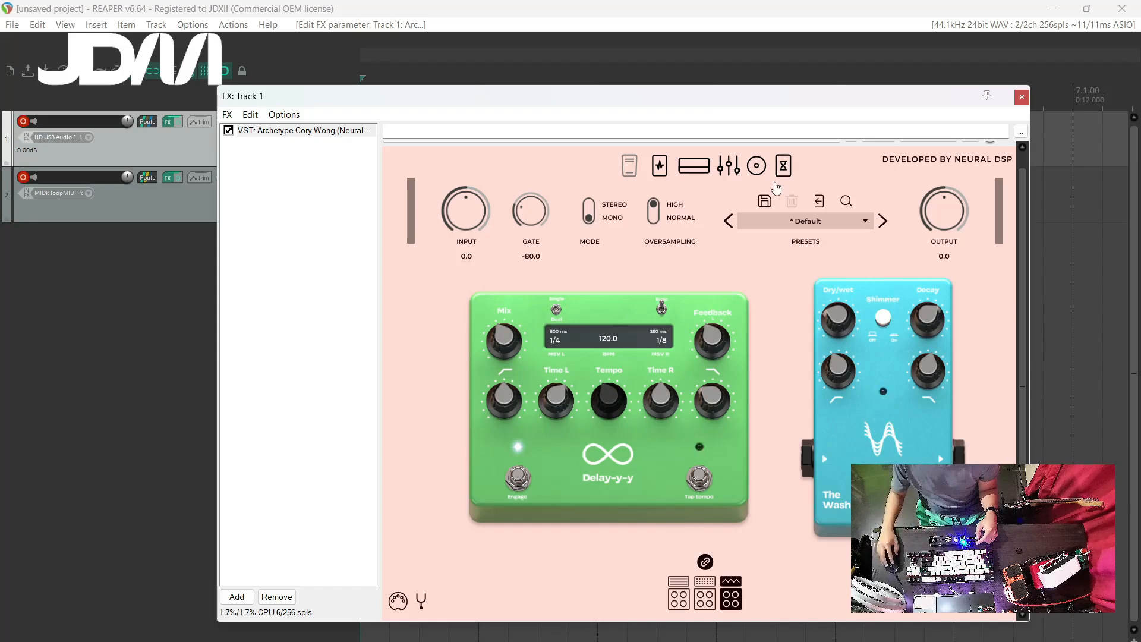
Return to the pedals section and add a CC Toggle MIDI mapping for The Postal Service Active.
{"action": "left_click", "coordinate": [670, 173]}
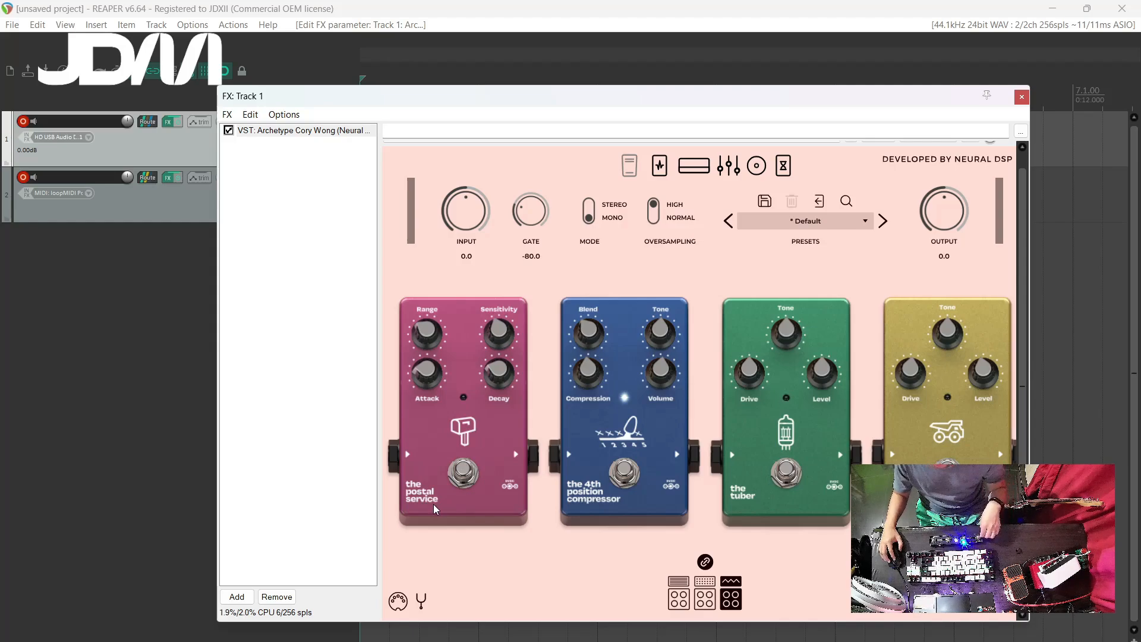
{"action": "left_click", "coordinate": [399, 602]}
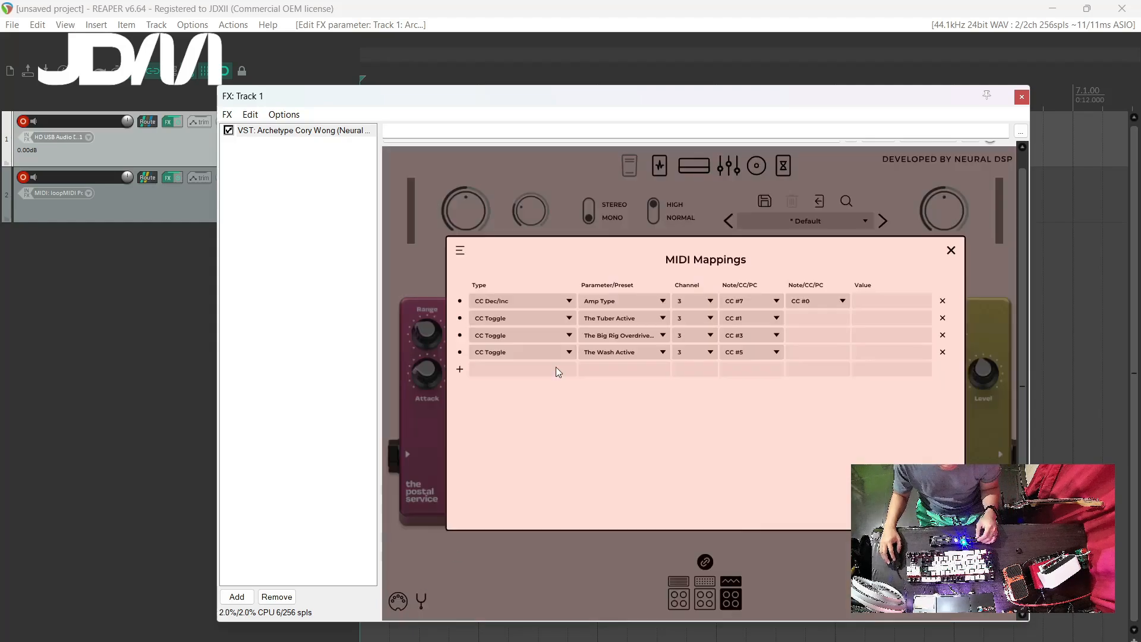
{"action": "left_click", "coordinate": [472, 371]}
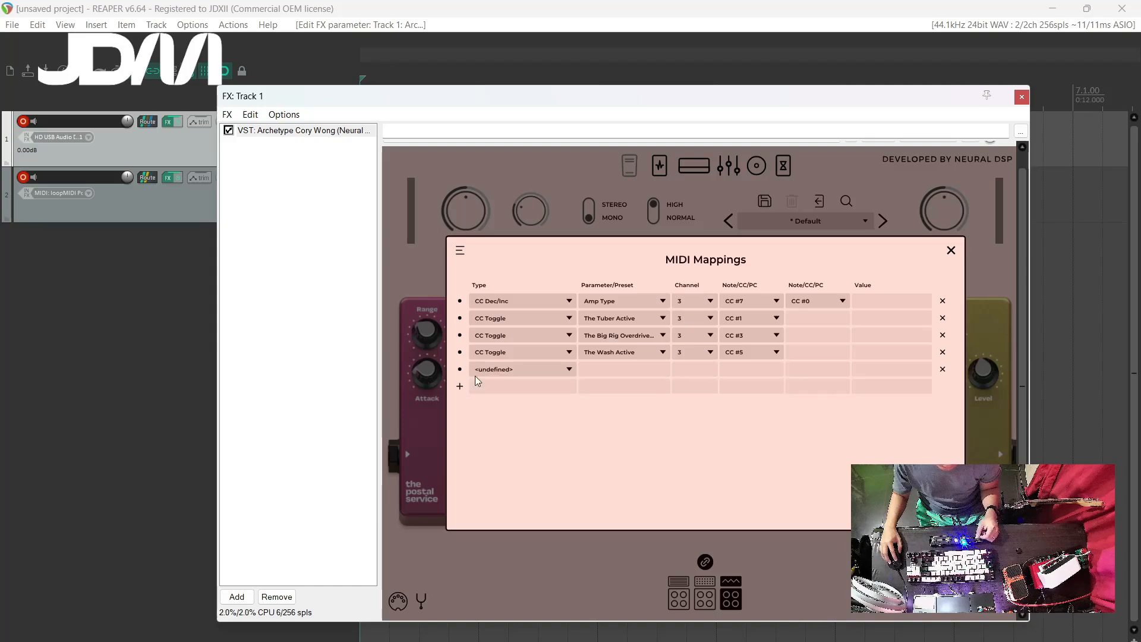
{"action": "left_click", "coordinate": [520, 371]}
{"action": "left_click", "coordinate": [535, 443]}
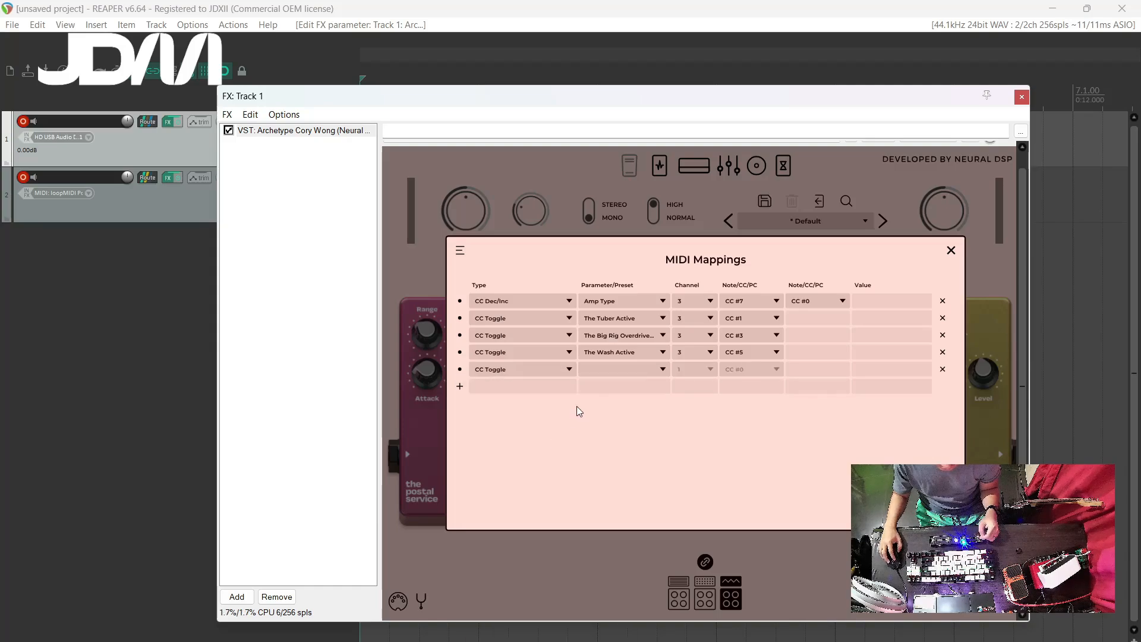
{"action": "left_click", "coordinate": [625, 369]}
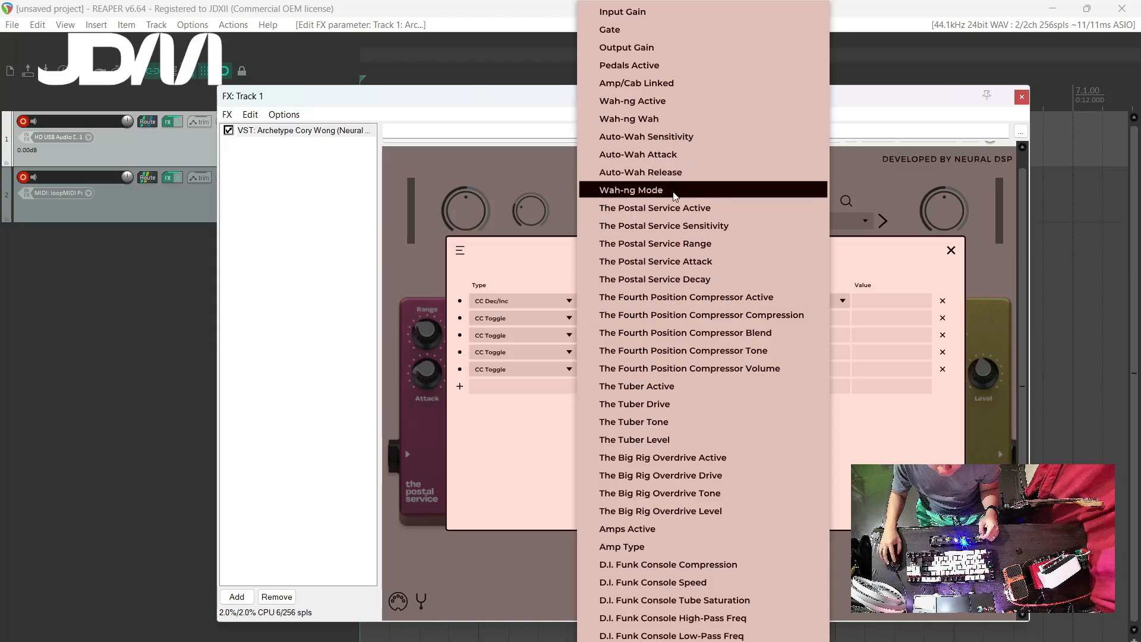
{"action": "left_click", "coordinate": [705, 209]}
Set The Postal Service Active mapping to channel 3 and CC #2, and close the MIDI mappings.
{"action": "left_click", "coordinate": [707, 372]}
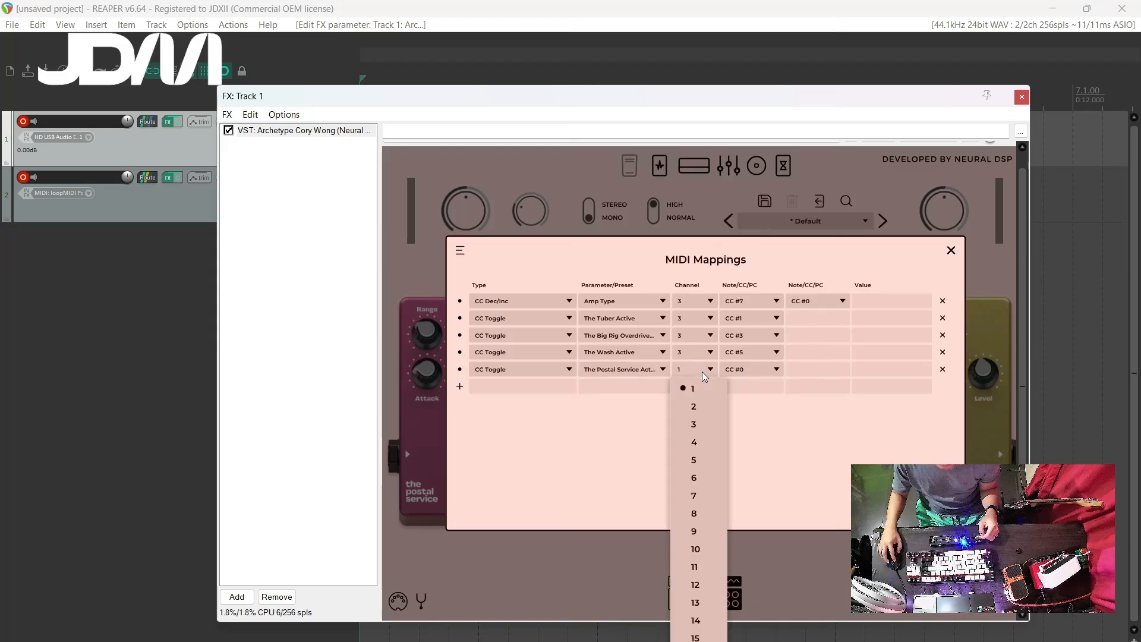
{"action": "left_click", "coordinate": [704, 421]}
{"action": "left_click", "coordinate": [743, 375]}
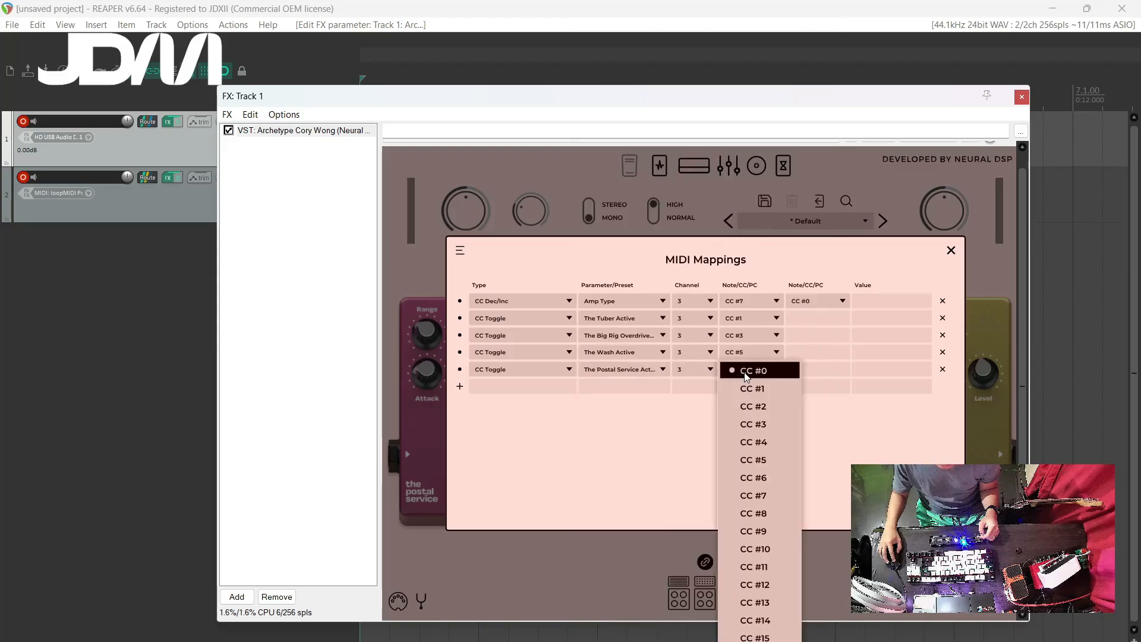
{"action": "left_click", "coordinate": [764, 408]}
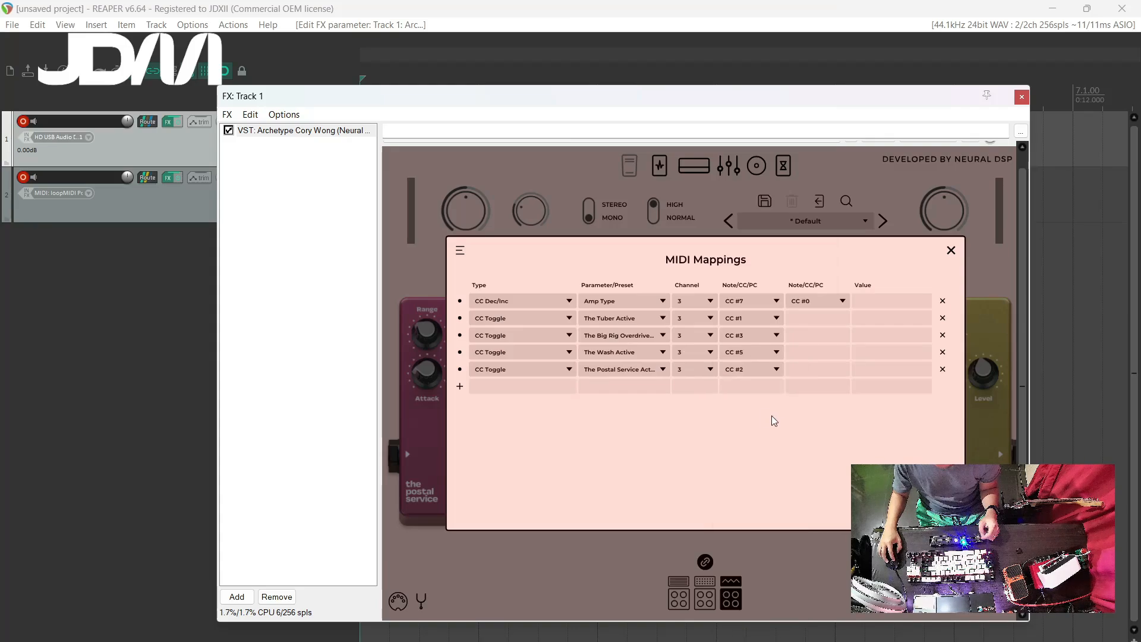
{"action": "left_click", "coordinate": [951, 250]}
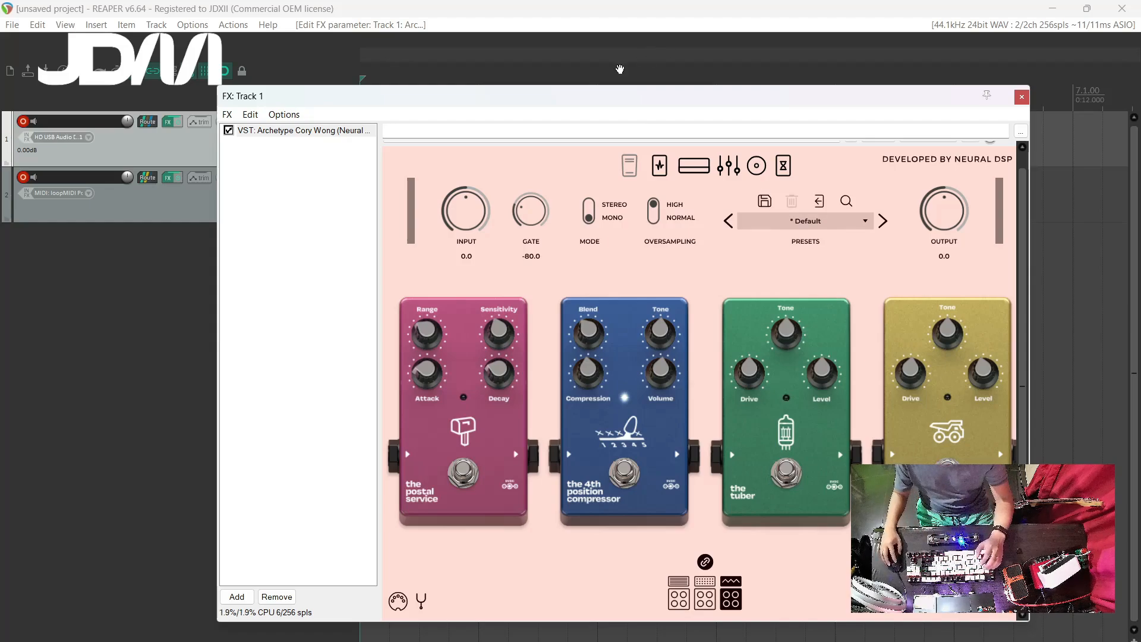
Bypass Archetype Cory Wong and add the Archetype Nolly (Neural DSP) VST to Track 1's effects chain.
{"action": "mouse_move", "coordinate": [540, 96]}
{"action": "left_mouse_down"}
{"action": "mouse_move", "coordinate": [634, 105]}
{"action": "mouse_move", "coordinate": [542, 105]}
{"action": "left_mouse_up"}
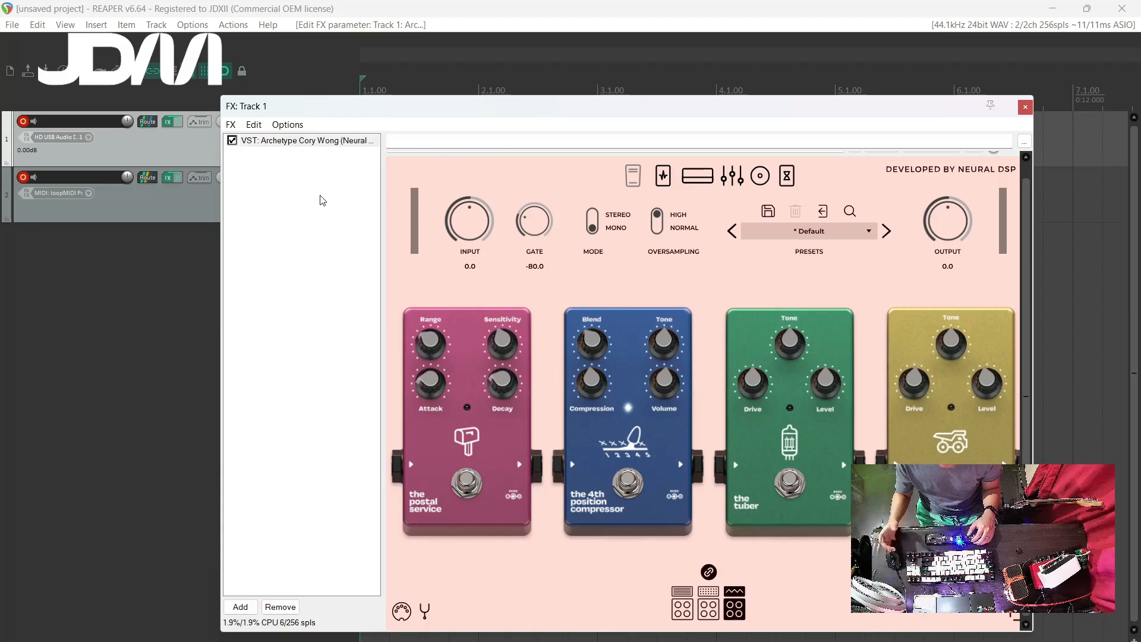
{"action": "left_click", "coordinate": [232, 141]}
{"action": "right_click", "coordinate": [288, 196]}
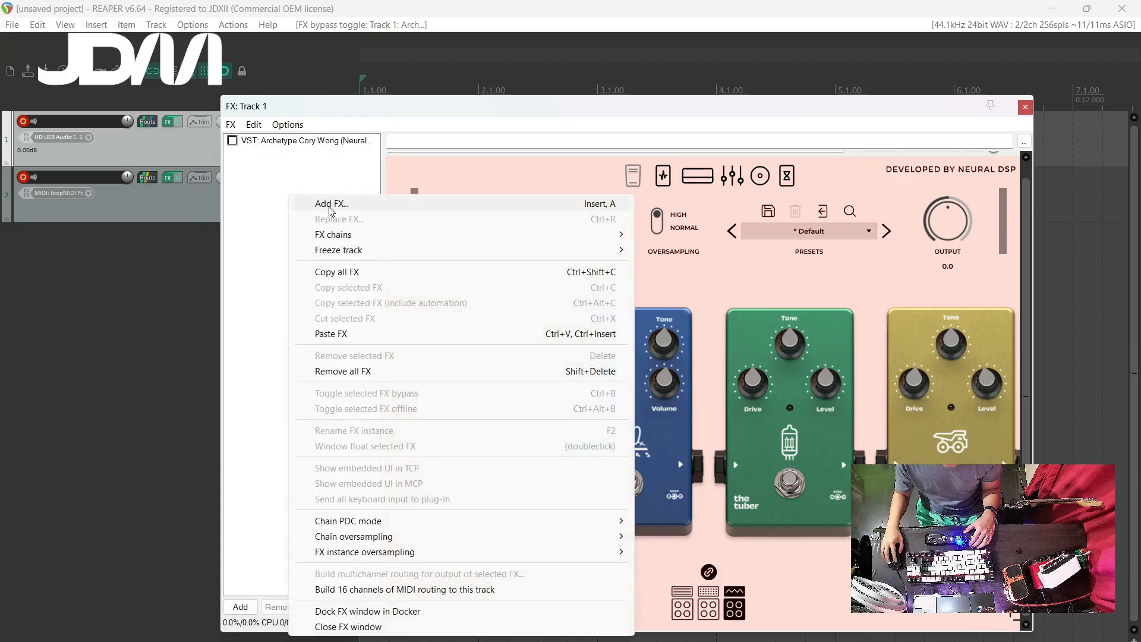
{"action": "left_click", "coordinate": [239, 176]}
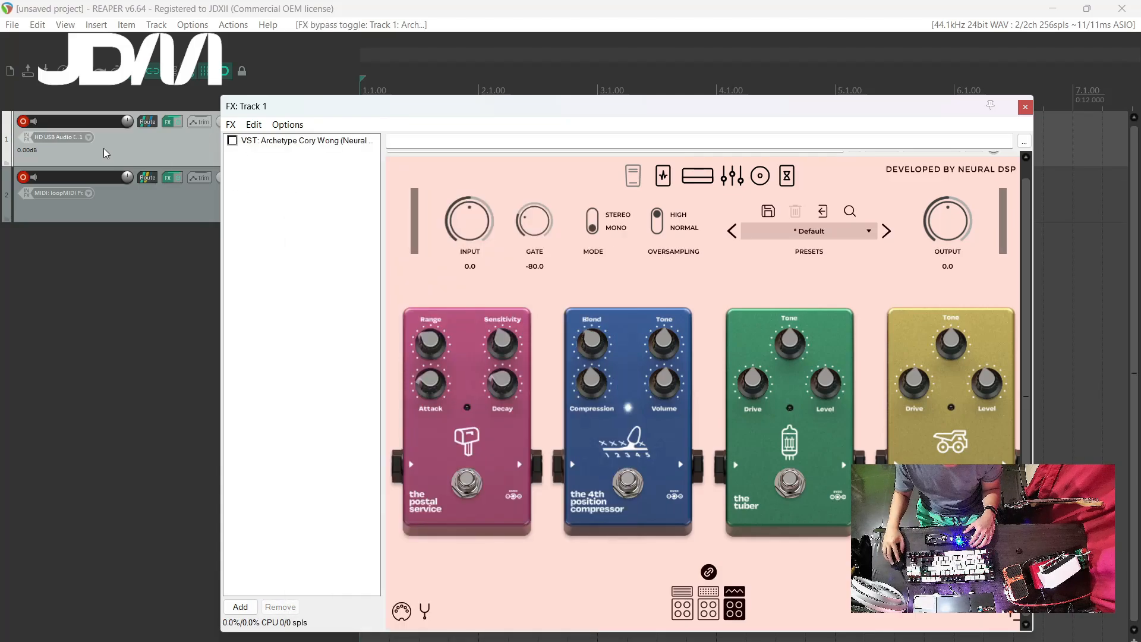
{"action": "right_click", "coordinate": [287, 179]}
{"action": "left_click", "coordinate": [321, 186]}
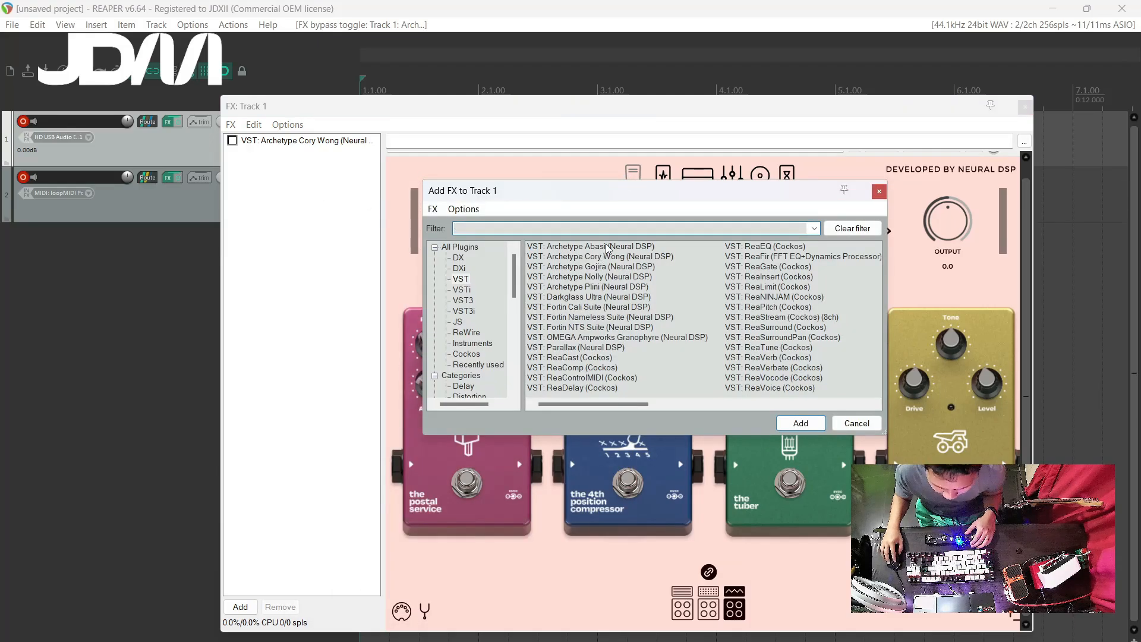
{"action": "left_click", "coordinate": [600, 276]}
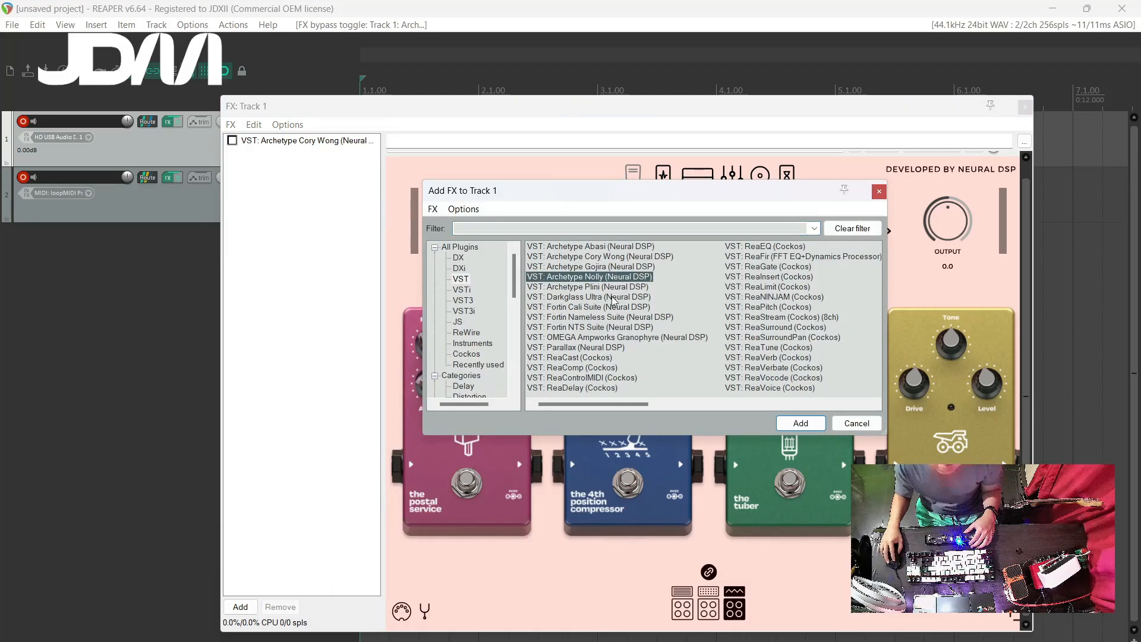
{"action": "left_click", "coordinate": [788, 423]}
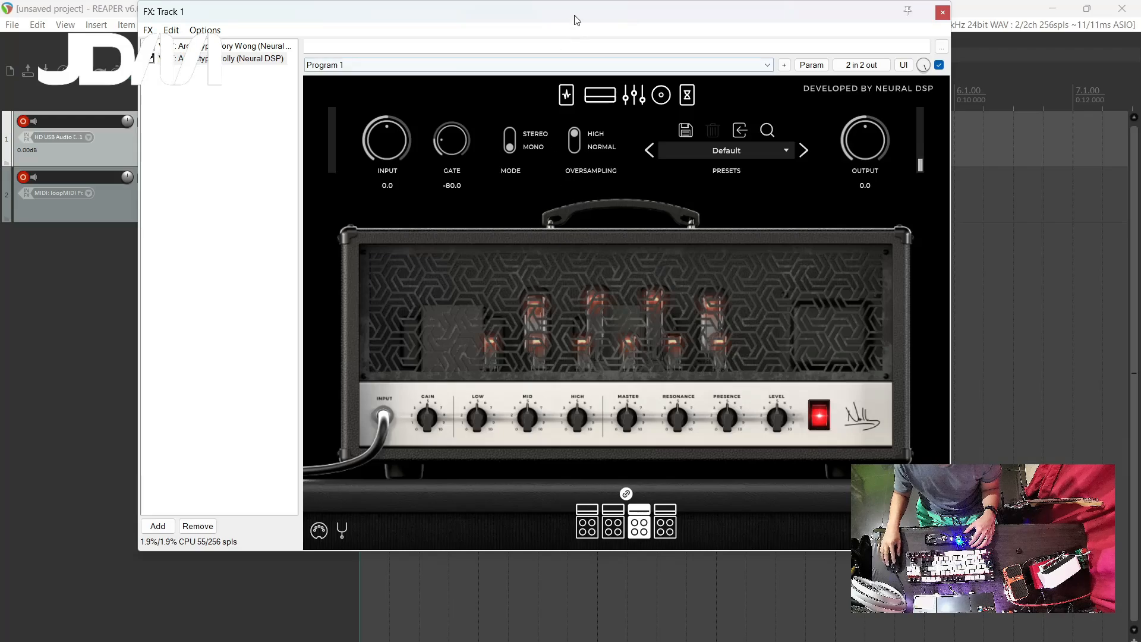
{"action": "left_click_drag", "start_coordinate": [576, 20], "coordinate": [681, 107]}
Try alternating the active plugin on Track 1 between Archetype Cory Wong and Archetype Nolly, ending with only Cory Wong enabled.
{"action": "left_click", "coordinate": [254, 146]}
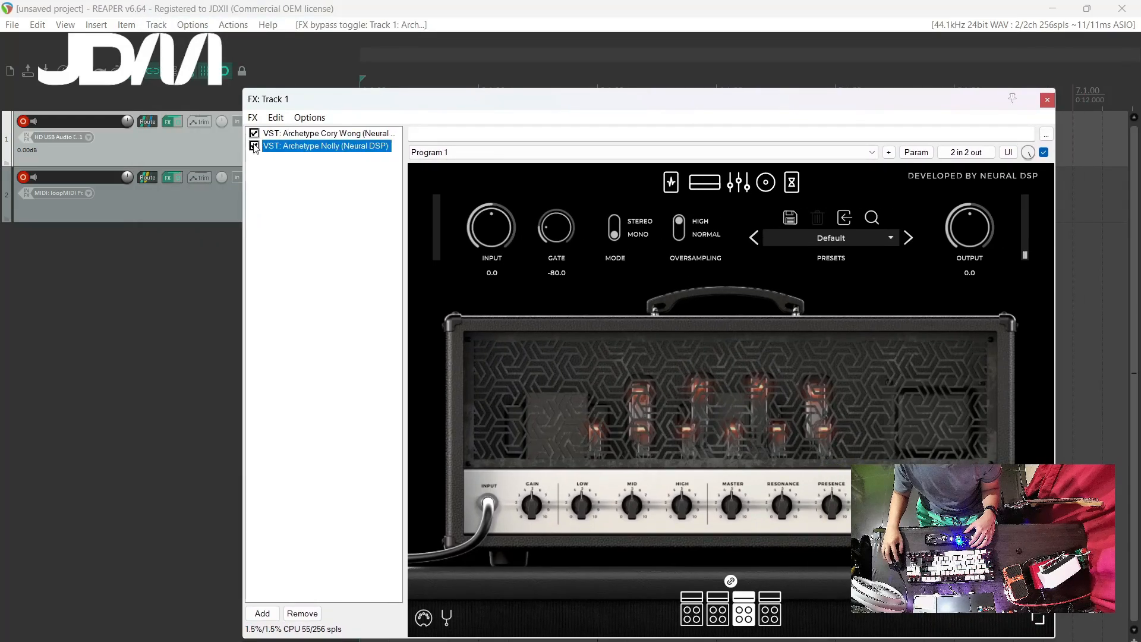
{"action": "left_click", "coordinate": [321, 135]}
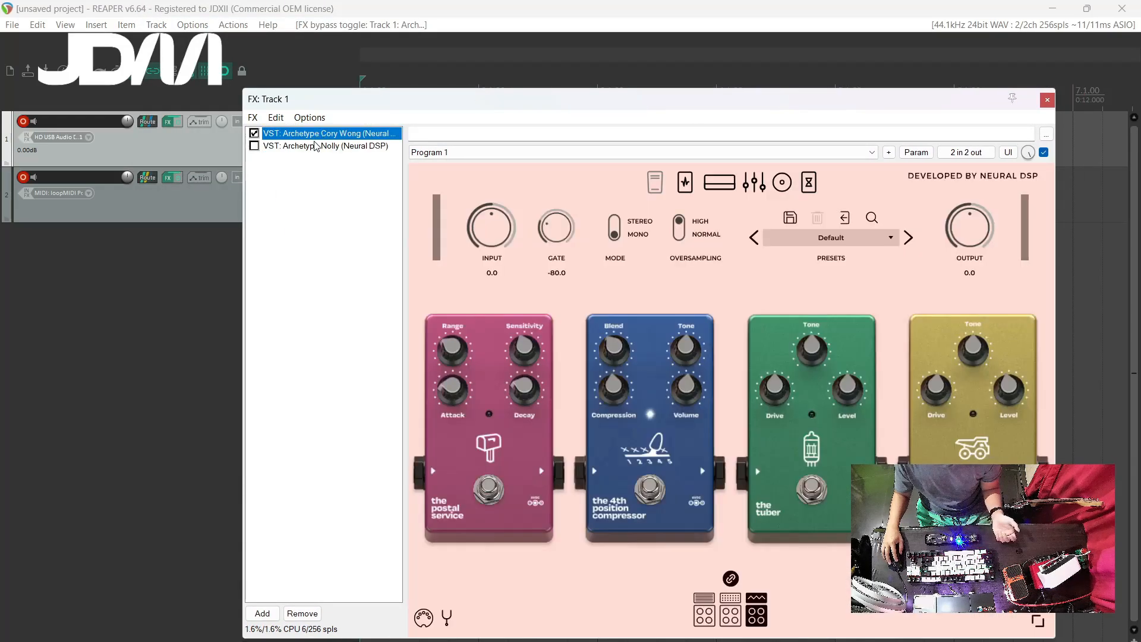
{"action": "left_click", "coordinate": [317, 146]}
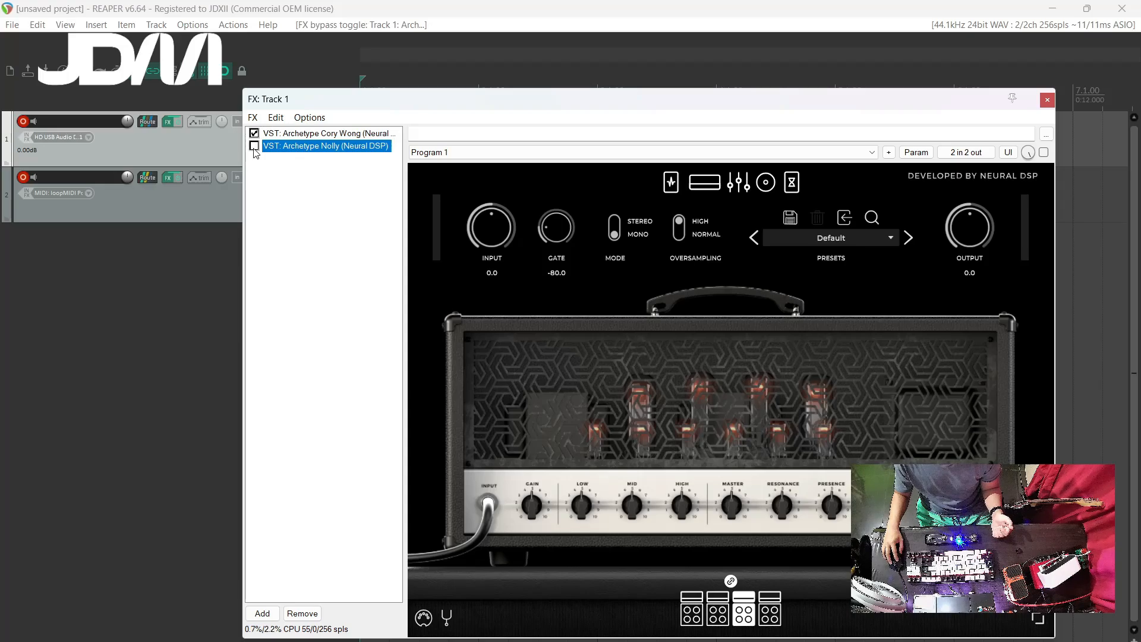
{"action": "left_click", "coordinate": [254, 133]}
{"action": "left_click", "coordinate": [254, 147]}
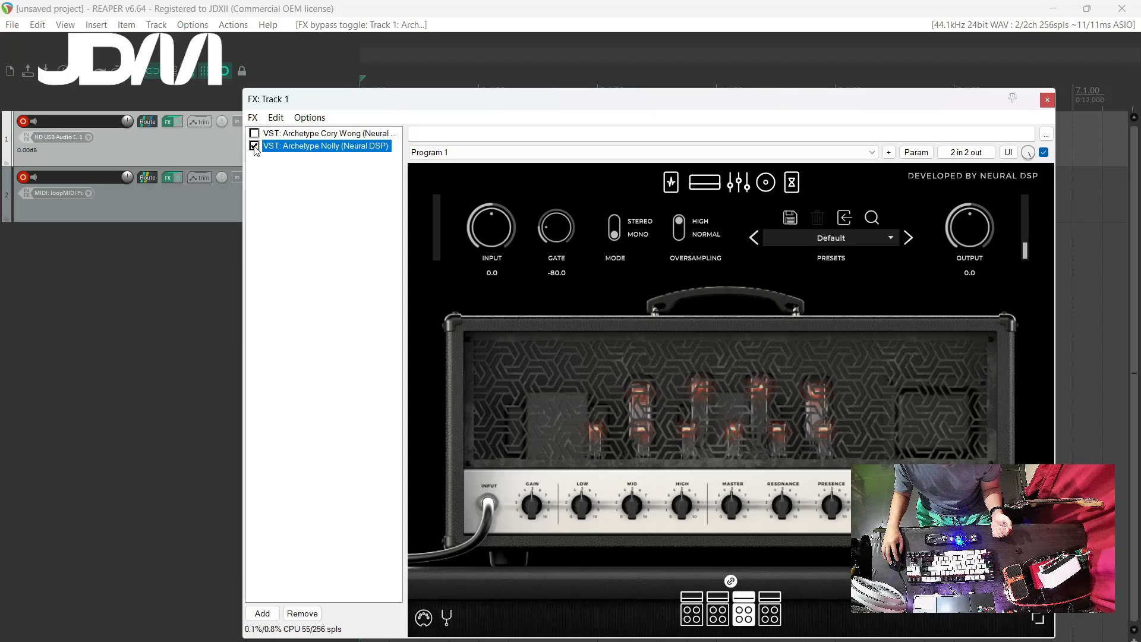
{"action": "left_click", "coordinate": [255, 133]}
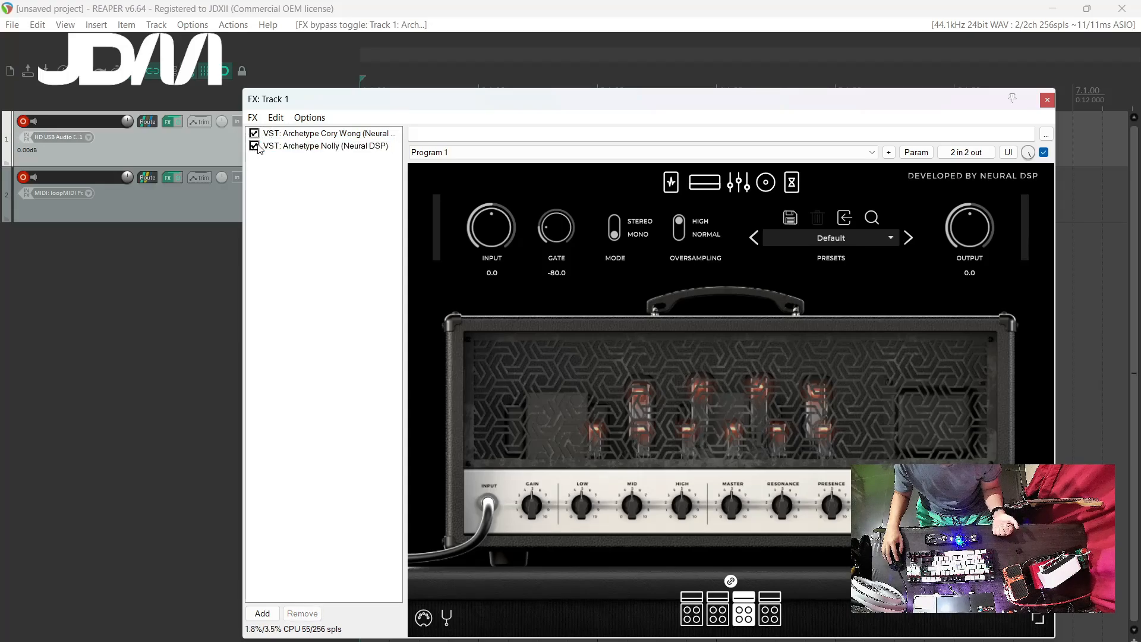
{"action": "left_click", "coordinate": [255, 146]}
{"action": "left_click", "coordinate": [266, 139]}
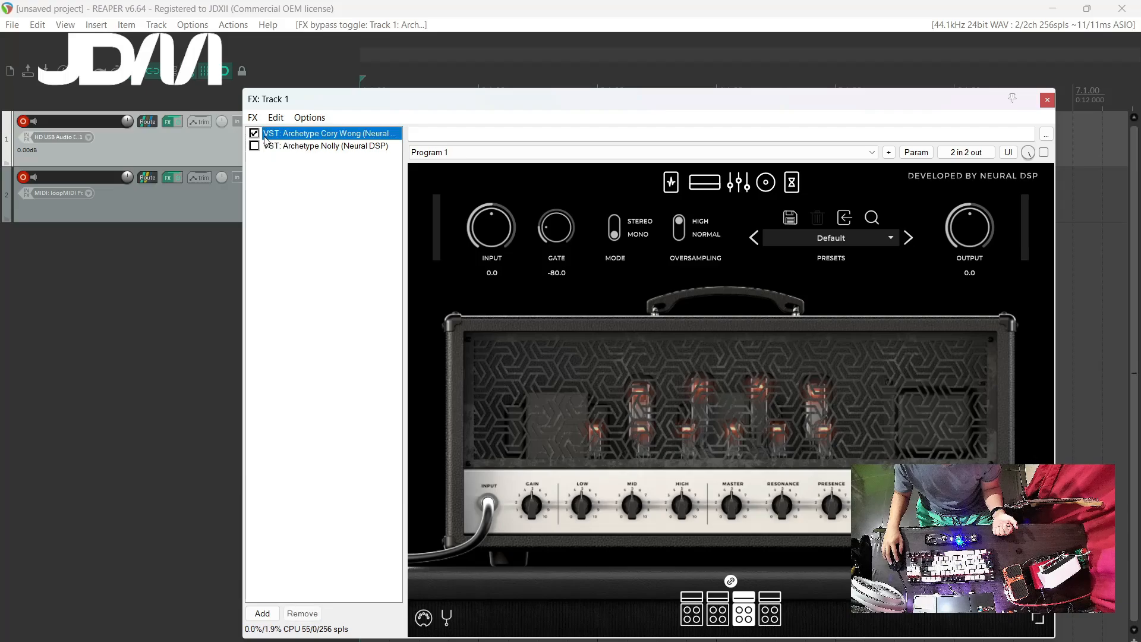
Bypass Archetype Cory Wong and enable Archetype Nolly on Track 1.
{"action": "left_click", "coordinate": [254, 133]}
{"action": "left_click", "coordinate": [291, 147]}
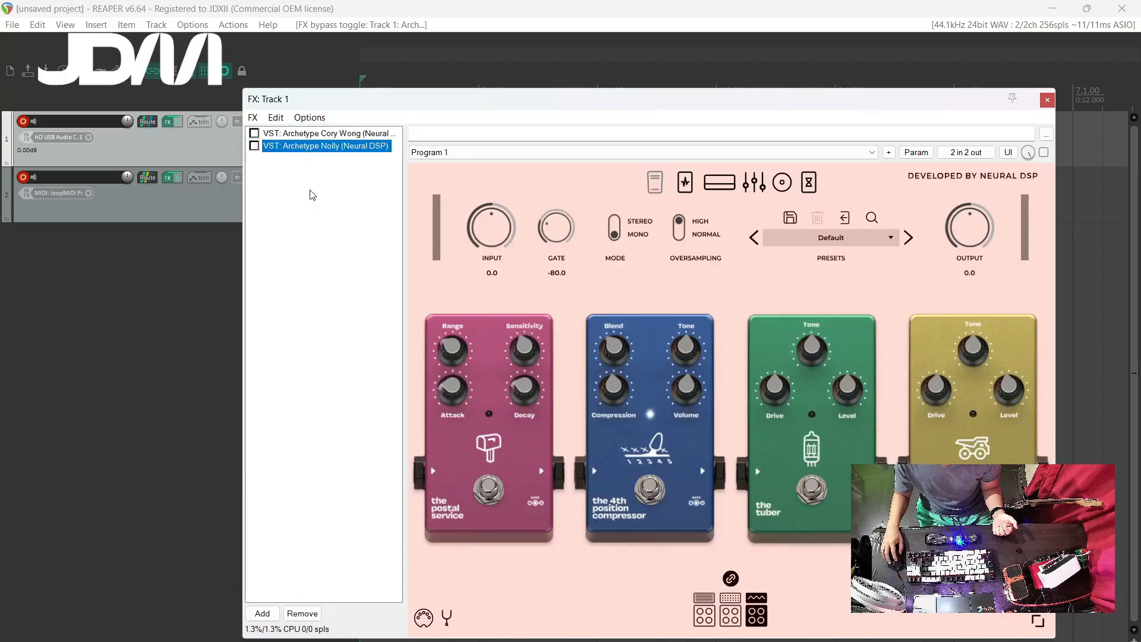
{"action": "left_click", "coordinate": [254, 146]}
{"action": "left_click", "coordinate": [359, 190]}
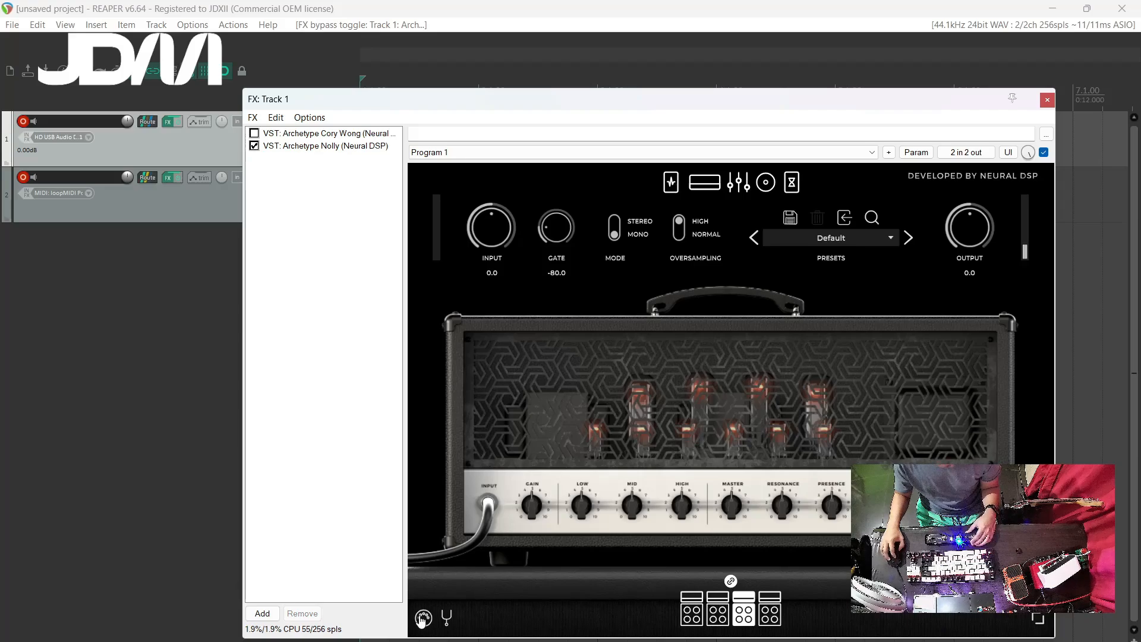
Examine the MIDI mappings of Archetype Nolly and close them.
{"action": "left_click", "coordinate": [442, 609]}
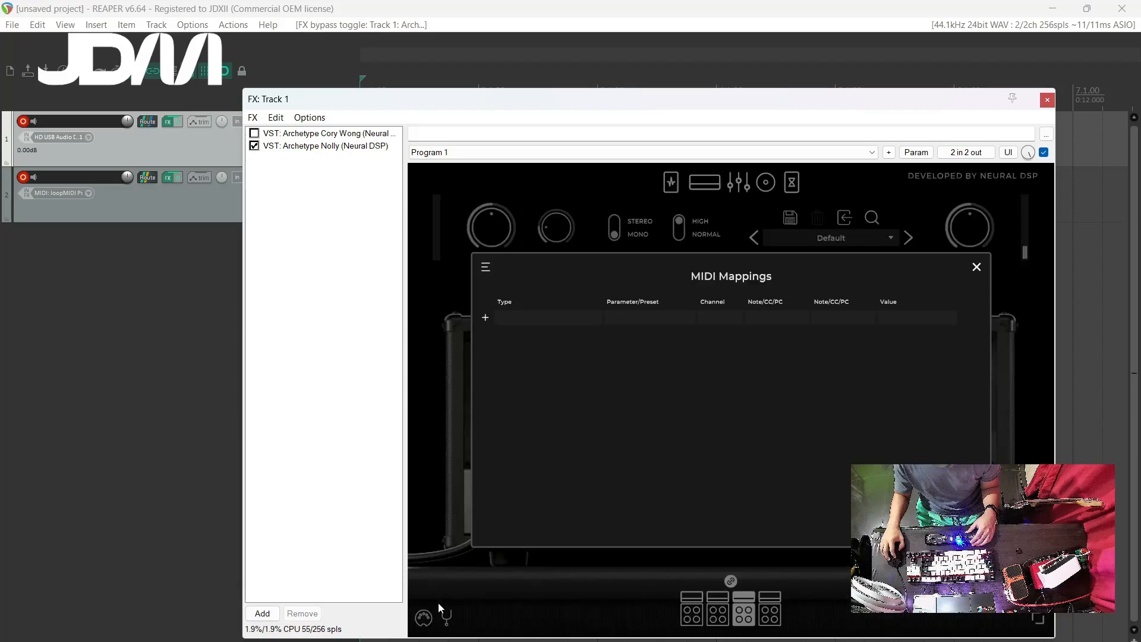
{"action": "left_click", "coordinate": [977, 268]}
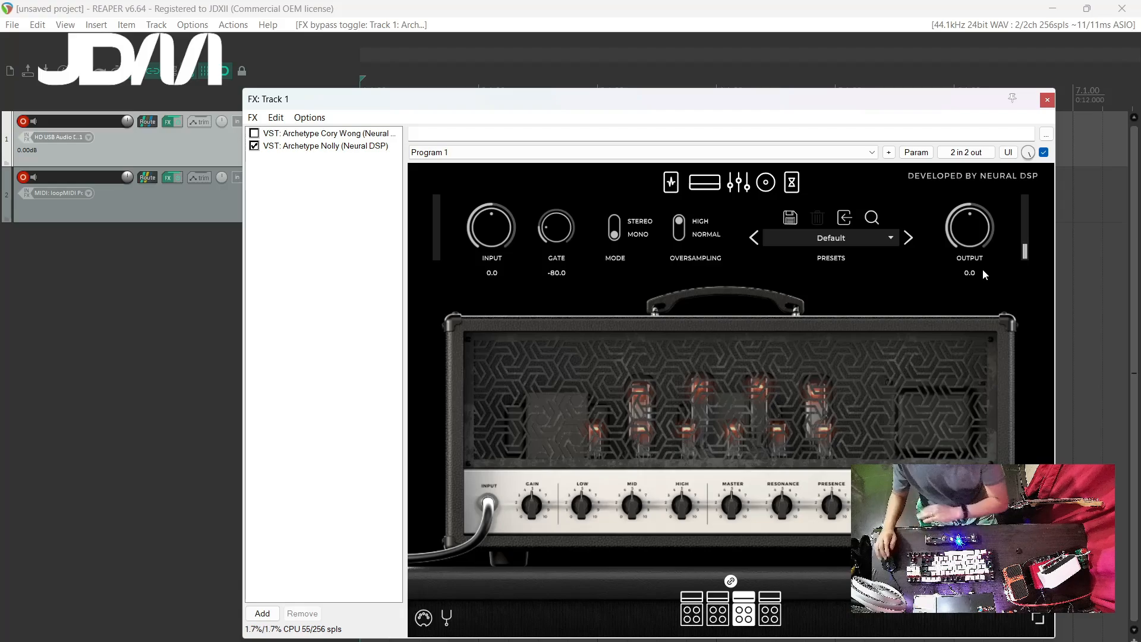
{"action": "left_click", "coordinate": [749, 191]}
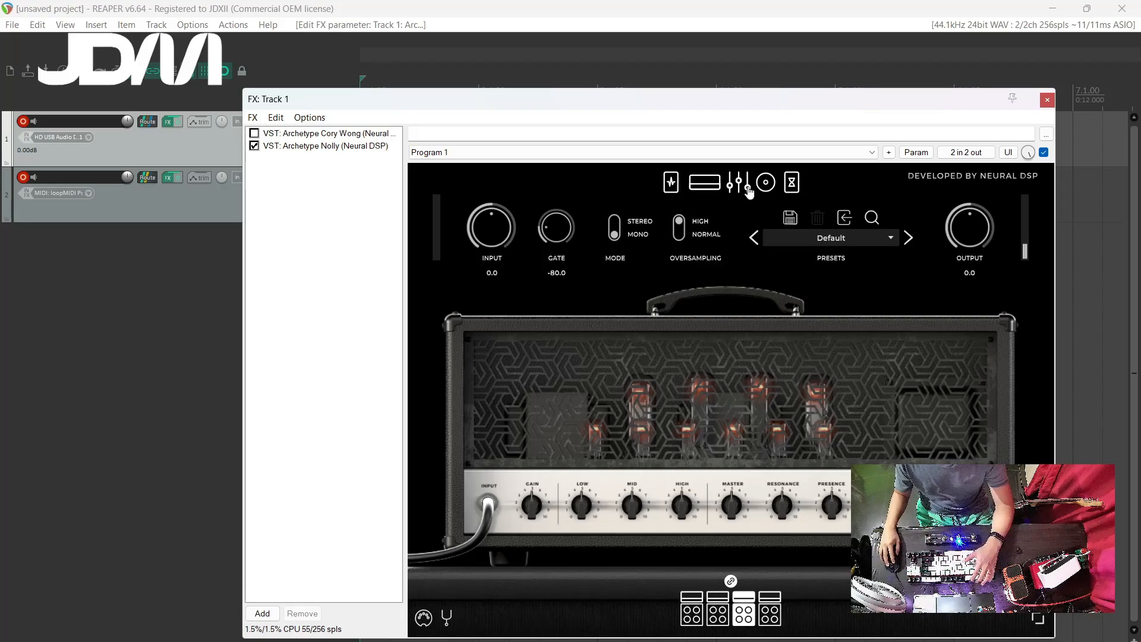
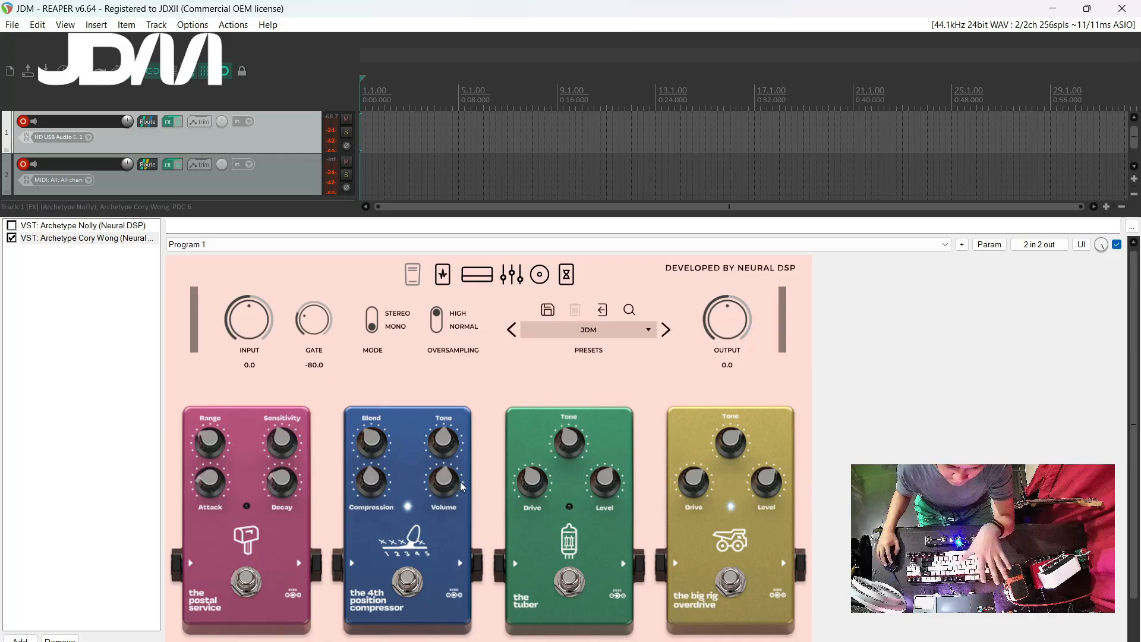
Open the save dialog for Archetype Cory Wong's JDM preset and cancel it without saving.
{"action": "scroll", "coordinate": [932, 407], "scroll_direction": "down", "scroll_amount": 3}
{"action": "scroll", "coordinate": [928, 407], "scroll_direction": "up", "scroll_amount": 10}
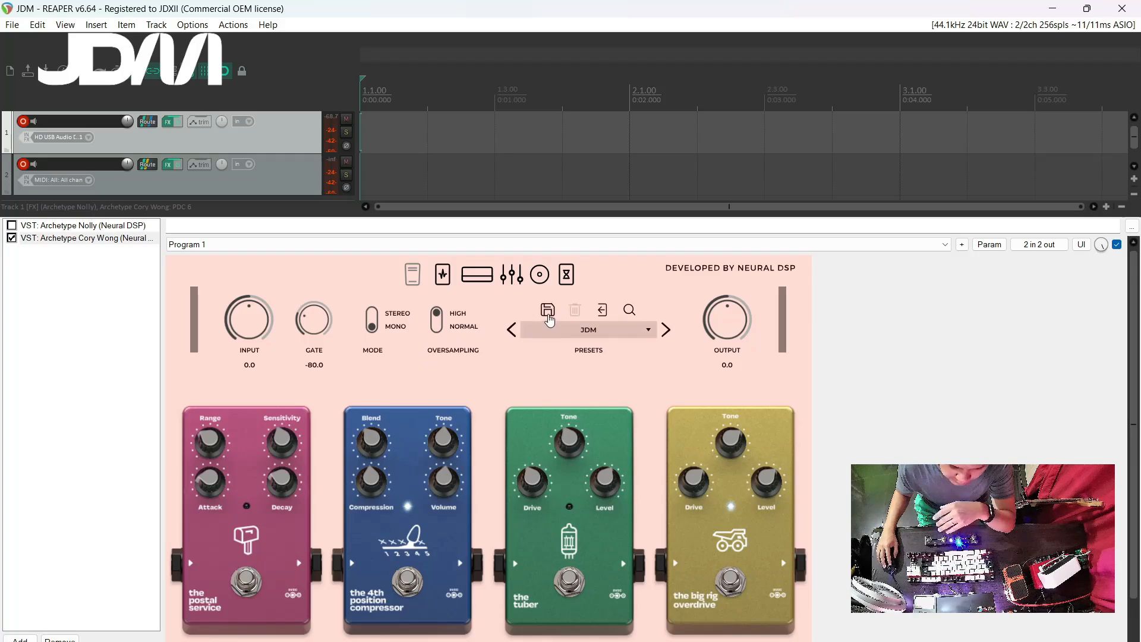
{"action": "left_click", "coordinate": [549, 314]}
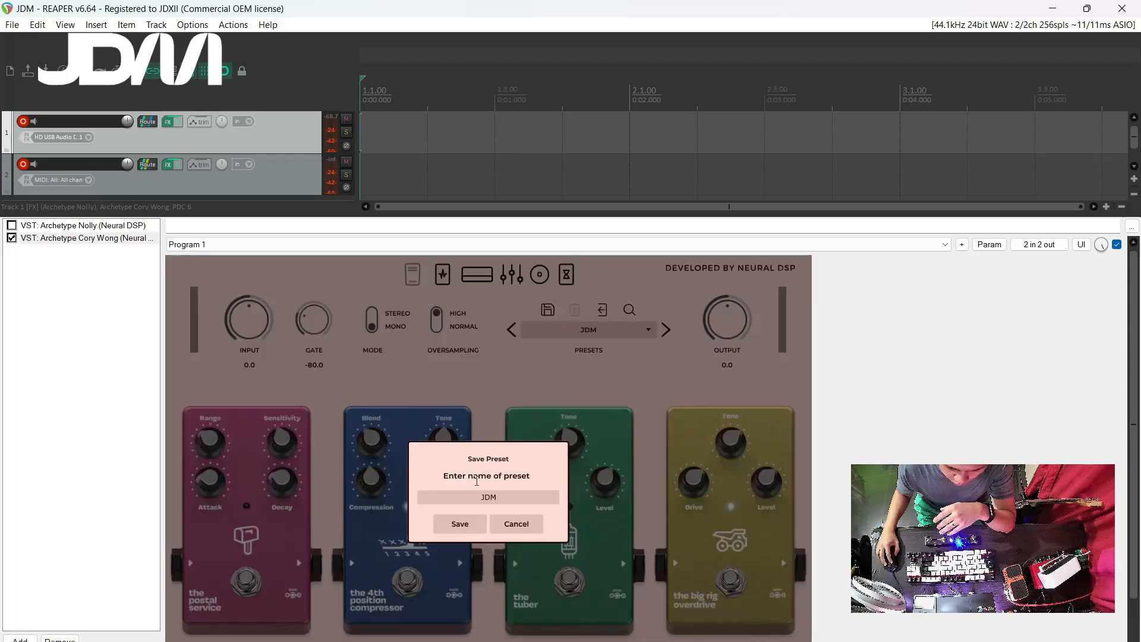
{"action": "left_click", "coordinate": [517, 527]}
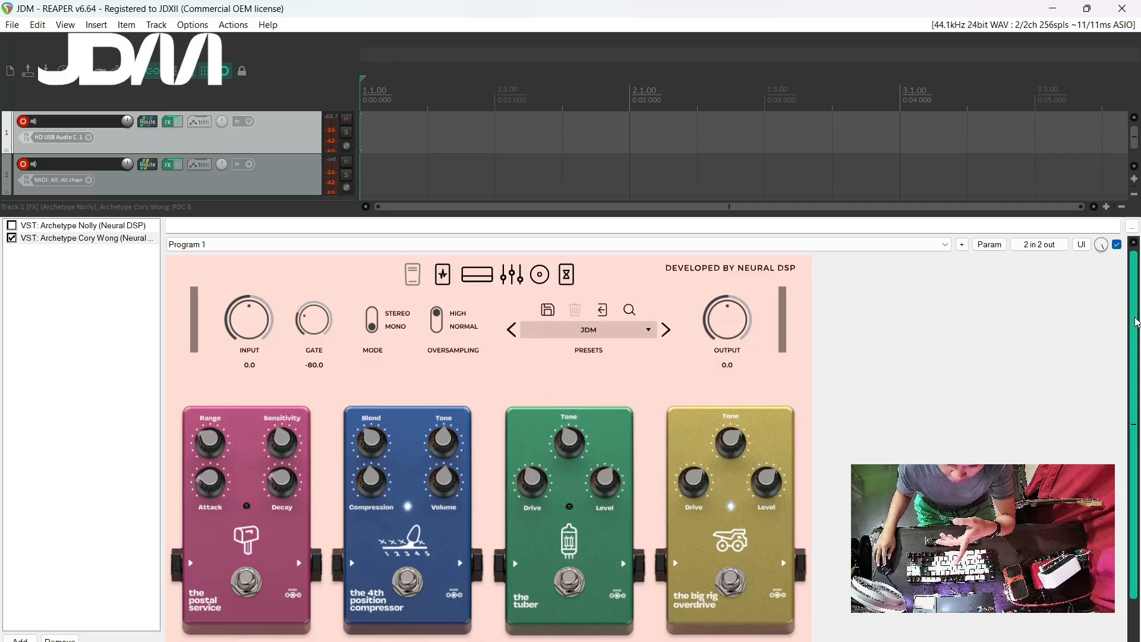
{"action": "scroll", "coordinate": [1130, 323], "scroll_direction": "down", "scroll_amount": 2}
{"action": "scroll", "coordinate": [1130, 323], "scroll_direction": "up", "scroll_amount": 2}
{"action": "left_click", "coordinate": [546, 313]}
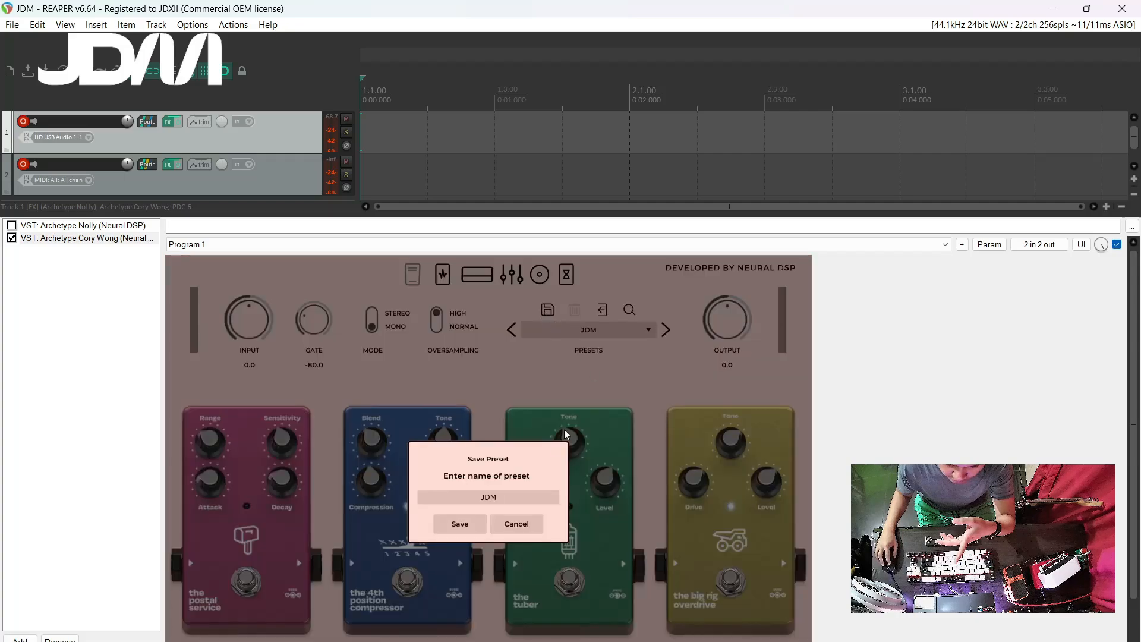
{"action": "left_click", "coordinate": [510, 531]}
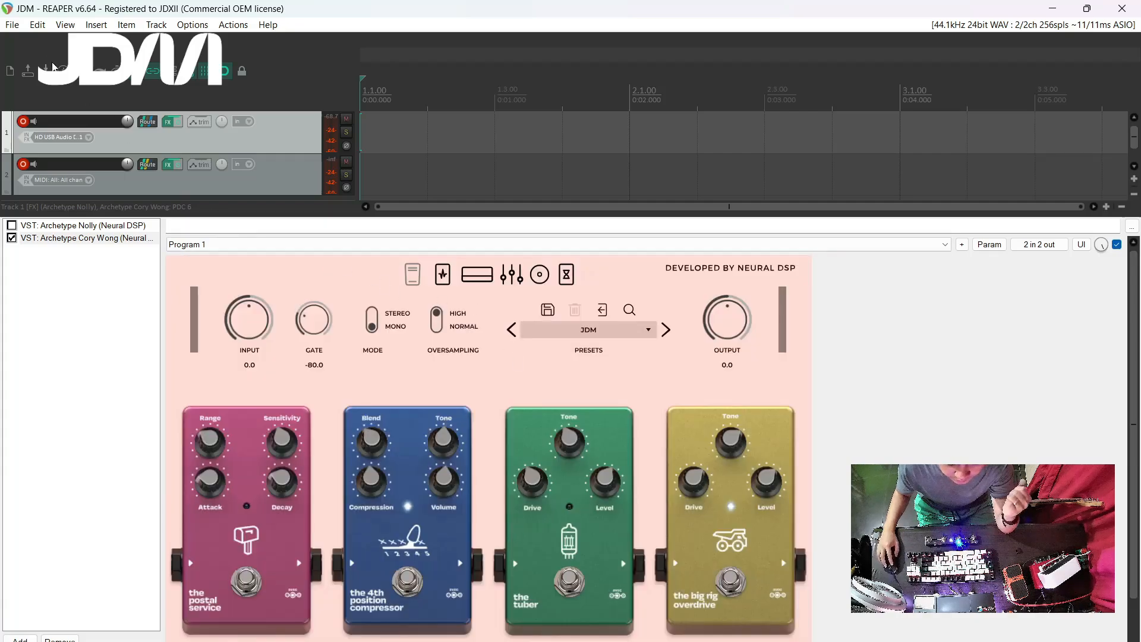
Save the JDM project.
{"action": "left_click", "coordinate": [12, 25]}
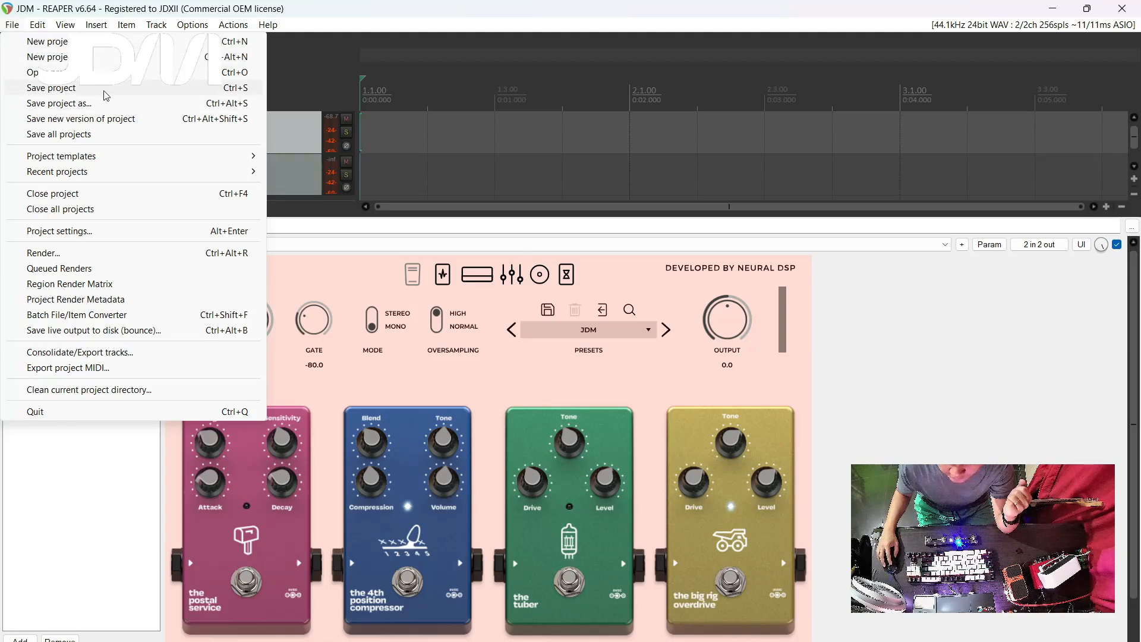
{"action": "left_click", "coordinate": [52, 89]}
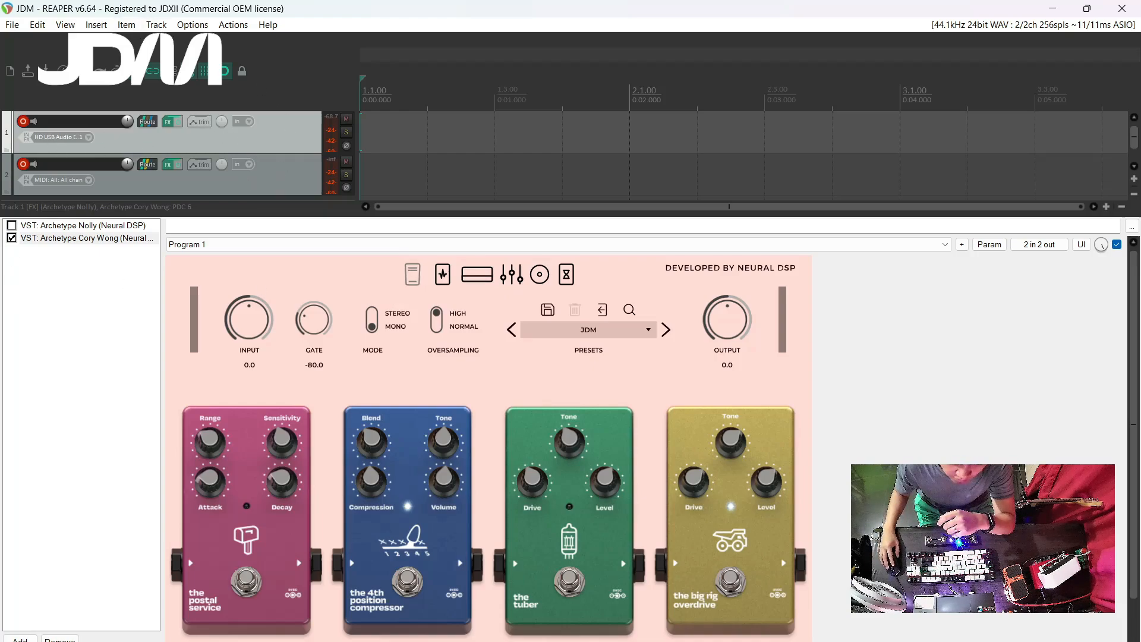
{"action": "left_click", "coordinate": [110, 236]}
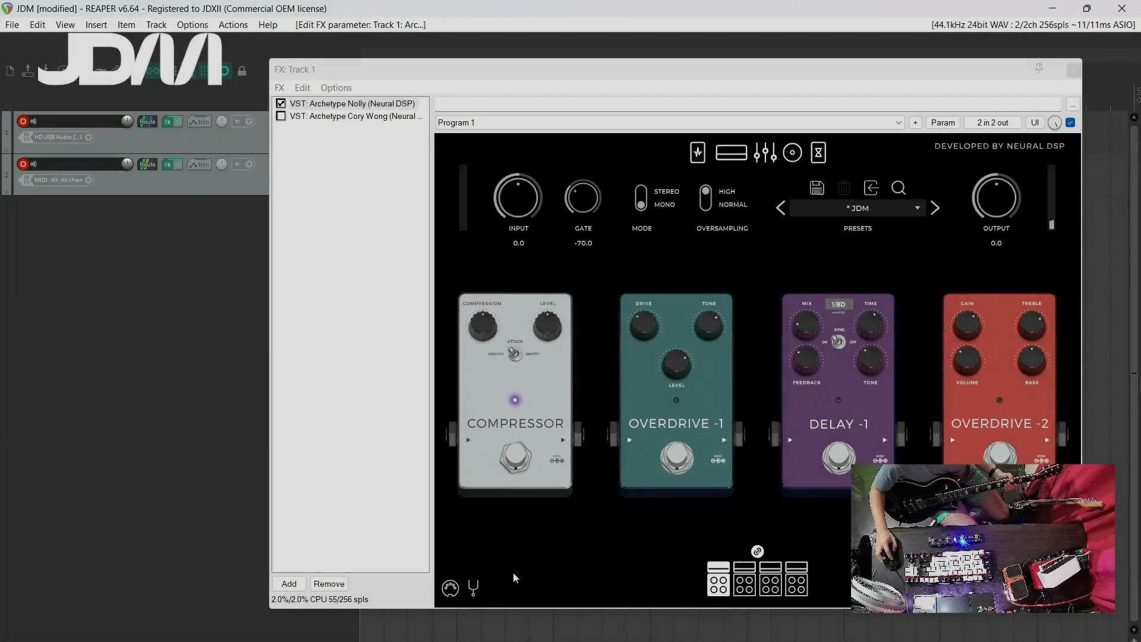
Check the guitar's tuning with Archetype Nolly's tuner while muted, unmute it and close the tuner.
{"action": "left_click", "coordinate": [473, 587]}
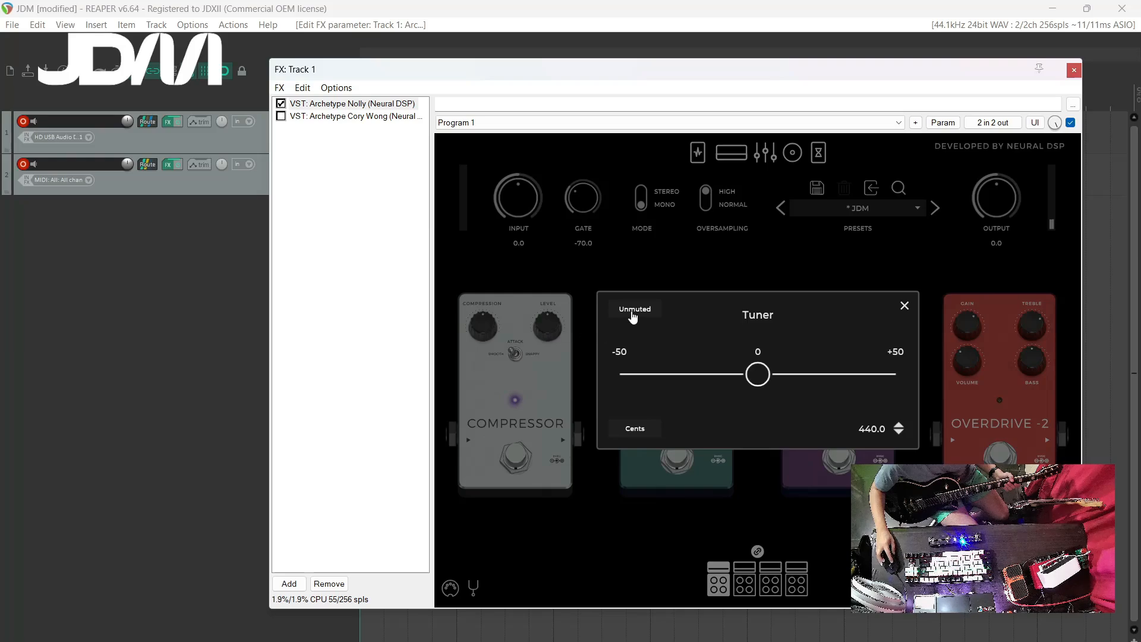
{"action": "left_click", "coordinate": [634, 310]}
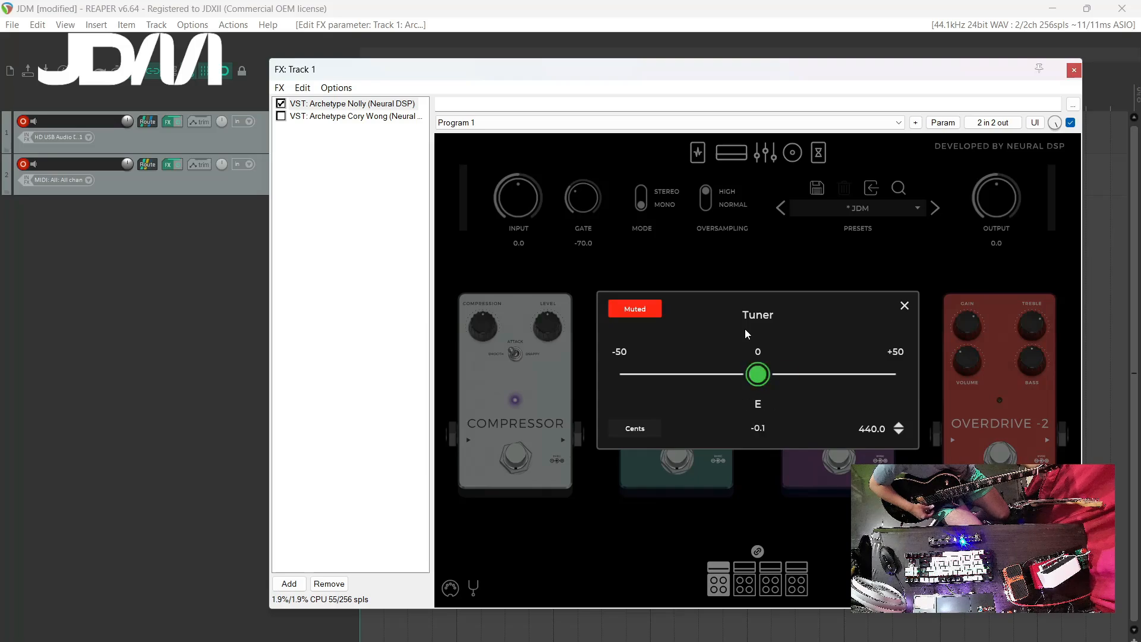
{"action": "left_click", "coordinate": [651, 310]}
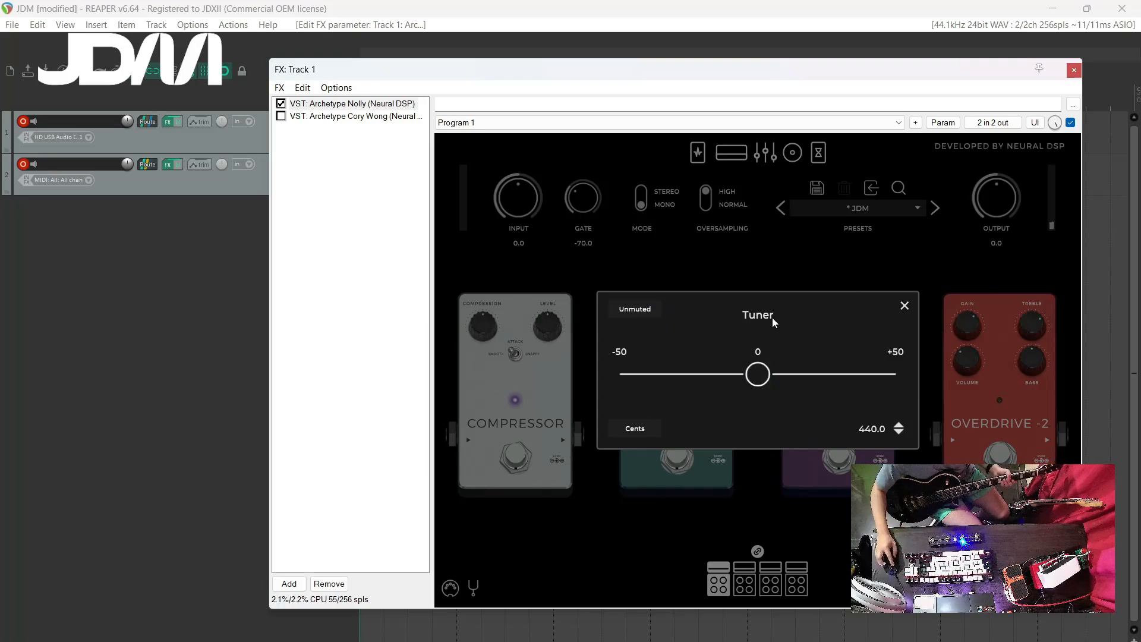
{"action": "left_click", "coordinate": [905, 306]}
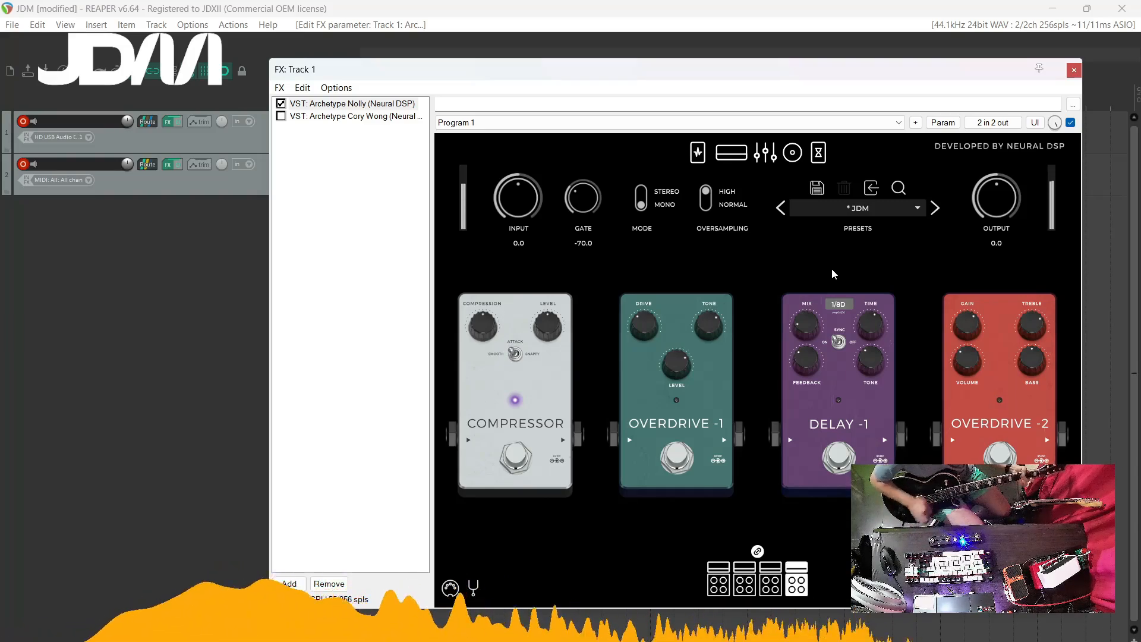
Show the amp section of Archetype Nolly.
{"action": "left_click", "coordinate": [732, 157]}
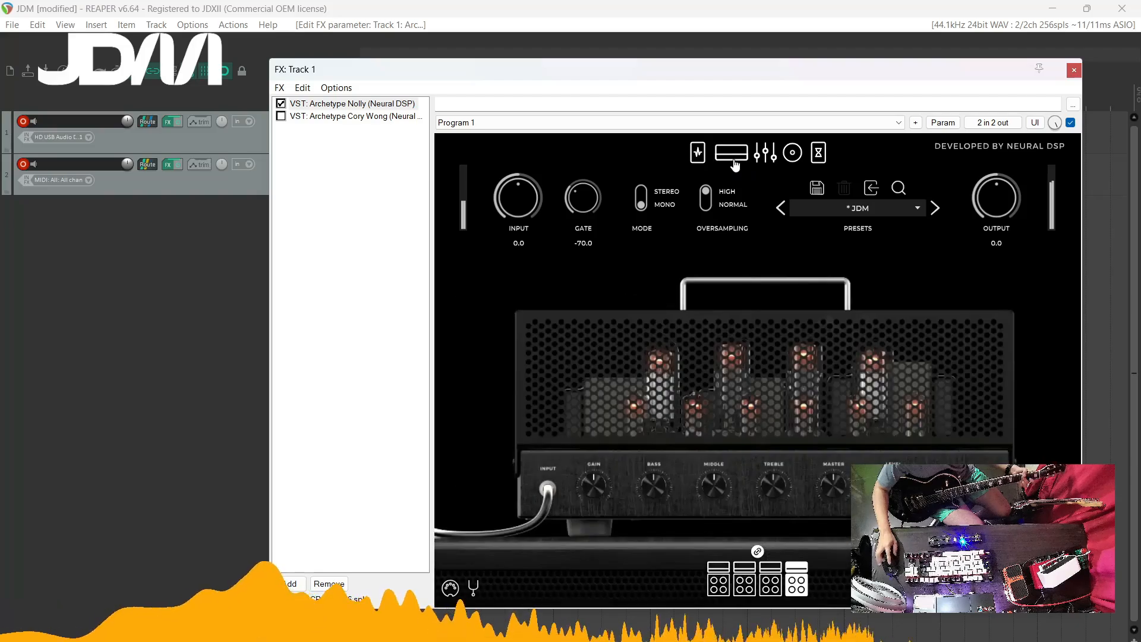